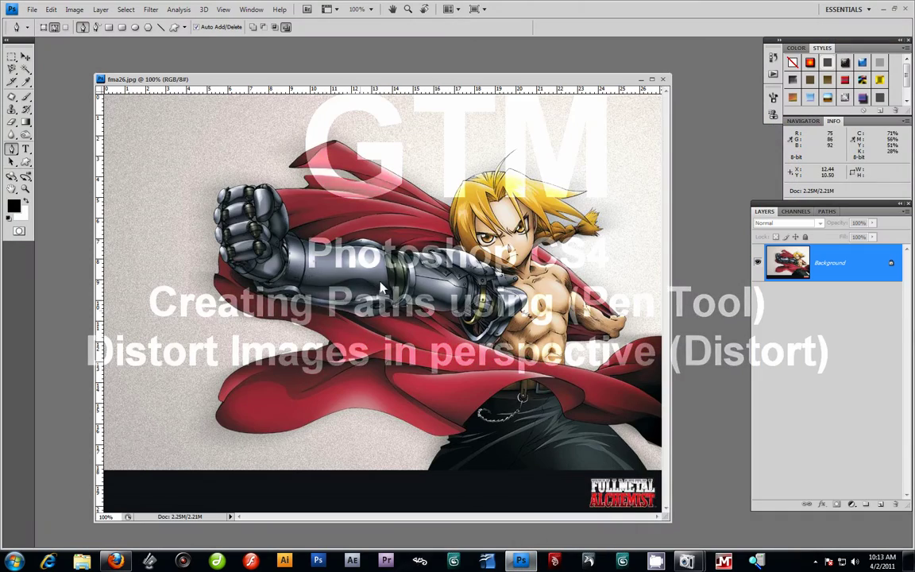
pyautogui.moveTo(382, 79); pyautogui.dragTo(410, 62)
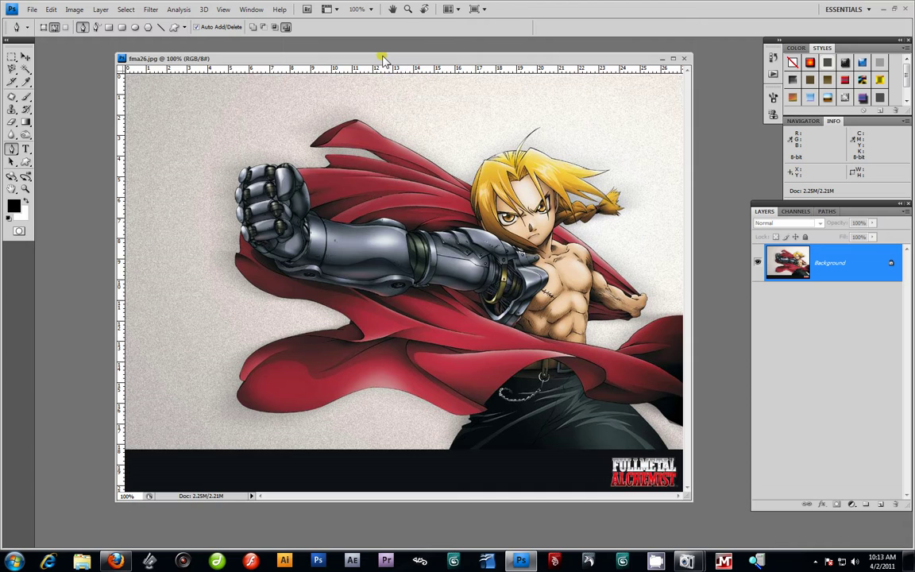
pyautogui.moveTo(384, 59); pyautogui.dragTo(373, 68)
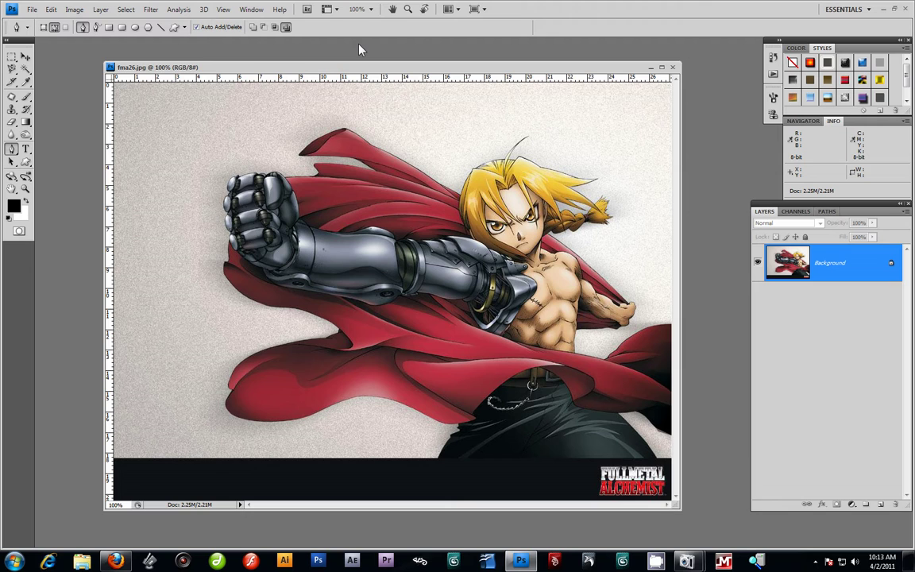
pyautogui.moveTo(415, 68); pyautogui.dragTo(415, 72)
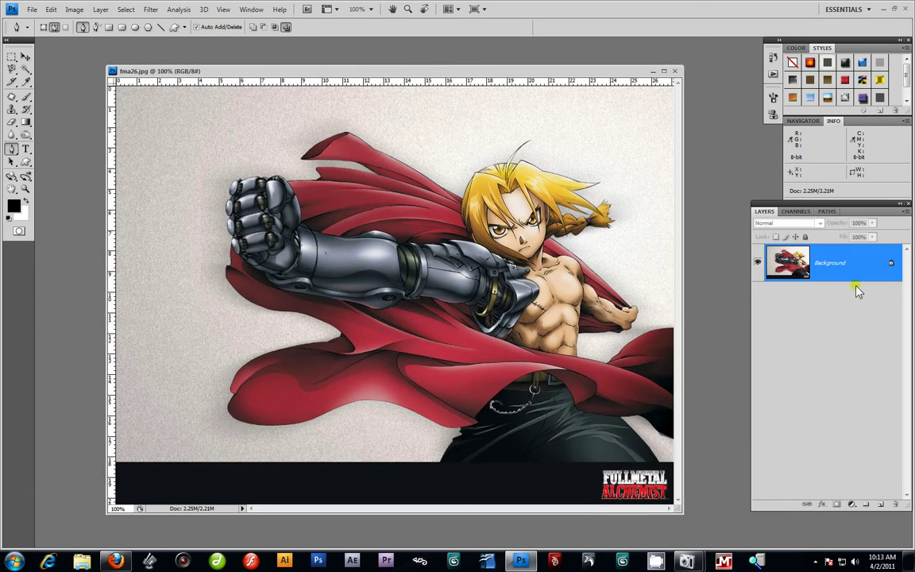
# Convert the locked Background into a regular layer named Edward Elric
pyautogui.doubleClick(891, 264)
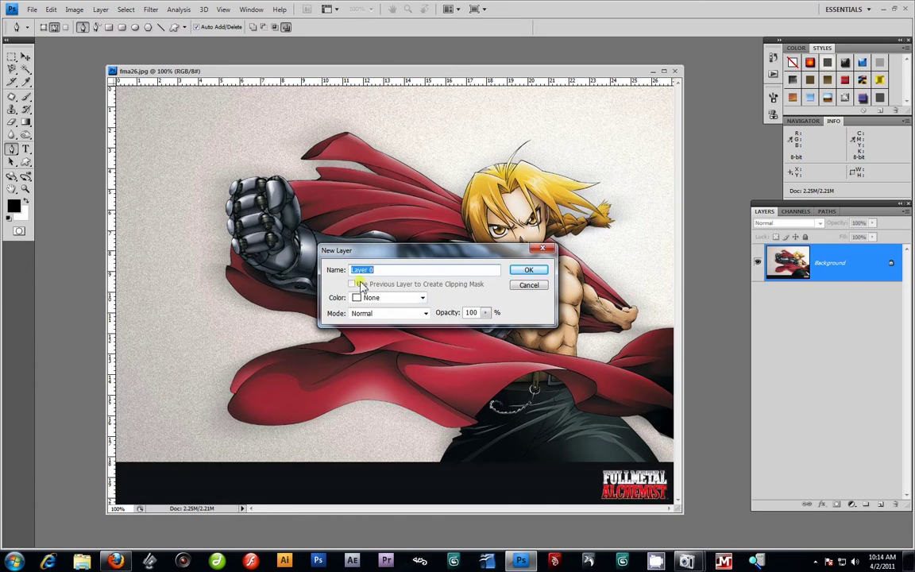
pyautogui.press('BackSpace')
pyautogui.press('Return')
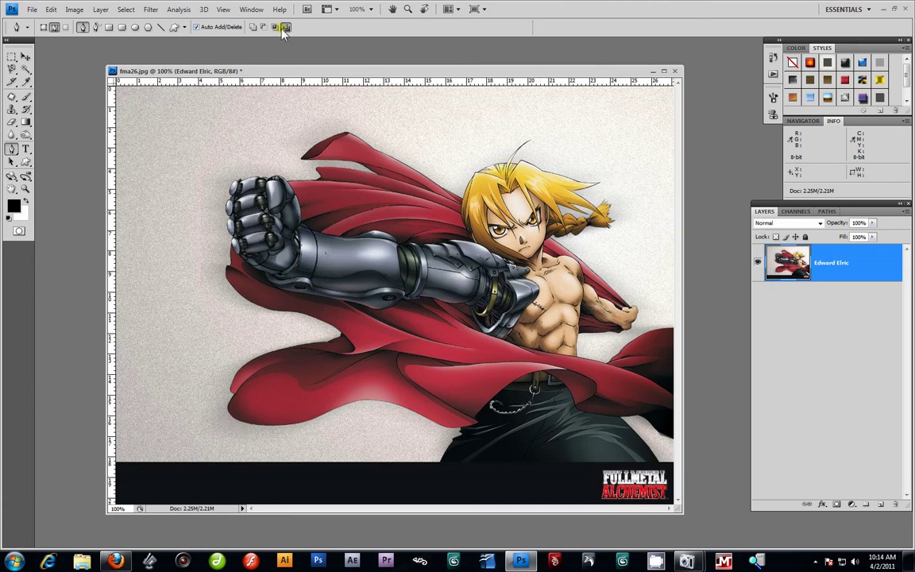
# Add an empty layer beneath the Edward Elric layer and enlarge the document window around the canvas
pyautogui.click(880, 506)
pyautogui.moveTo(842, 266); pyautogui.dragTo(844, 322)
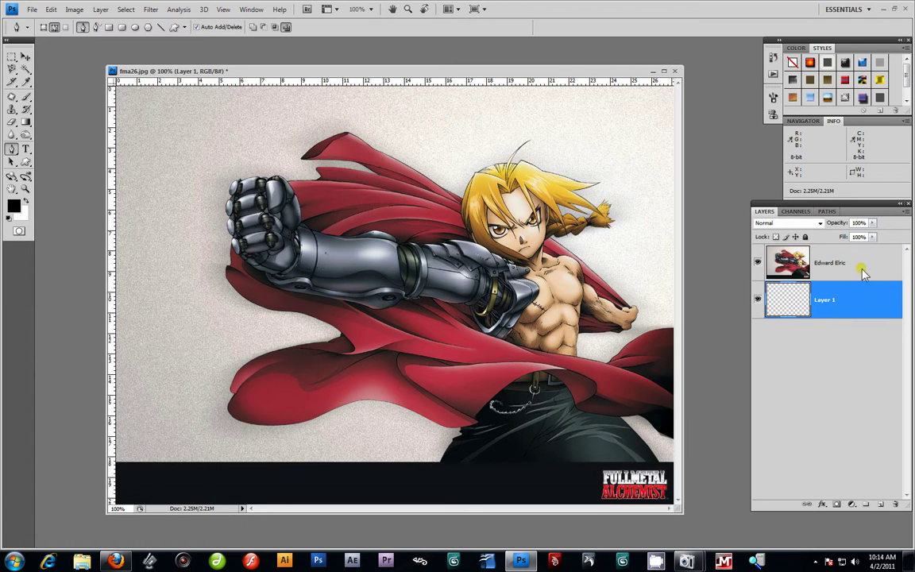
pyautogui.moveTo(243, 70); pyautogui.dragTo(210, 61)
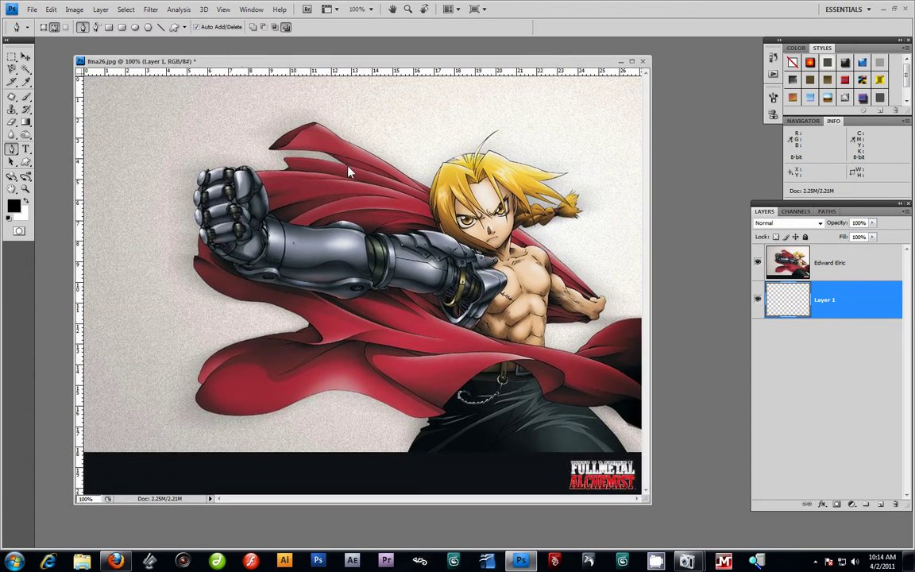
pyautogui.moveTo(647, 502); pyautogui.dragTo(703, 539)
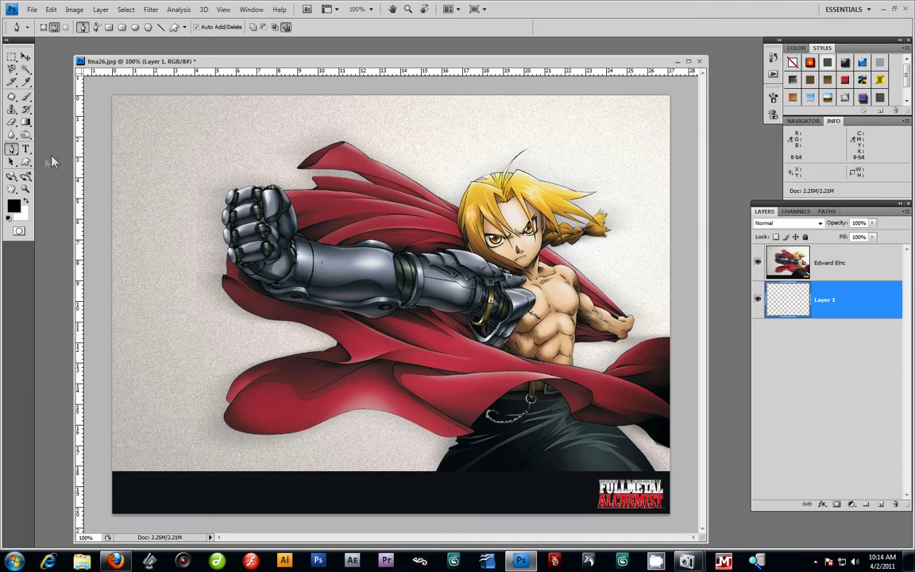
# Try selecting the light backdrop of the Edward Elric layer with the Magic Wand at tolerance 32, and deselect it
pyautogui.click(25, 69)
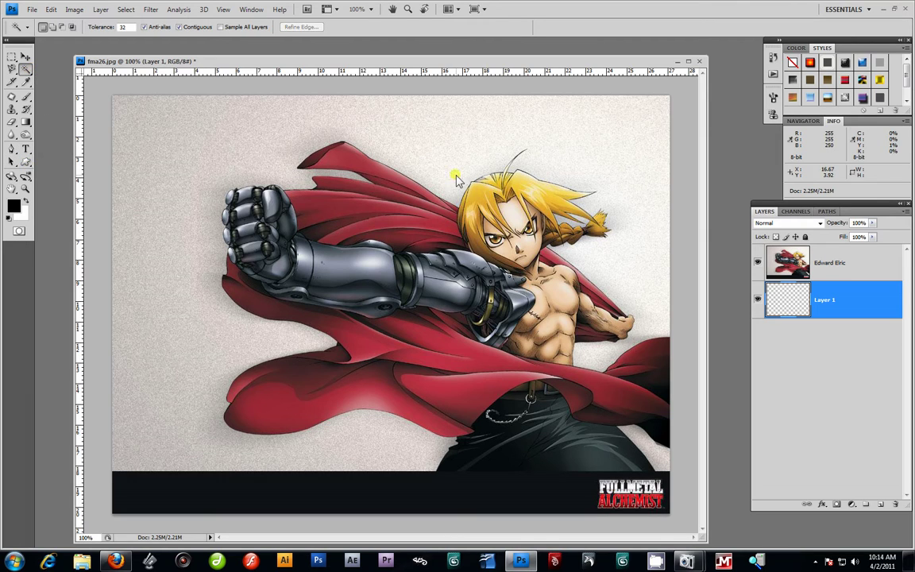
pyautogui.click(185, 145)
pyautogui.click(793, 262)
pyautogui.click(497, 145)
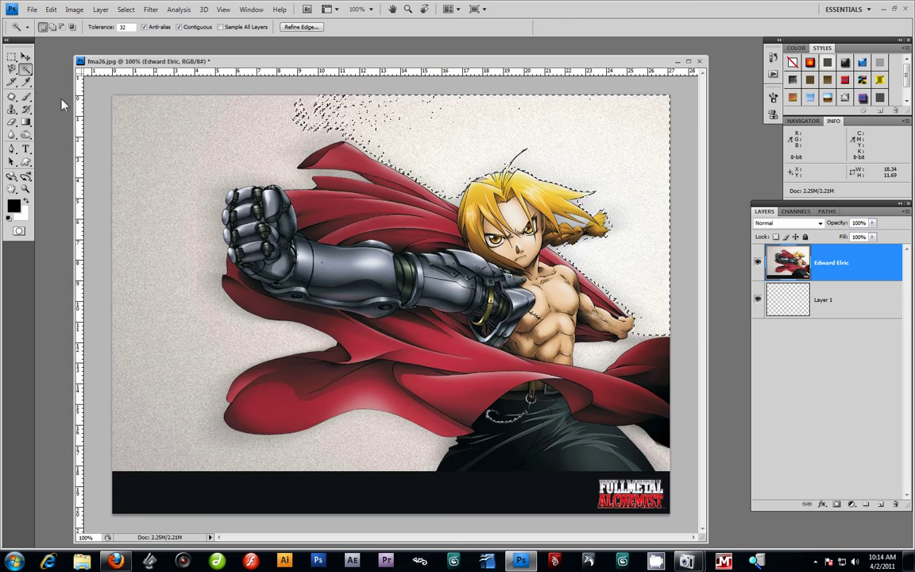
pyautogui.click(13, 58)
pyautogui.click(259, 167)
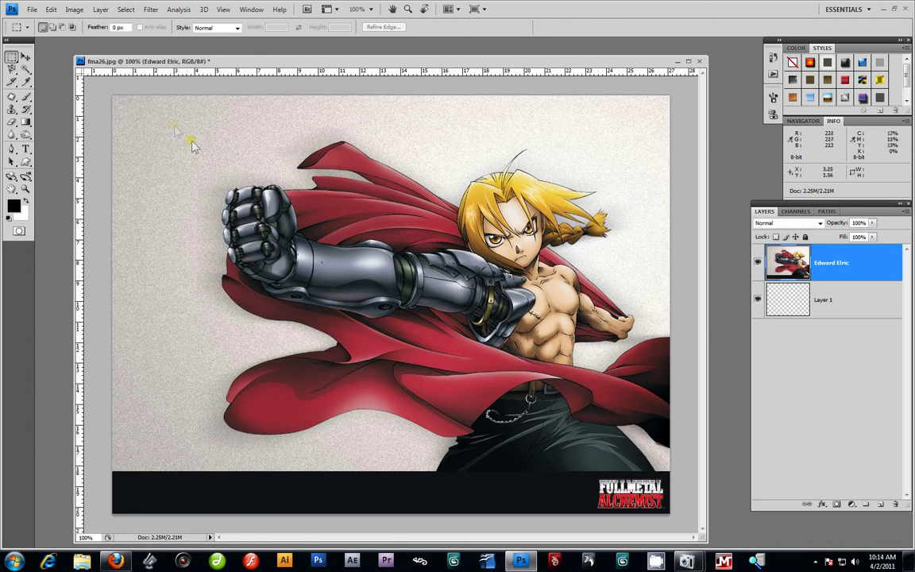
# Start a Pen tool path with a smooth anchor point on the outer edge of the hair, just below its upper-left corner
pyautogui.click(12, 150)
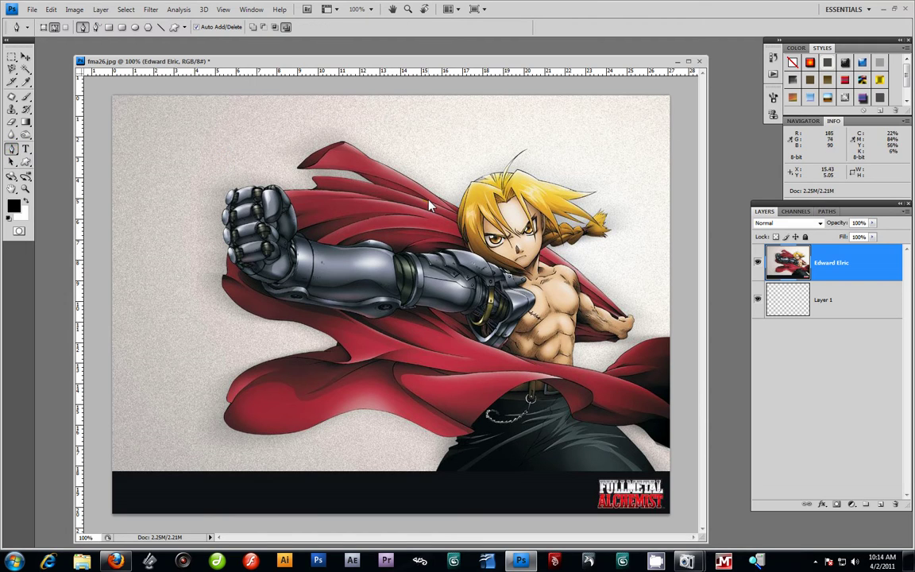
pyautogui.click(449, 188)
pyautogui.click(24, 188)
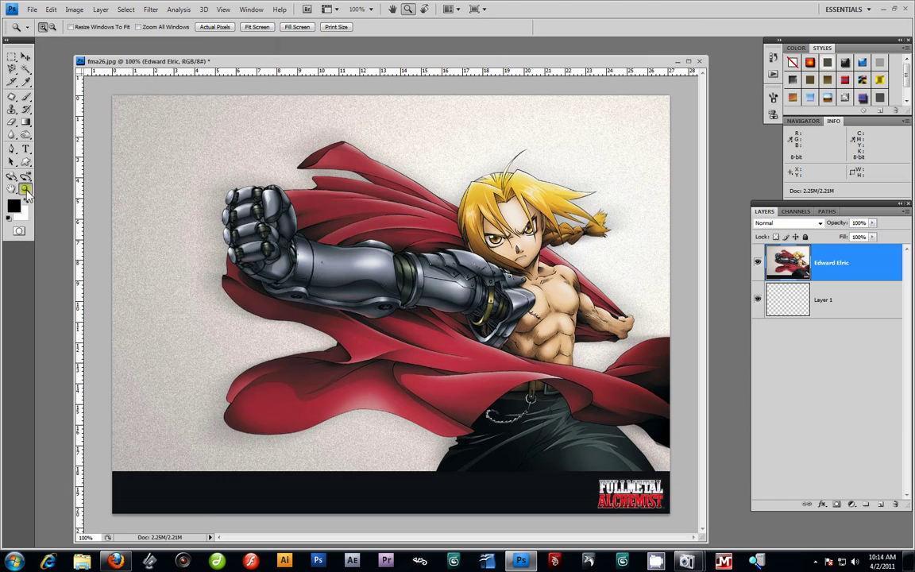
pyautogui.moveTo(382, 118); pyautogui.dragTo(487, 244)
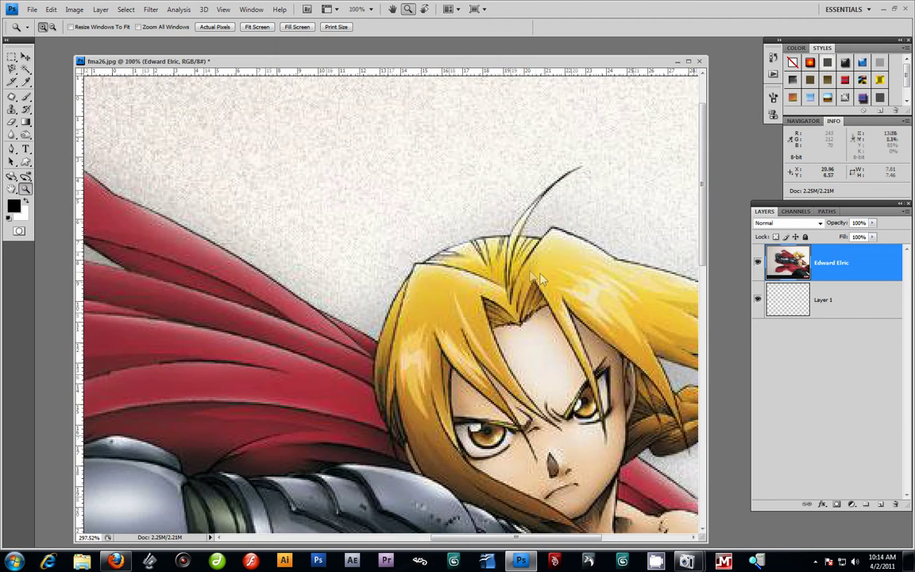
pyautogui.click(12, 147)
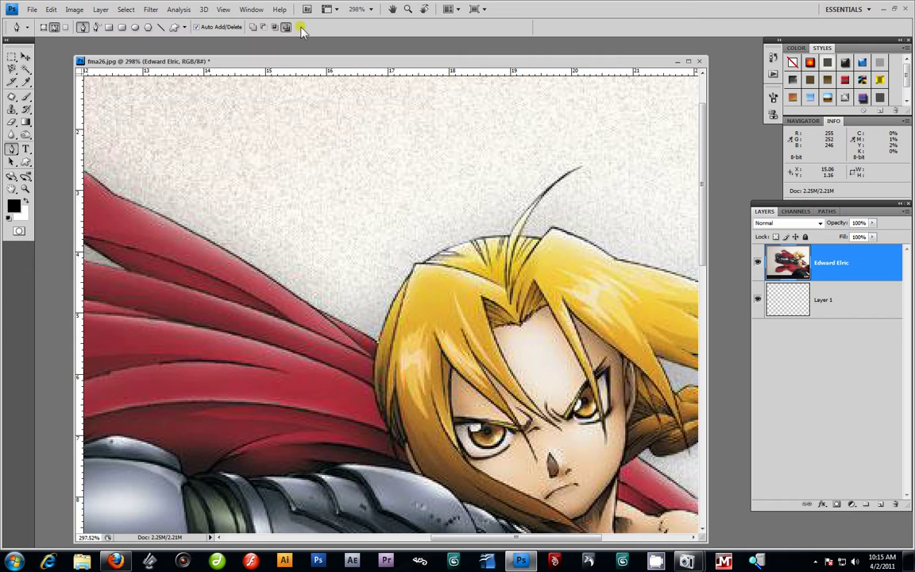
pyautogui.click(412, 277)
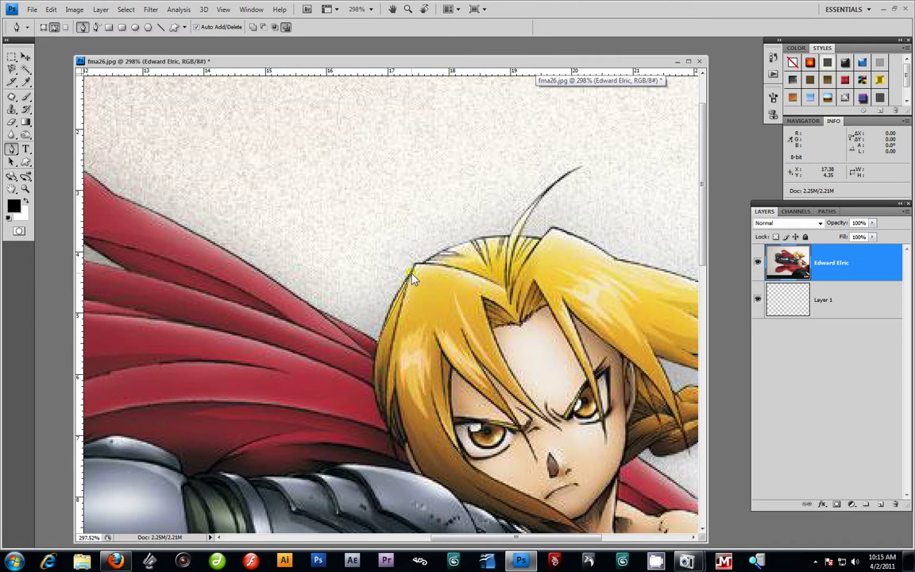
pyautogui.moveTo(411, 276); pyautogui.dragTo(434, 253)
pyautogui.moveTo(434, 252); pyautogui.dragTo(434, 253)
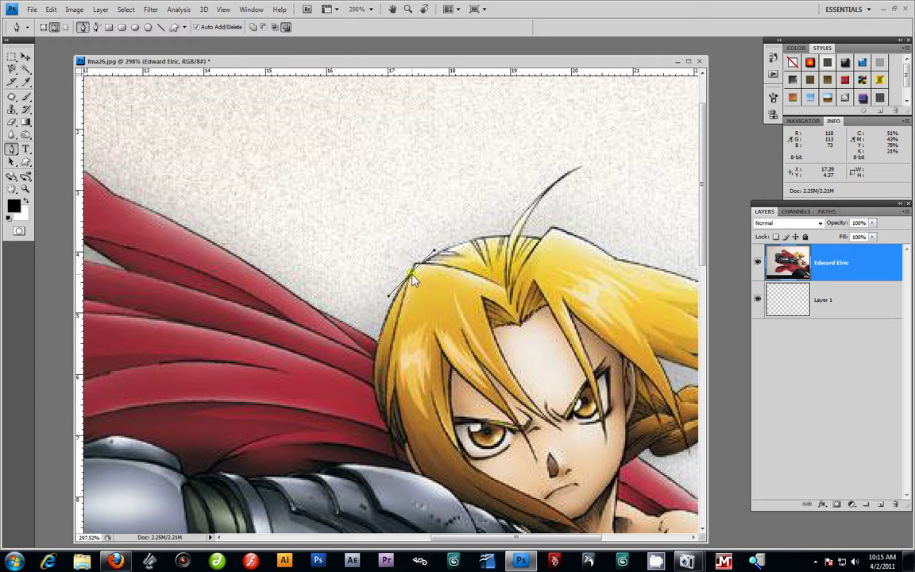
# Continue the path around the hair's upper-left corner and over the crown to the thin upright strand's base, removing the outgoing direction handles
pyautogui.click(13, 150)
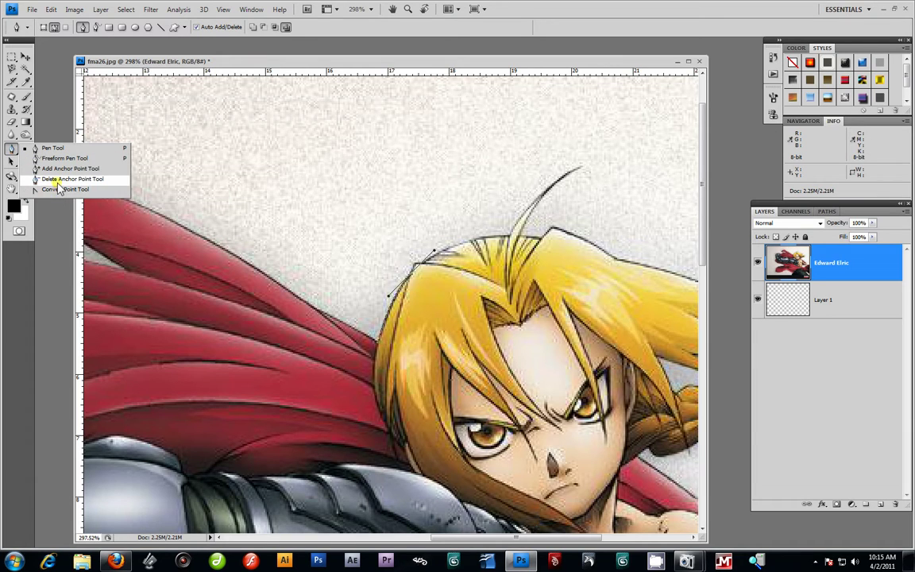
pyautogui.click(52, 148)
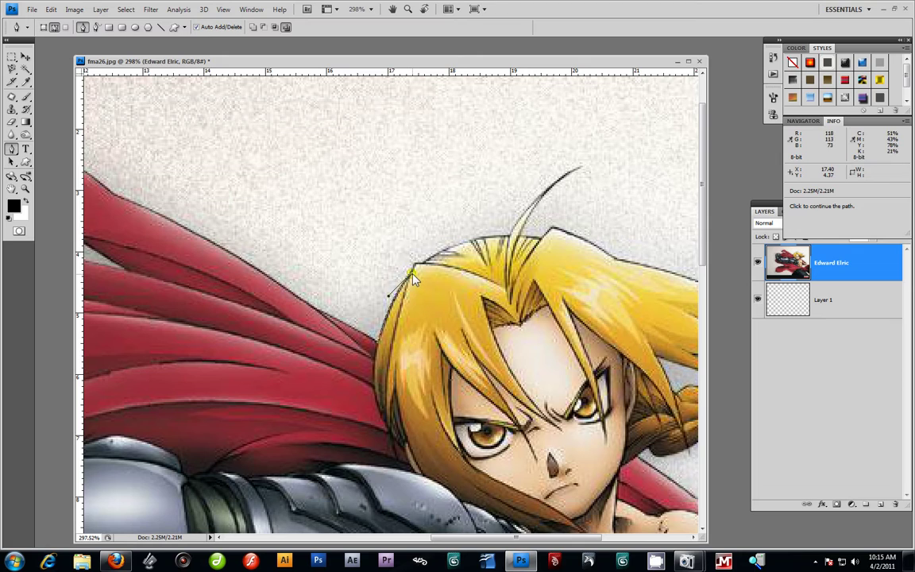
pyautogui.click(414, 263)
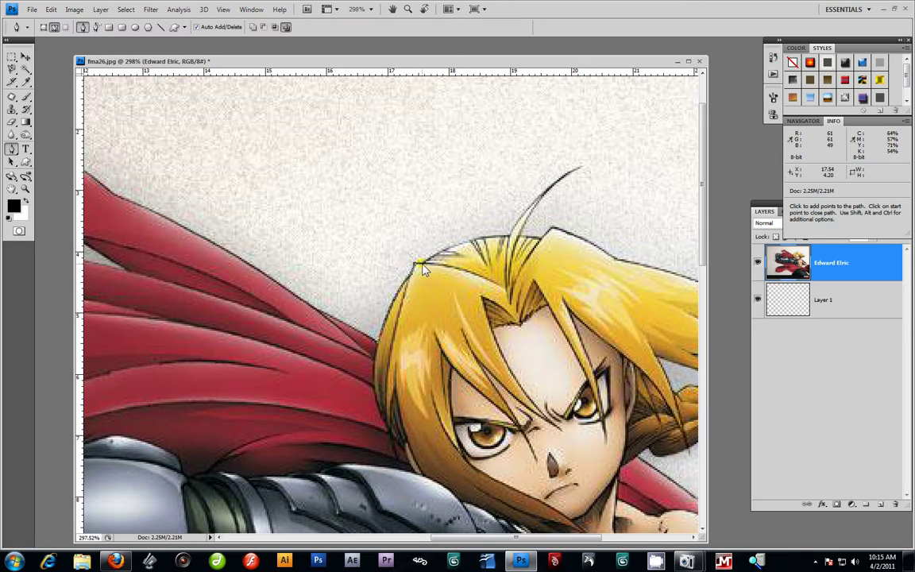
pyautogui.moveTo(509, 239); pyautogui.dragTo(562, 236)
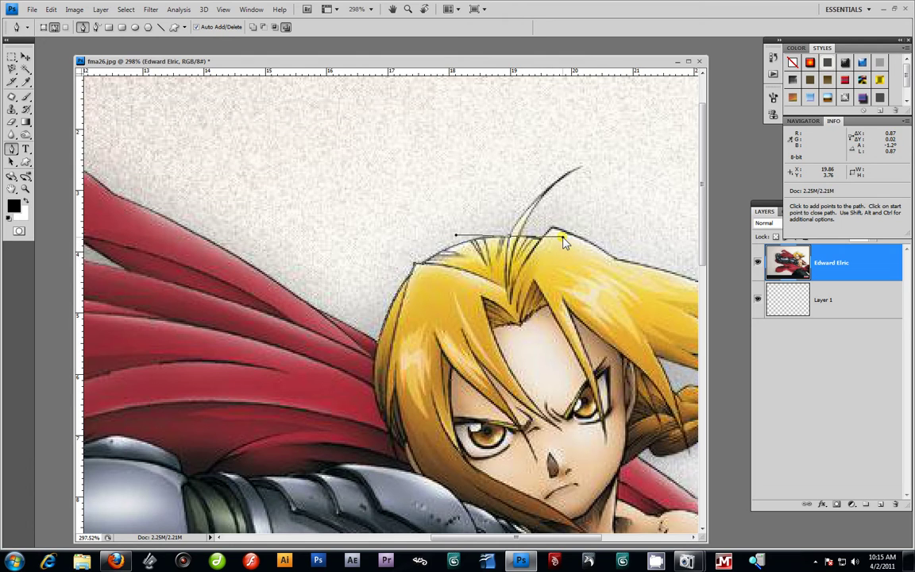
pyautogui.click(513, 239)
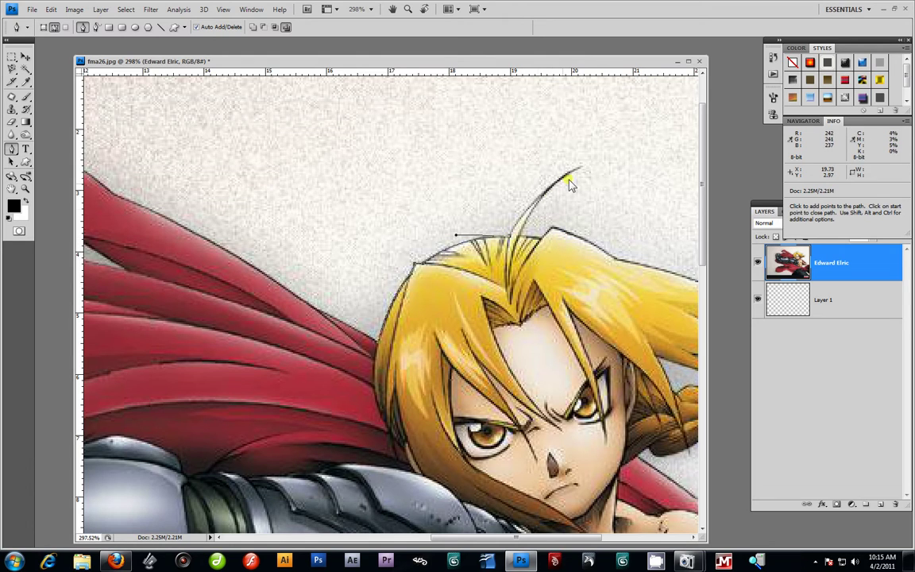
# Trace the thin upright strand with curved segments up to its tip and back down to its base, making the tip a corner
pyautogui.moveTo(581, 167); pyautogui.dragTo(628, 146)
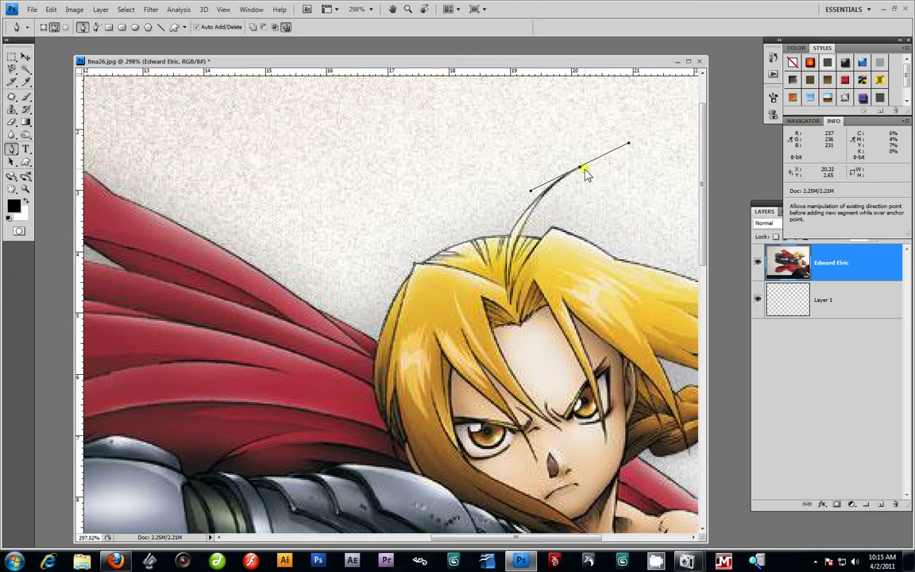
pyautogui.click(581, 168)
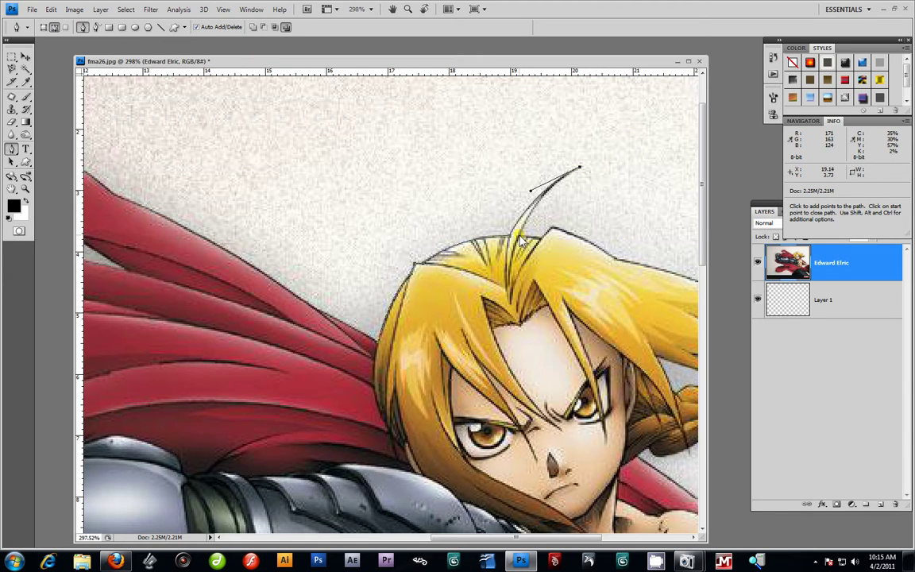
pyautogui.moveTo(522, 240); pyautogui.dragTo(515, 277)
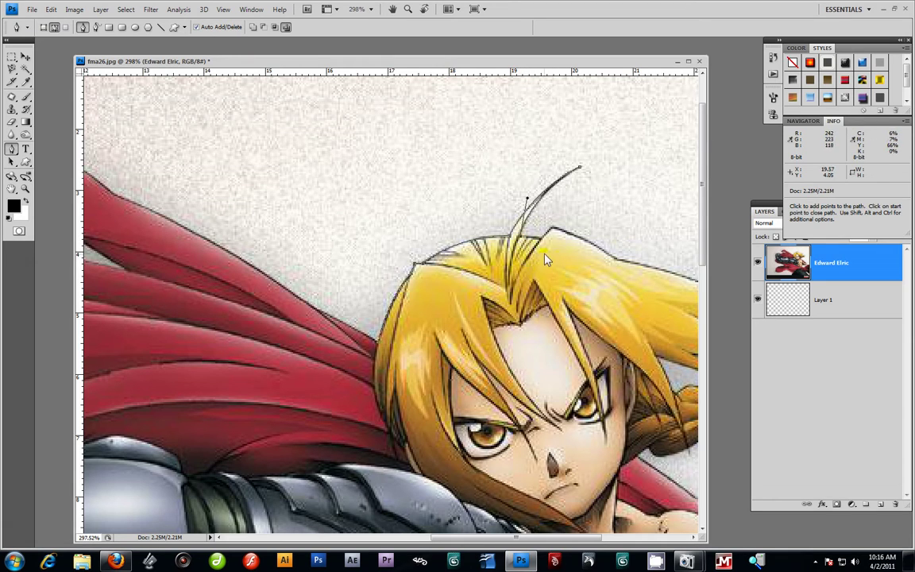
# Extend the path over the peak of the fringe to the start of the long side lock, making that anchor a corner
pyautogui.moveTo(546, 258); pyautogui.dragTo(378, 238)
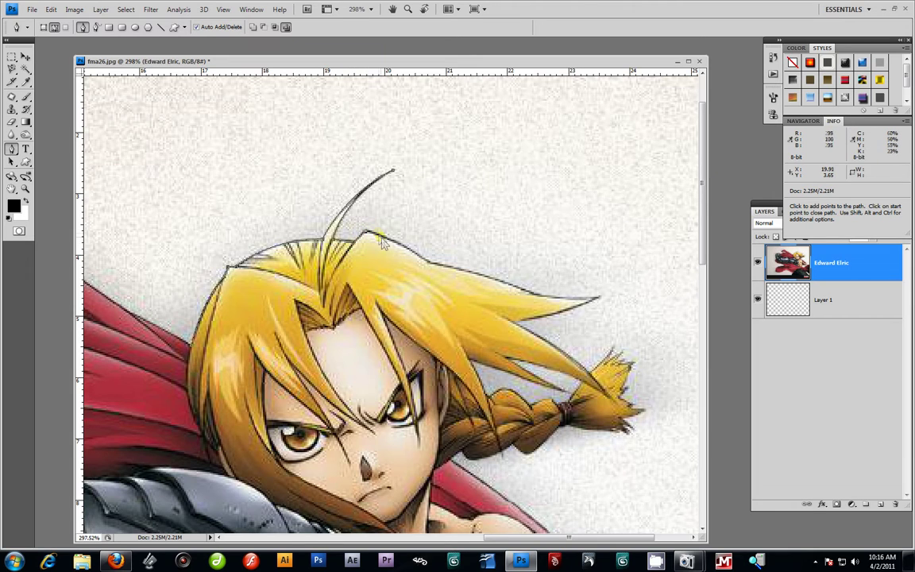
pyautogui.click(413, 253)
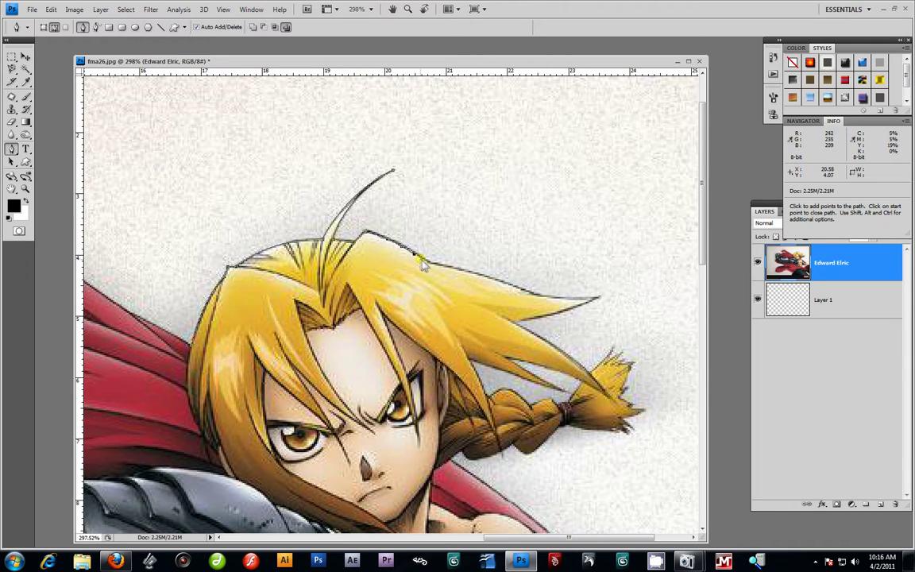
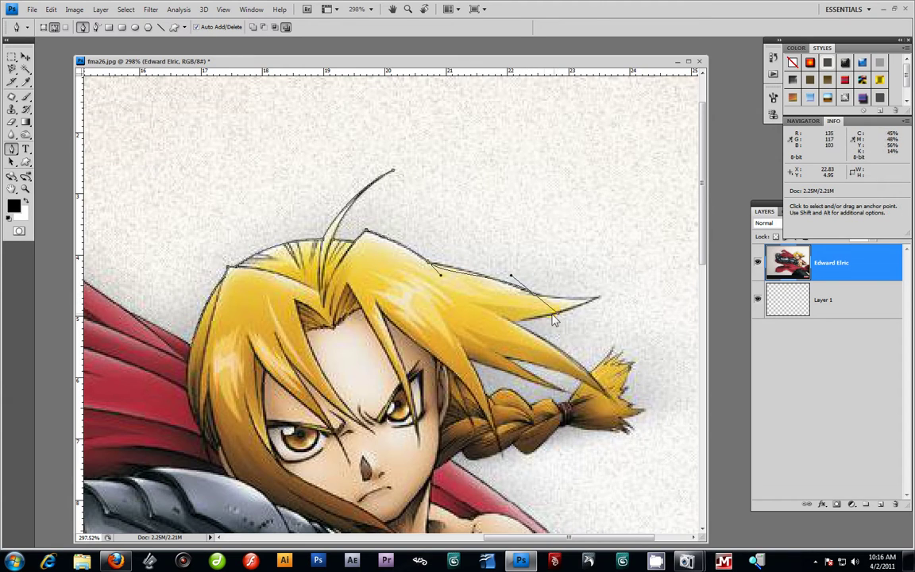
pyautogui.press('alt')
pyautogui.keyDown('alt'); pyautogui.click(426, 263); pyautogui.keyUp('alt')
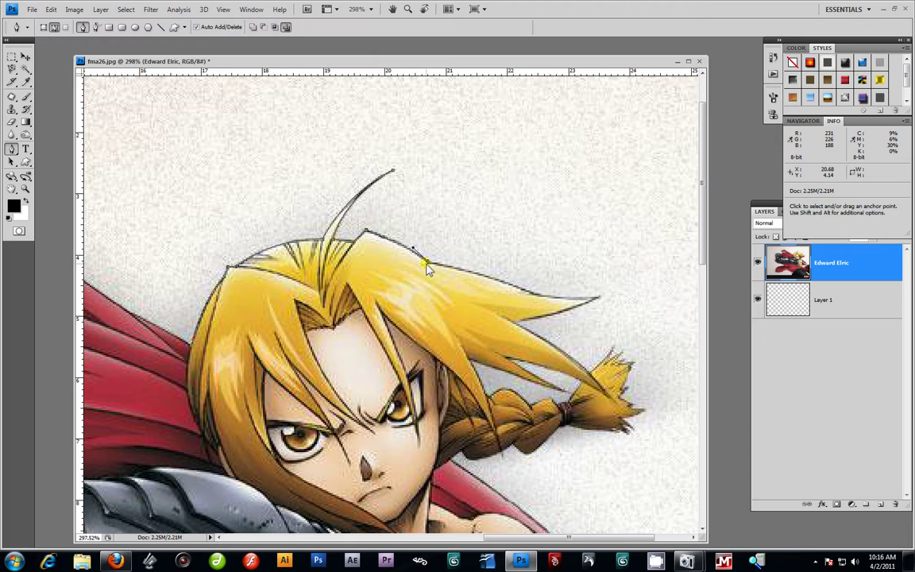
pyautogui.press('ctrl')
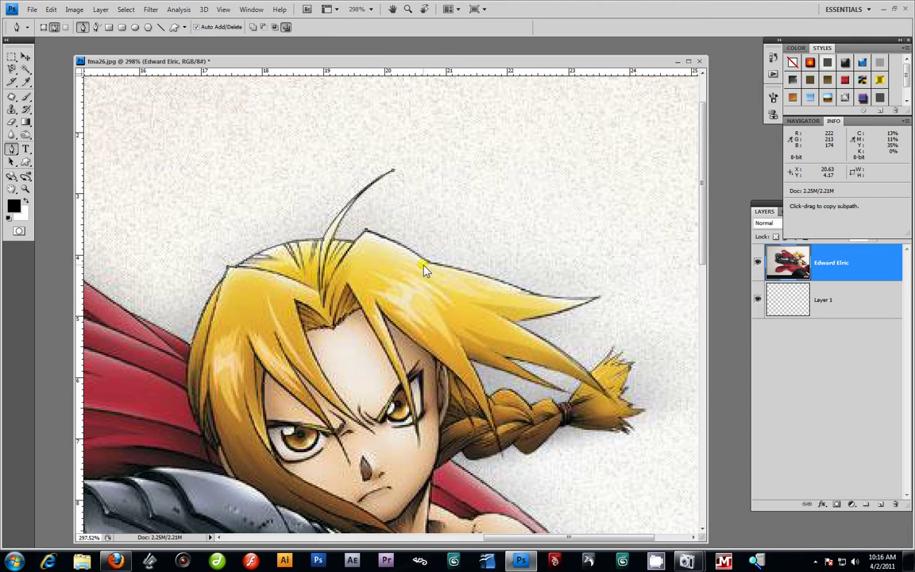
pyautogui.keyDown('ctrl'); pyautogui.click(427, 270); pyautogui.keyUp('ctrl')
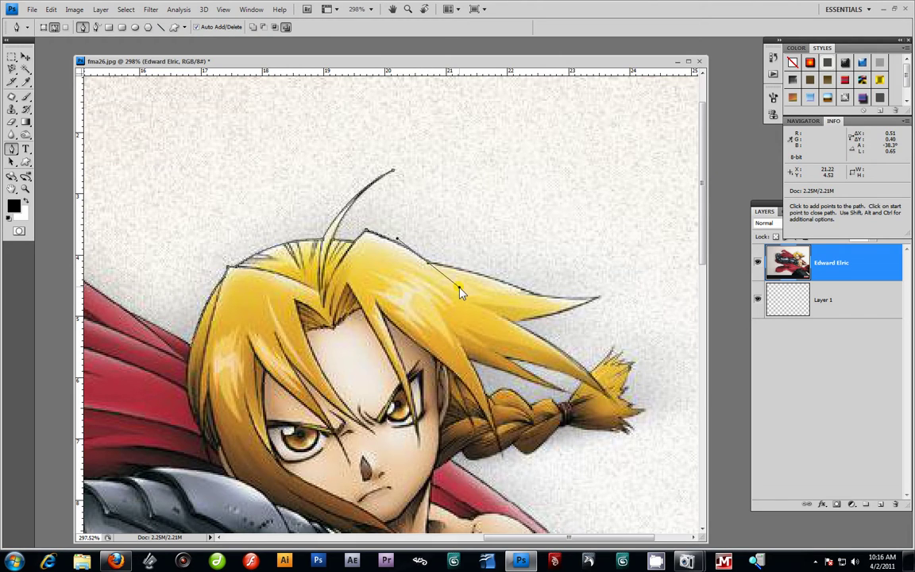
pyautogui.keyDown('alt'); pyautogui.click(428, 265); pyautogui.keyUp('alt')
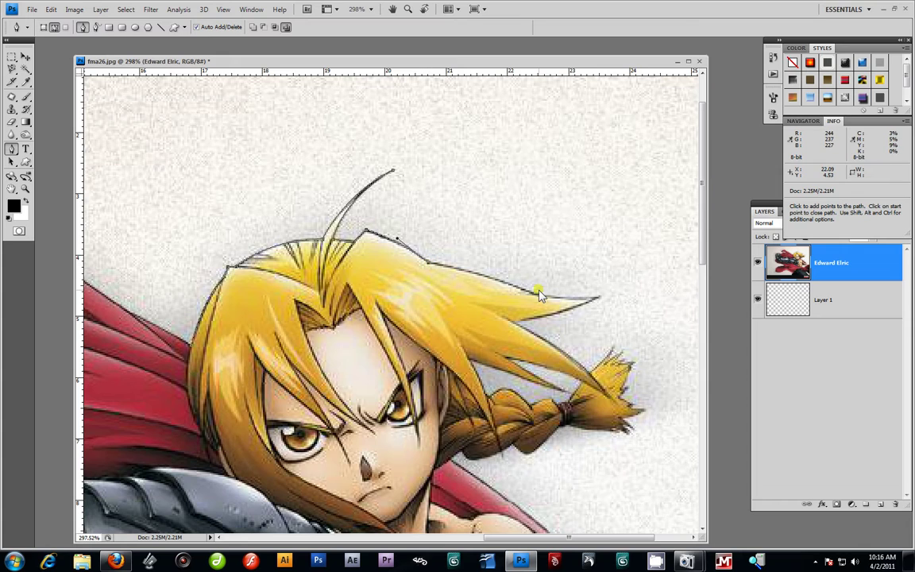
# Trace the upper edge of the long side lock to its pointed tip, making the tip a corner point
pyautogui.moveTo(505, 280); pyautogui.dragTo(537, 306)
pyautogui.click(596, 300)
pyautogui.moveTo(598, 298); pyautogui.dragTo(585, 304)
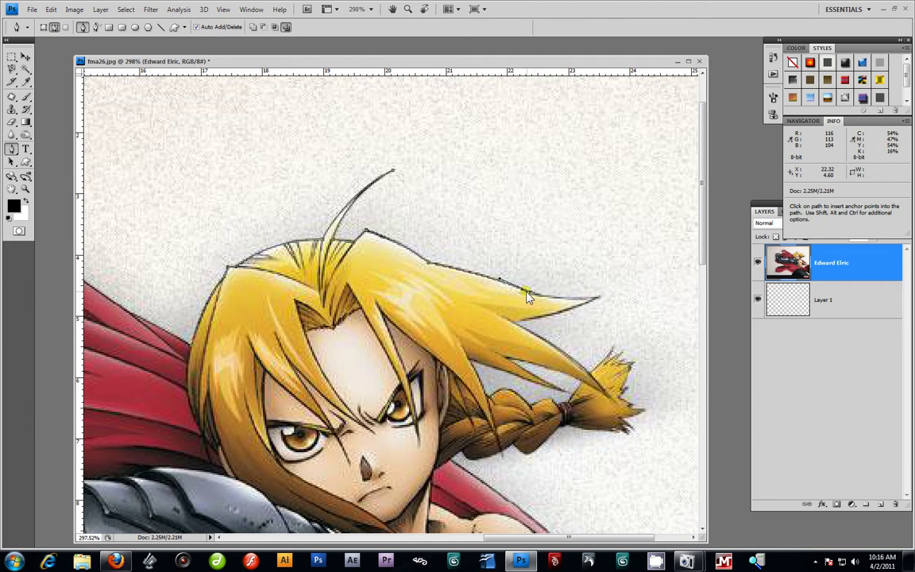
pyautogui.press('alt')
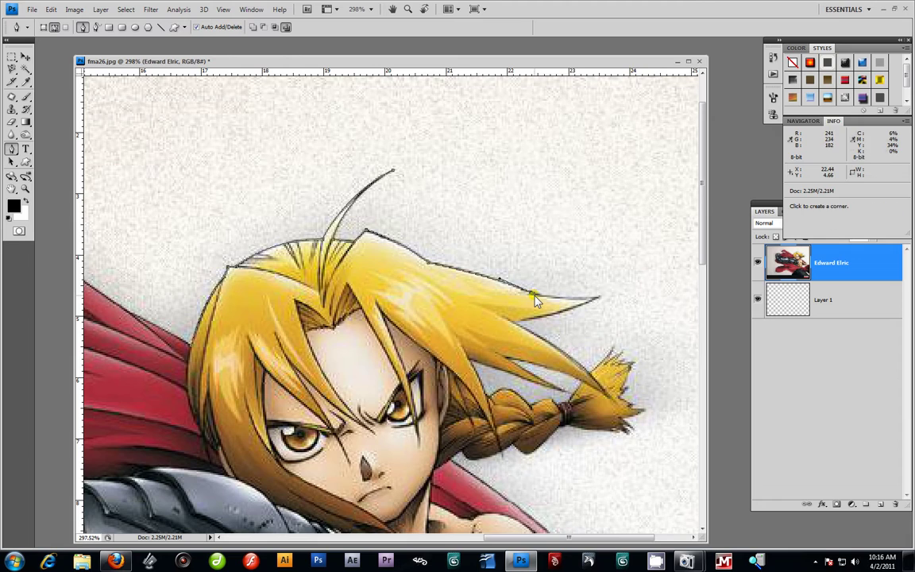
pyautogui.moveTo(600, 296); pyautogui.dragTo(612, 295)
pyautogui.keyDown('alt'); pyautogui.click(598, 296); pyautogui.keyUp('alt')
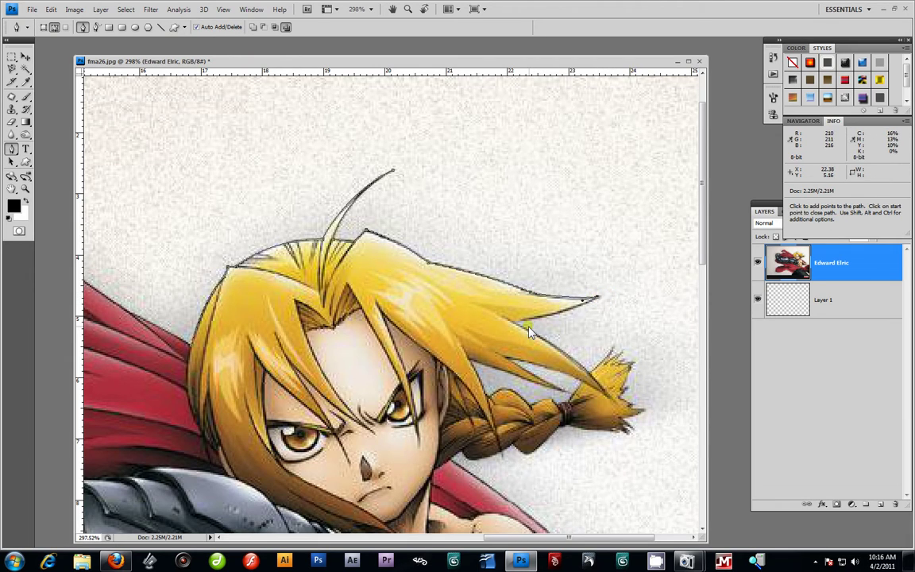
# Extend the path along the long side lock's underside to a corner anchor and close it around the upper-right background beyond the canvas edges
pyautogui.moveTo(514, 321); pyautogui.dragTo(486, 321)
pyautogui.keyDown('alt'); pyautogui.click(515, 321); pyautogui.keyUp('alt')
pyautogui.click(25, 190)
pyautogui.moveTo(541, 309); pyautogui.dragTo(91, 175)
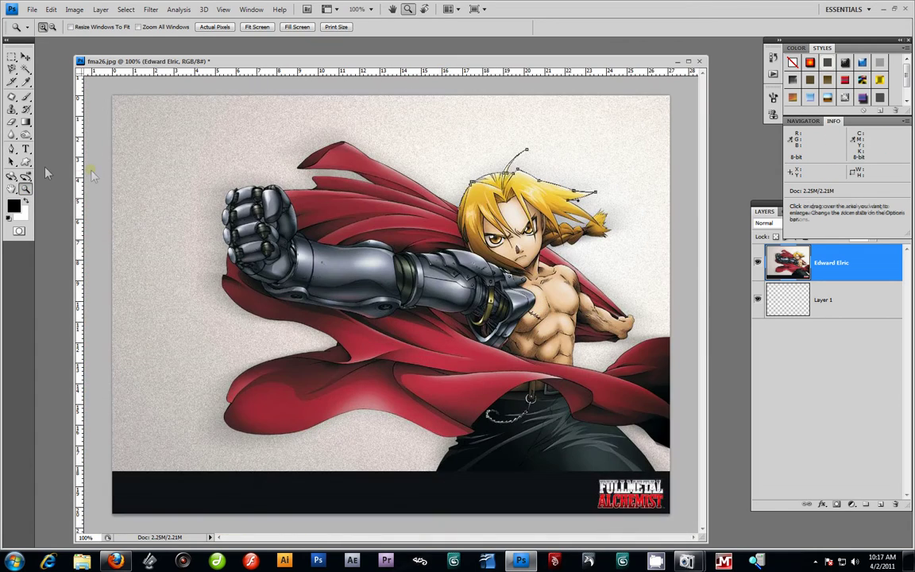
pyautogui.click(11, 149)
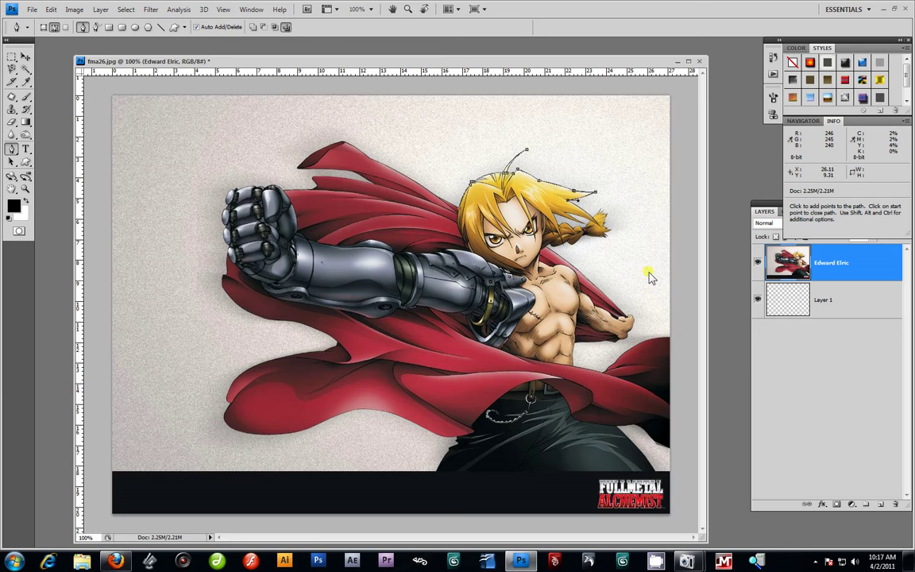
pyautogui.click(675, 222)
pyautogui.click(678, 86)
pyautogui.click(437, 88)
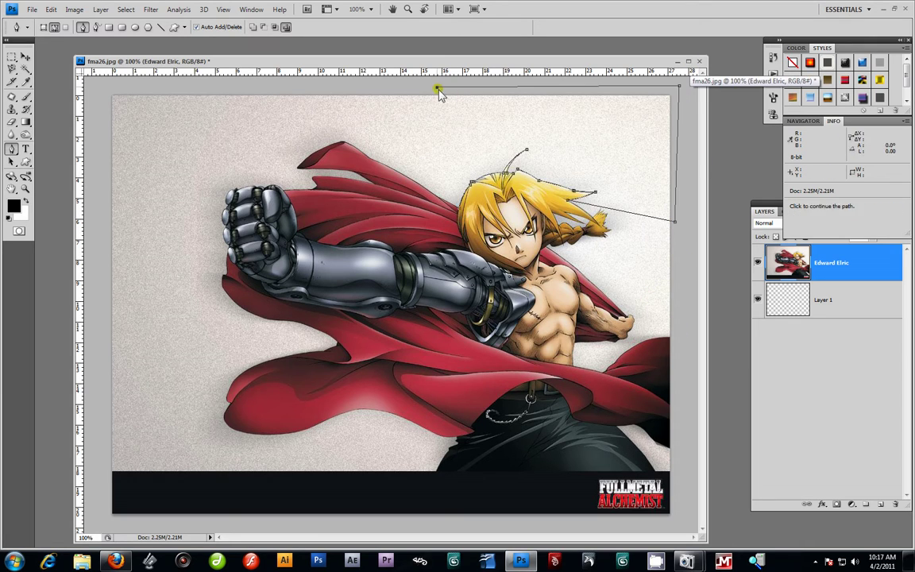
pyautogui.click(467, 203)
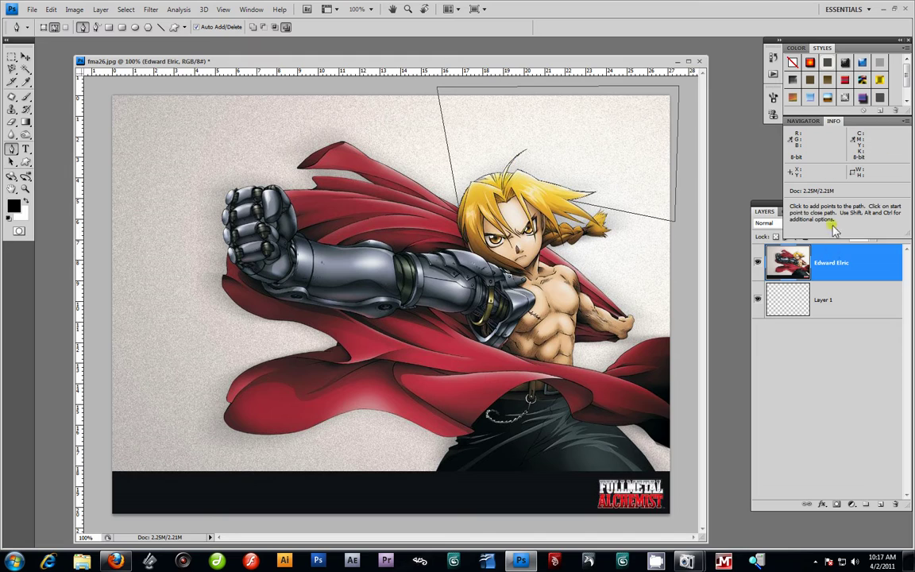
# Close the Info panel and fit the Layers panel group directly beneath the Navigator
pyautogui.doubleClick(763, 204)
pyautogui.doubleClick(791, 206)
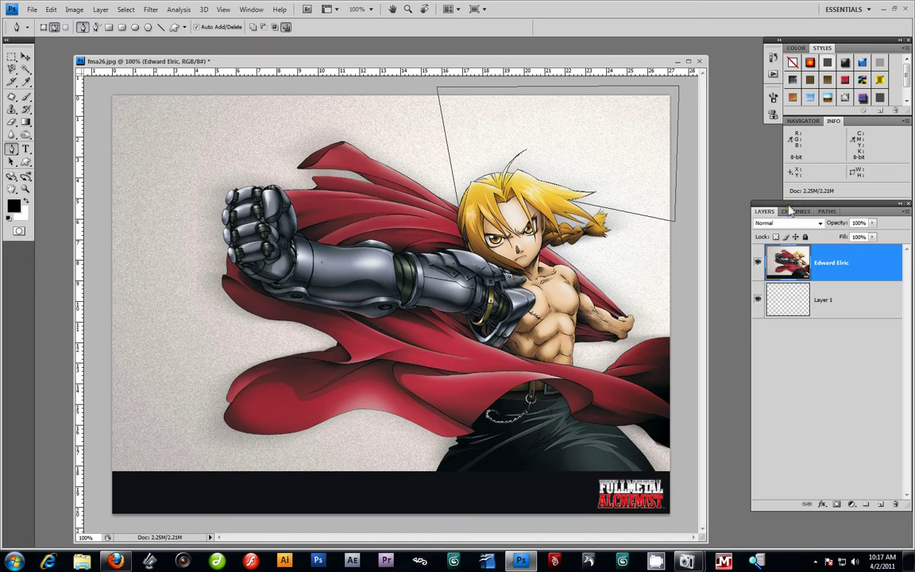
pyautogui.moveTo(860, 209); pyautogui.dragTo(866, 242)
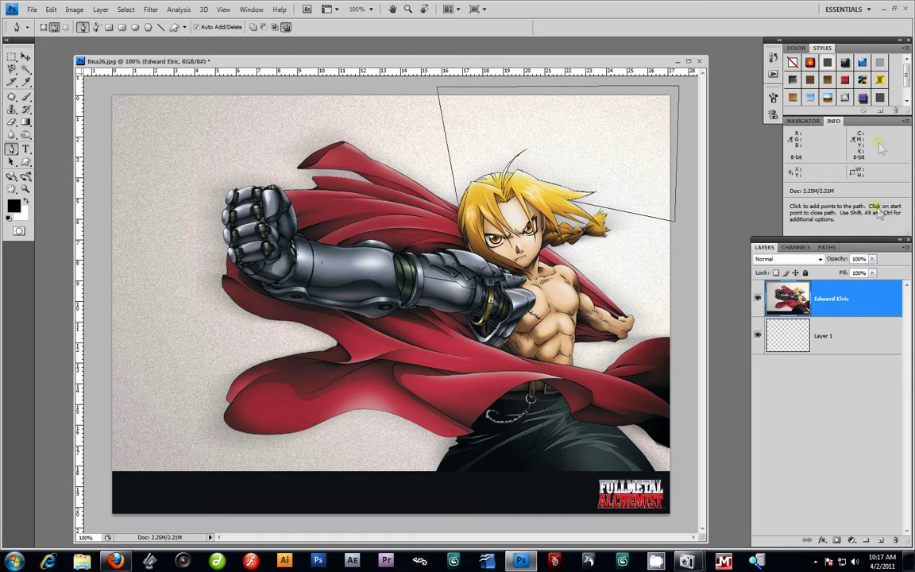
pyautogui.click(906, 121)
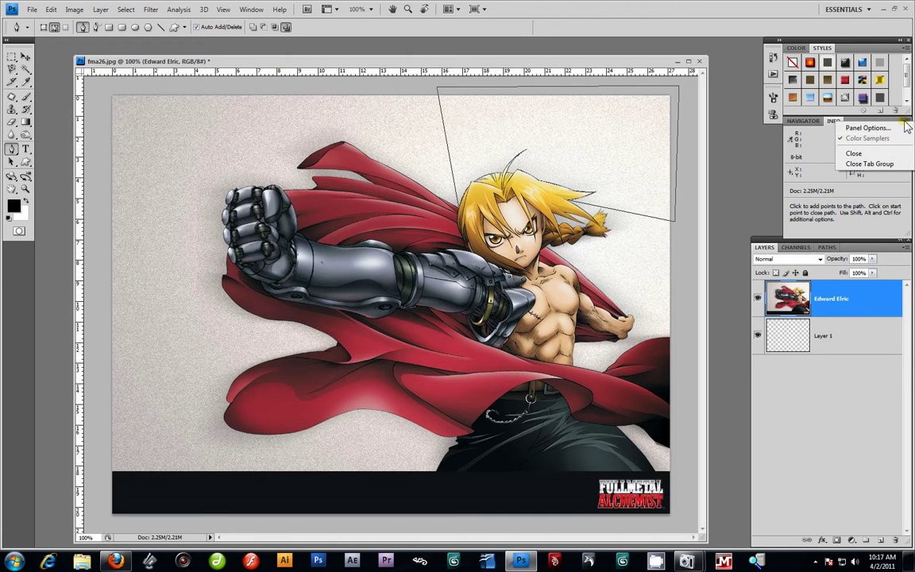
pyautogui.click(902, 122)
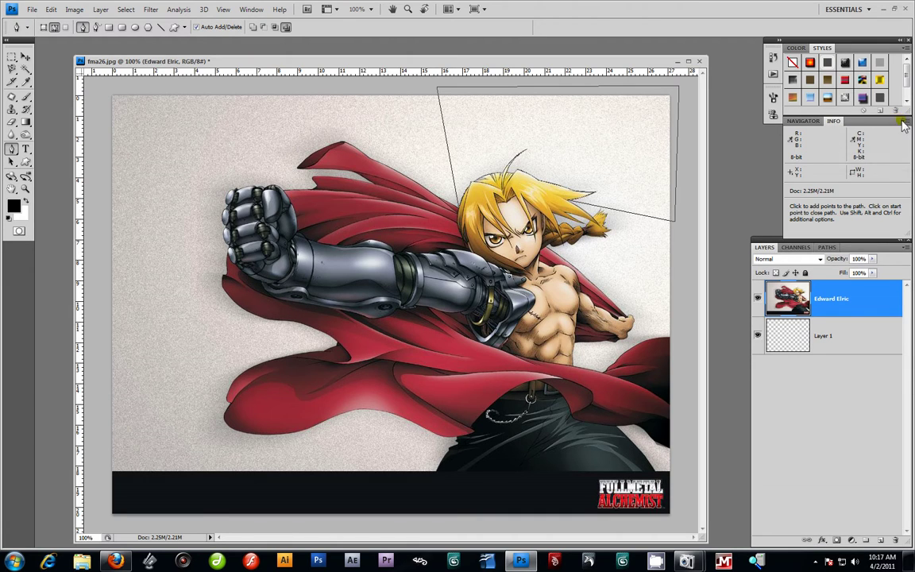
pyautogui.click(904, 124)
pyautogui.click(865, 149)
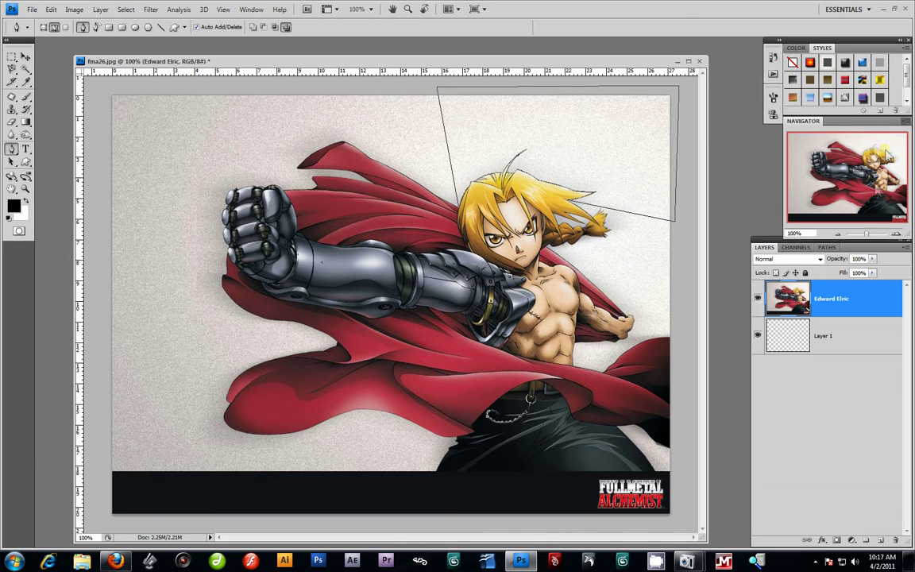
pyautogui.moveTo(855, 251); pyautogui.dragTo(857, 248)
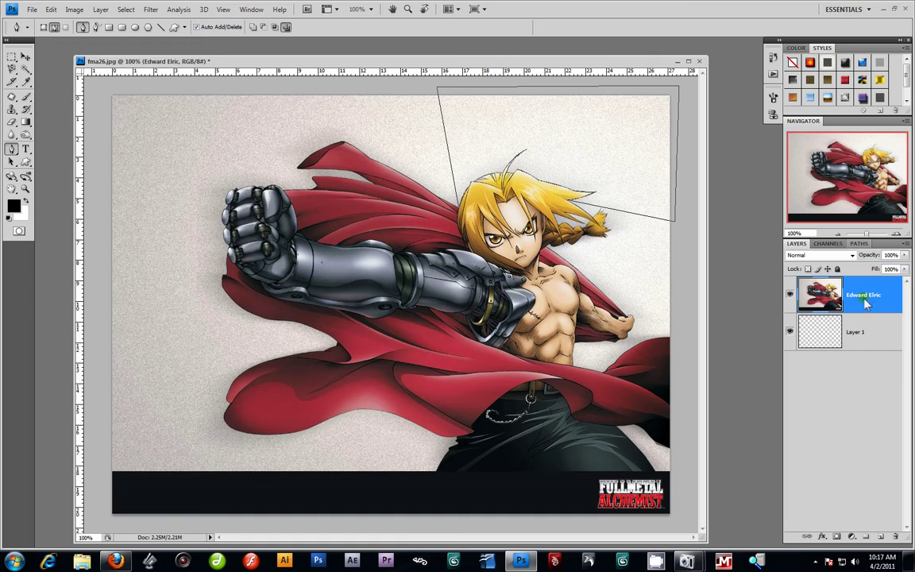
# Make a new anti-aliased selection with a feather radius of 0 pixels from the work path
pyautogui.click(859, 245)
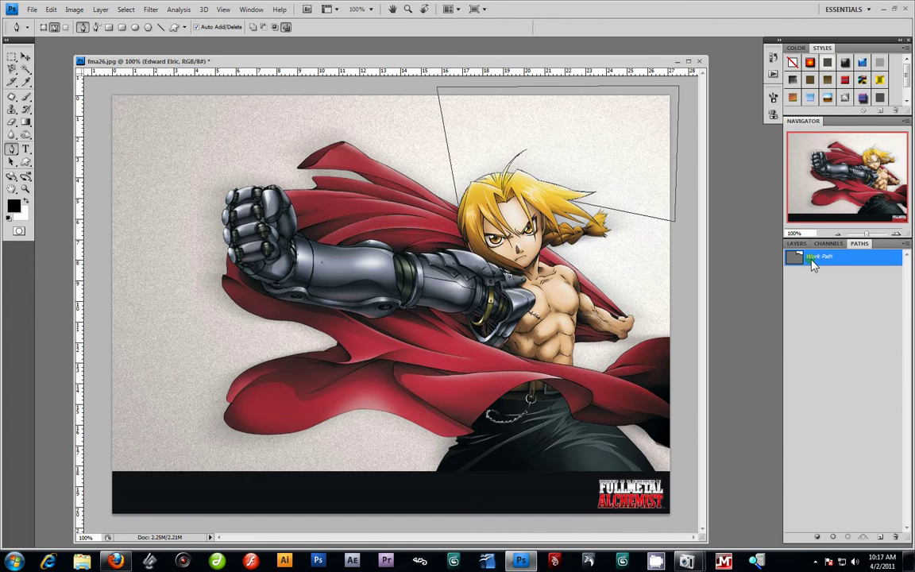
pyautogui.rightClick(857, 259)
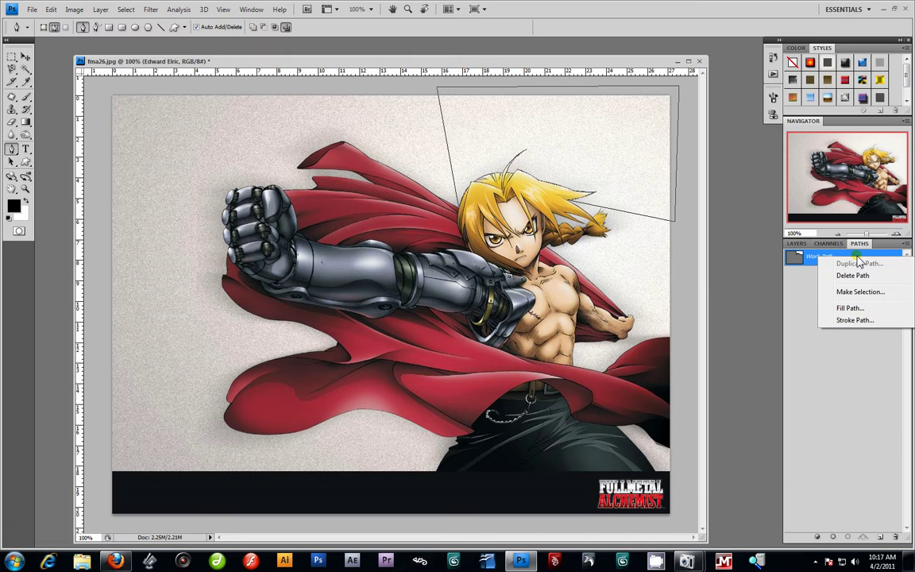
pyautogui.click(874, 294)
pyautogui.moveTo(586, 353); pyautogui.dragTo(461, 241)
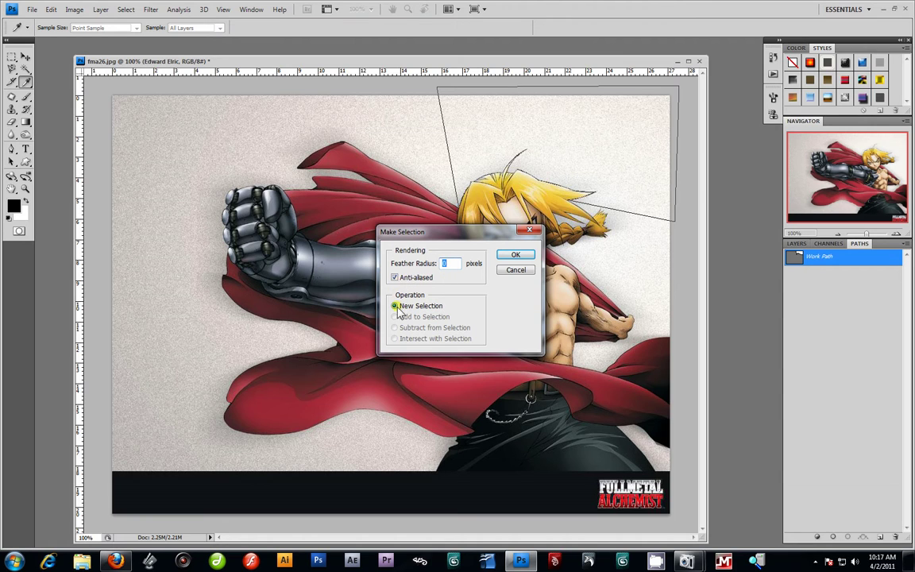
pyautogui.click(516, 255)
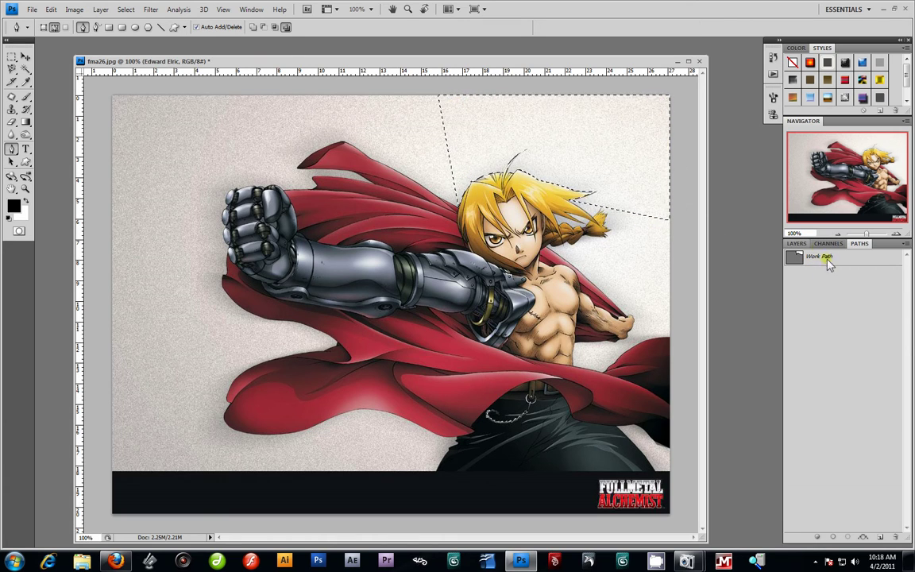
# Delete the selected background from the Edward Elric layer and deselect, and undo both actions
pyautogui.click(795, 243)
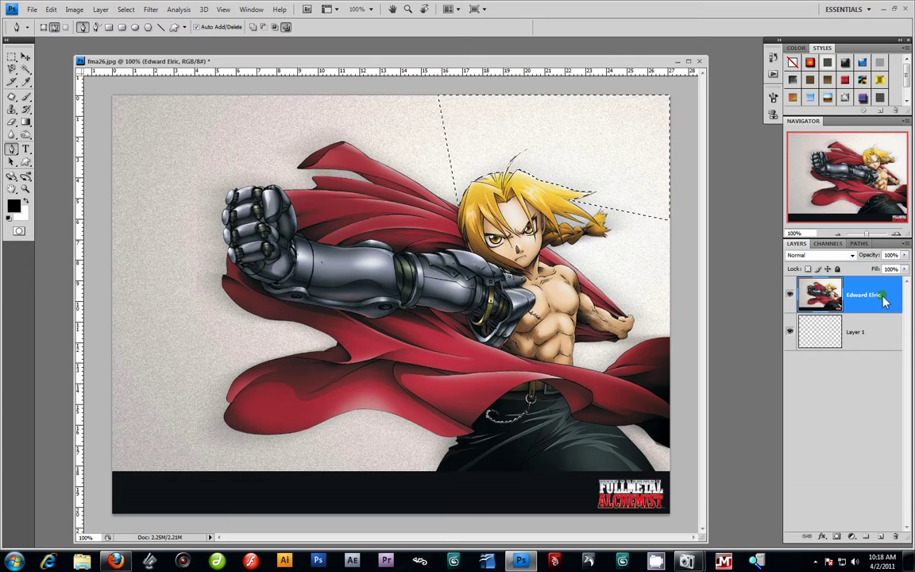
pyautogui.press('Delete')
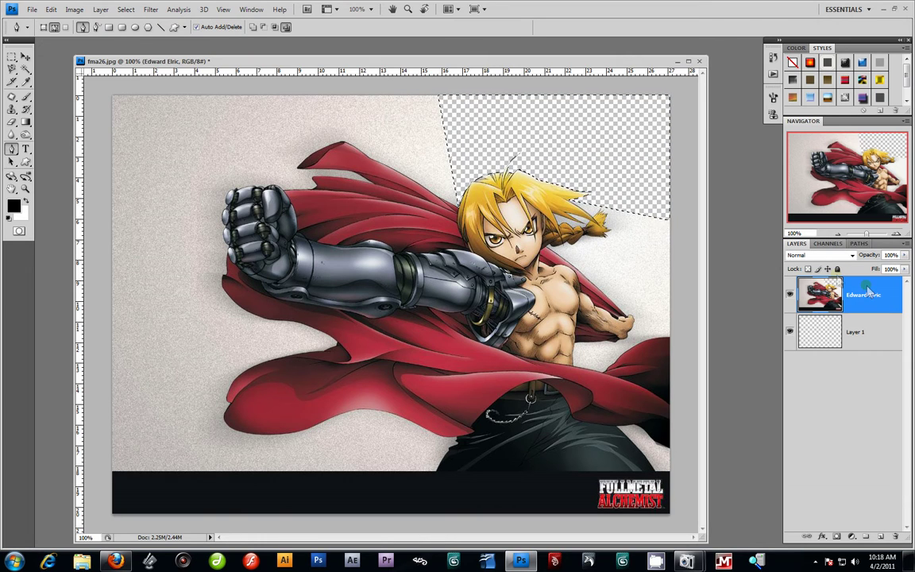
pyautogui.click(12, 58)
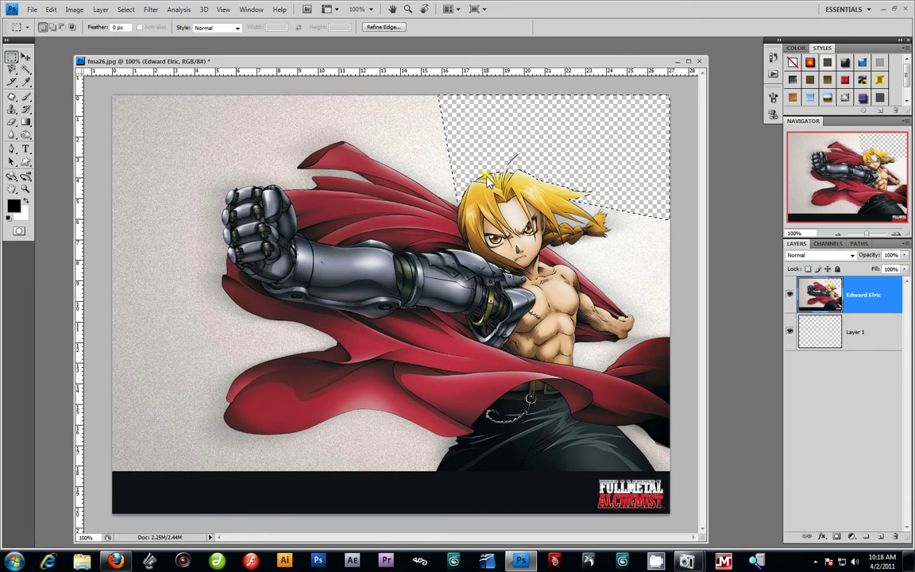
pyautogui.click(467, 129)
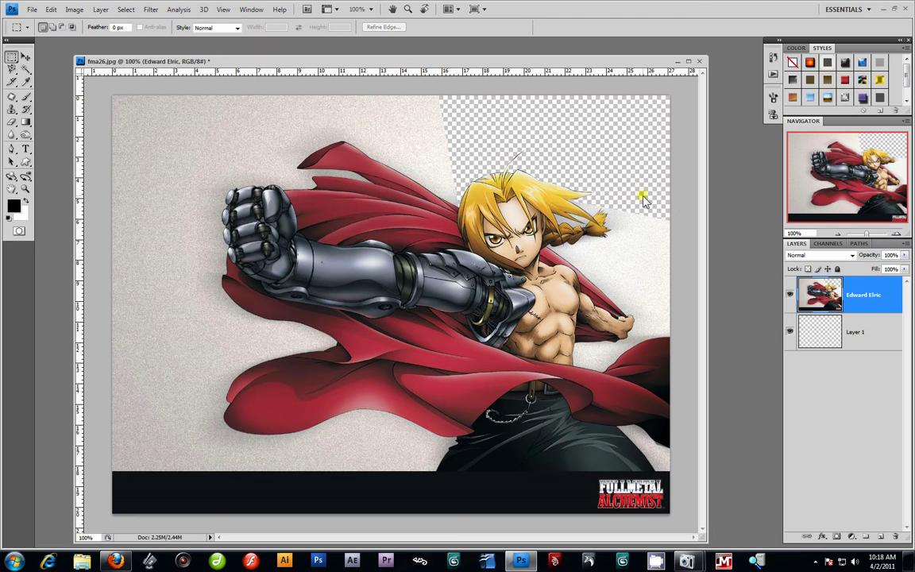
pyautogui.hotkey('ctrl', 'alt', 'z')
pyautogui.hotkey('ctrl', 'alt', 'z')
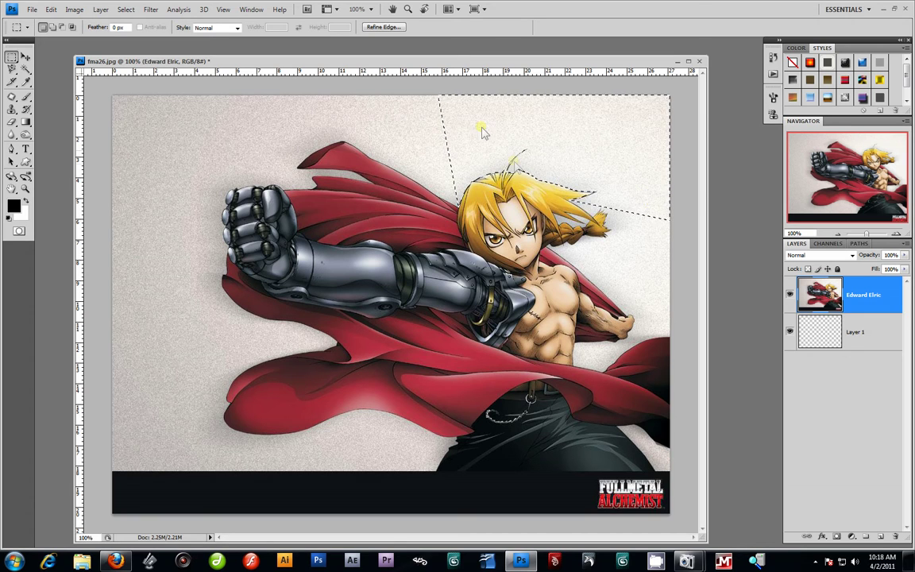
# Invert the selection, delete everything outside the traced area, undo that deletion, and invert the selection back
pyautogui.click(128, 10)
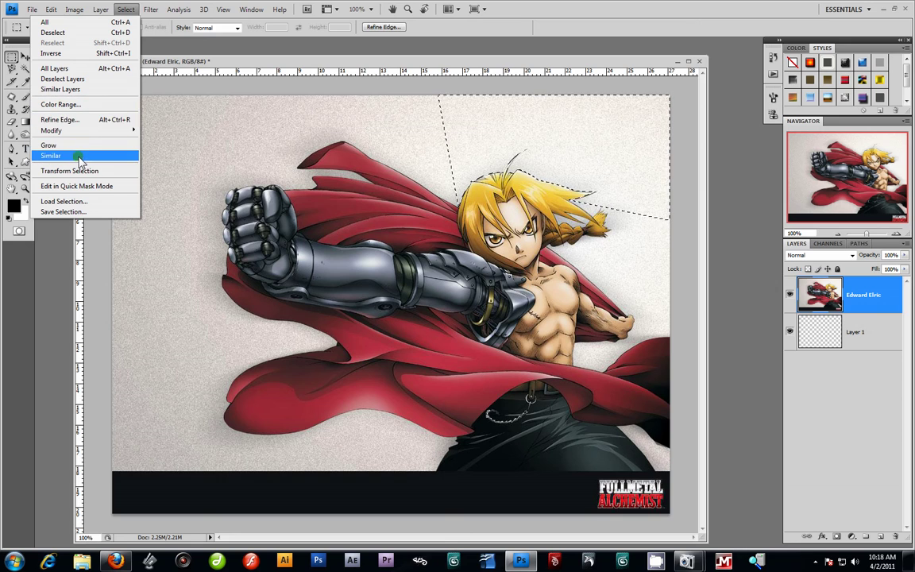
pyautogui.click(63, 52)
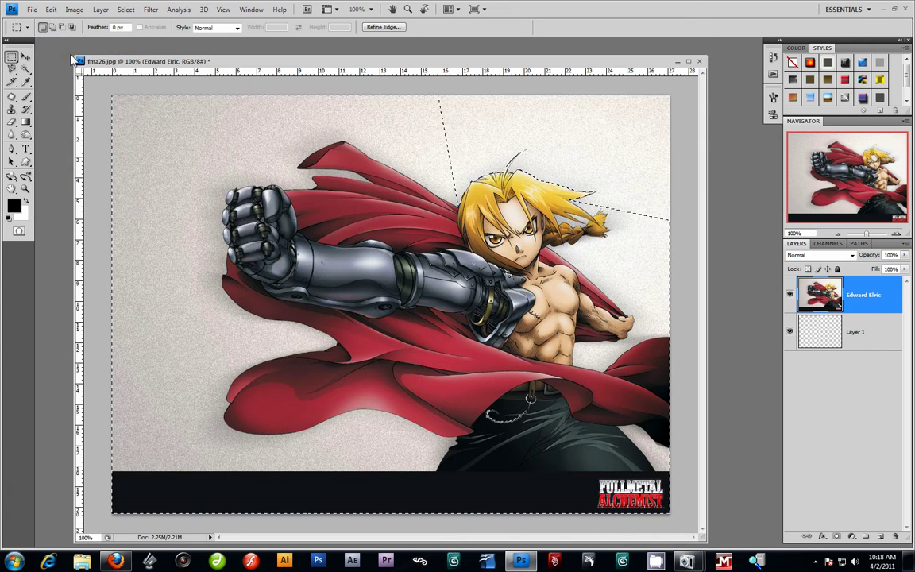
pyautogui.press('Delete')
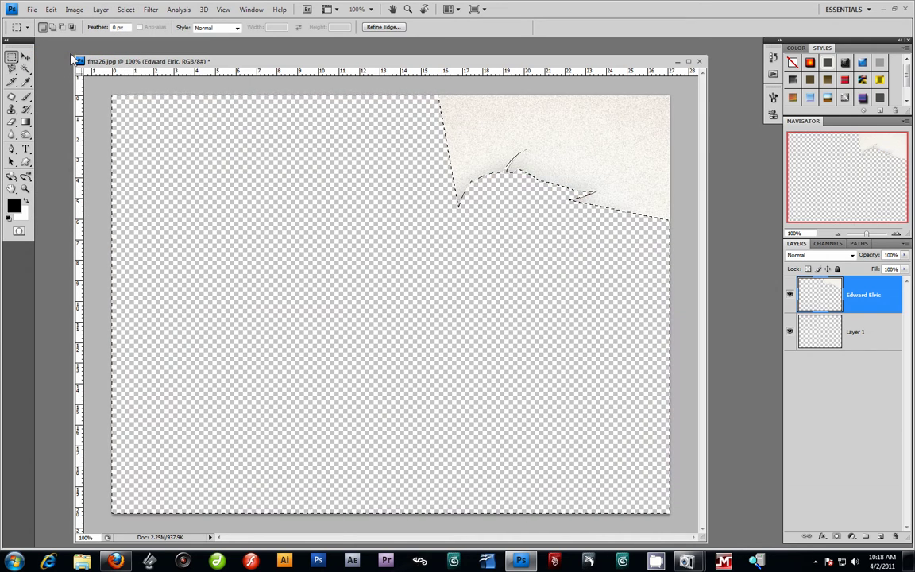
pyautogui.hotkey('ctrl', 'z')
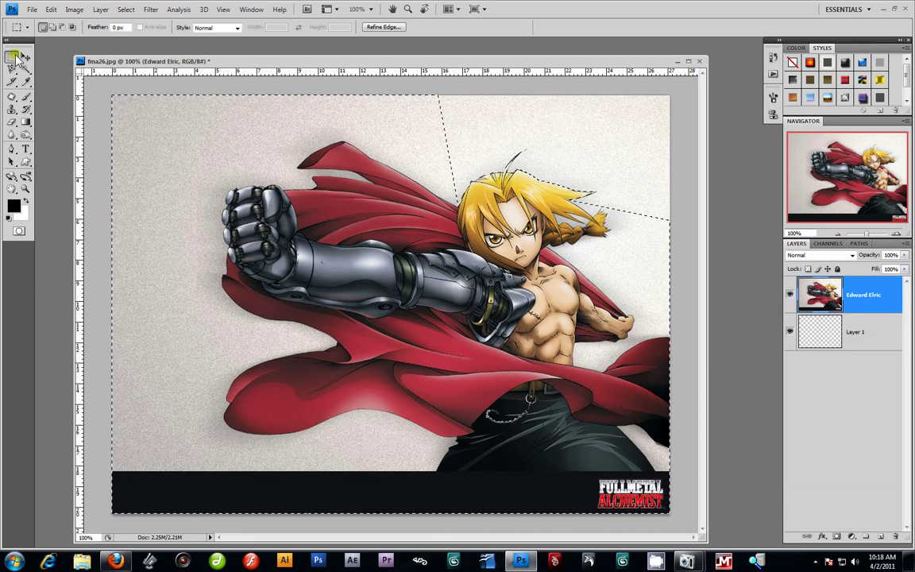
pyautogui.click(126, 9)
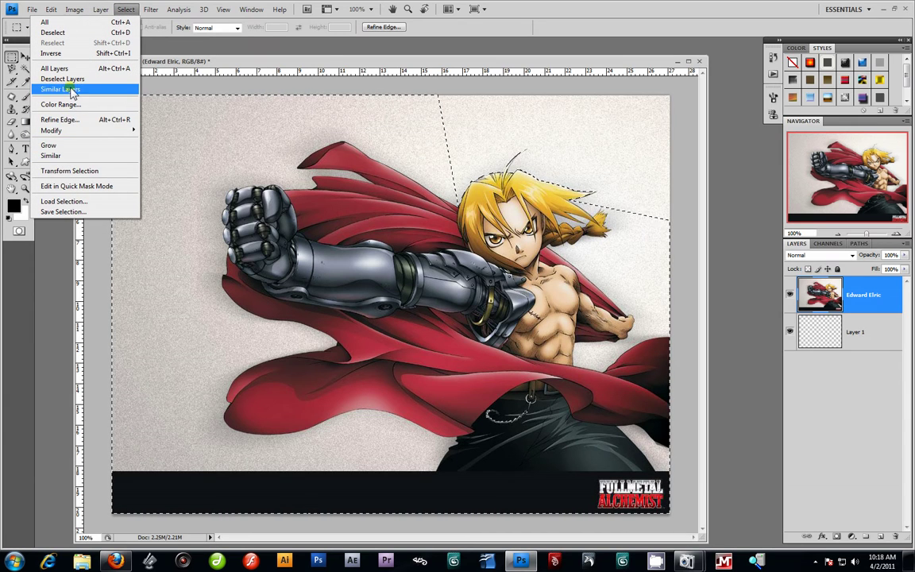
pyautogui.click(65, 53)
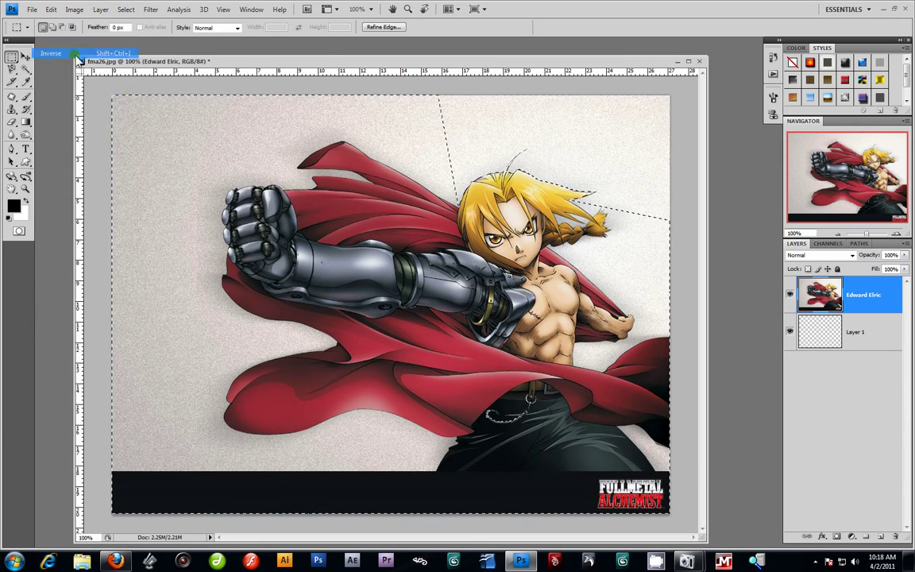
# Delete the selected background above the hair from the Edward Elric layer and deselect the area
pyautogui.press('Delete')
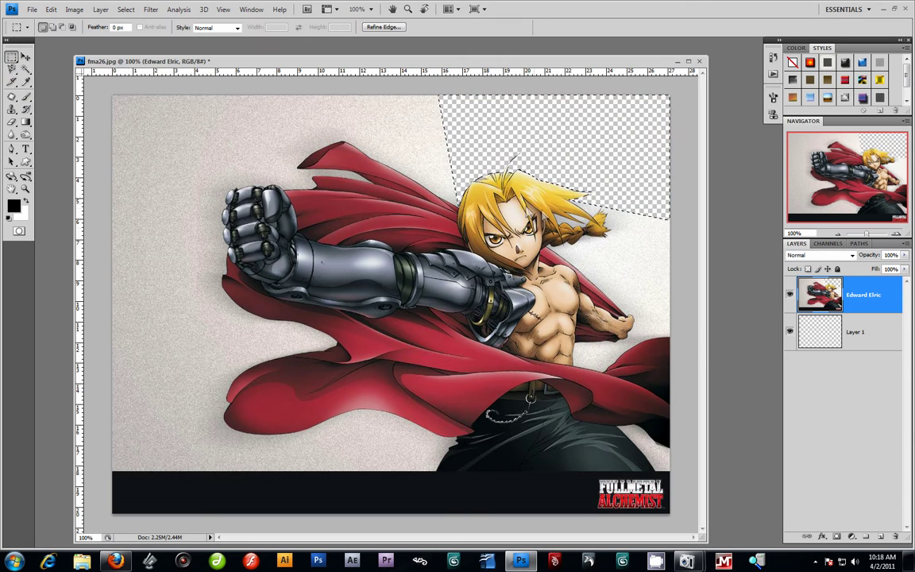
pyautogui.click(592, 211)
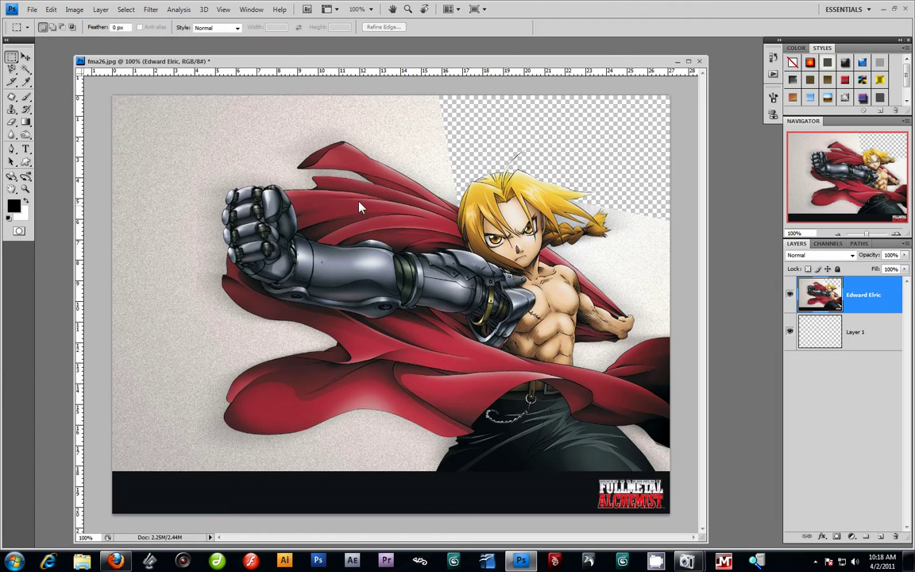
# Open fullmetal1.psd from the "Lesson 2 - Paths.distort layer styles" folder
pyautogui.click(31, 9)
pyautogui.click(30, 30)
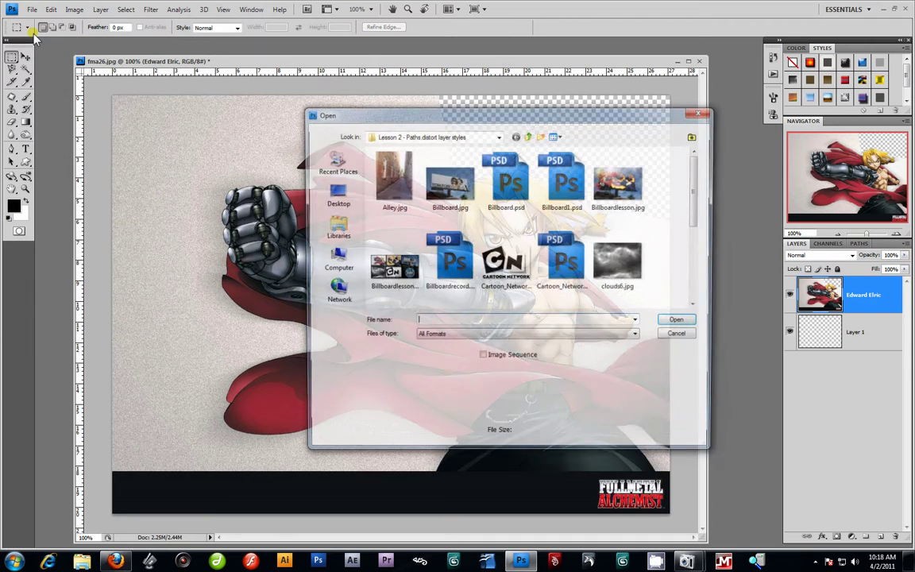
pyautogui.moveTo(698, 198); pyautogui.dragTo(700, 240)
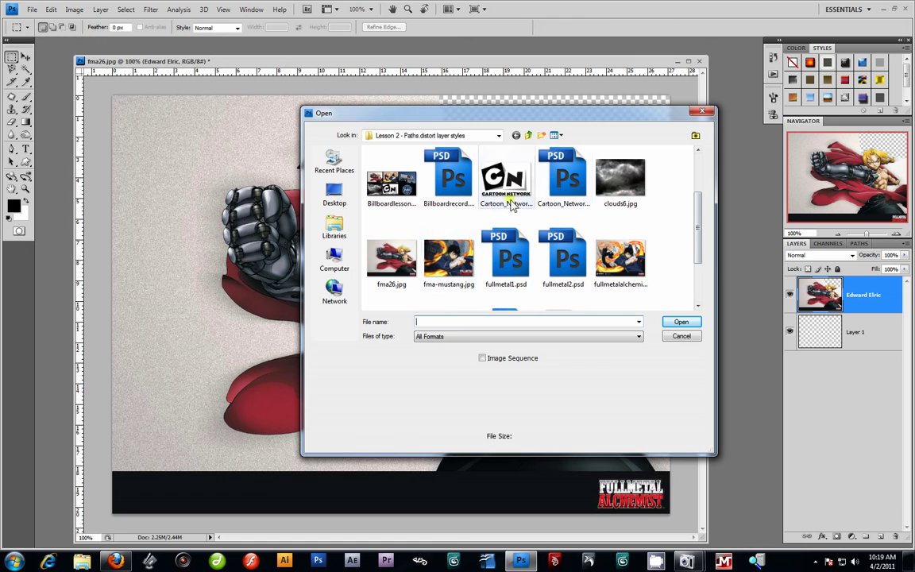
pyautogui.moveTo(698, 230)
pyautogui.mouseDown()
pyautogui.moveTo(705, 244)
pyautogui.moveTo(703, 205)
pyautogui.moveTo(705, 277)
pyautogui.moveTo(708, 231)
pyautogui.mouseUp()
pyautogui.click(507, 258)
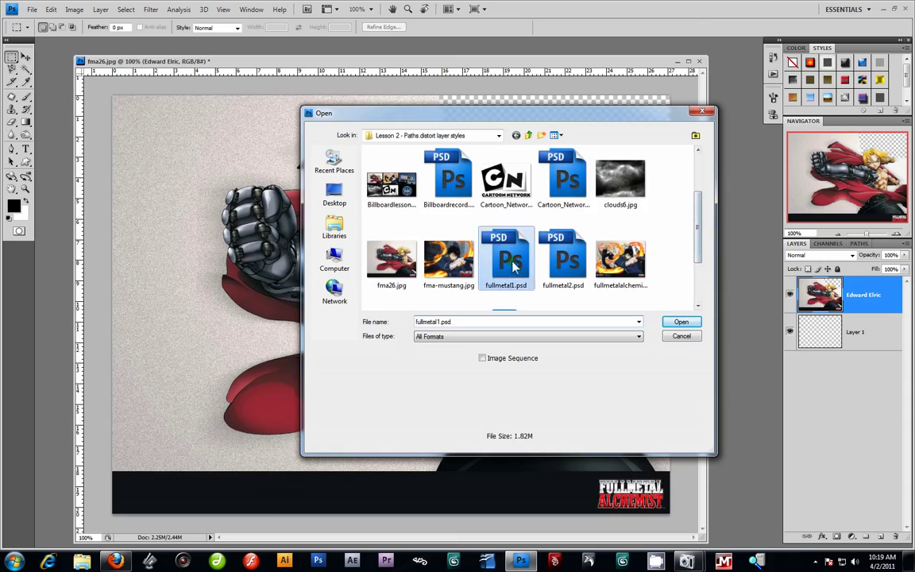
pyautogui.click(691, 326)
# Close the fma26.jpg document and reposition the fullmetal1.psd window in the workspace
pyautogui.moveTo(470, 60); pyautogui.dragTo(526, 105)
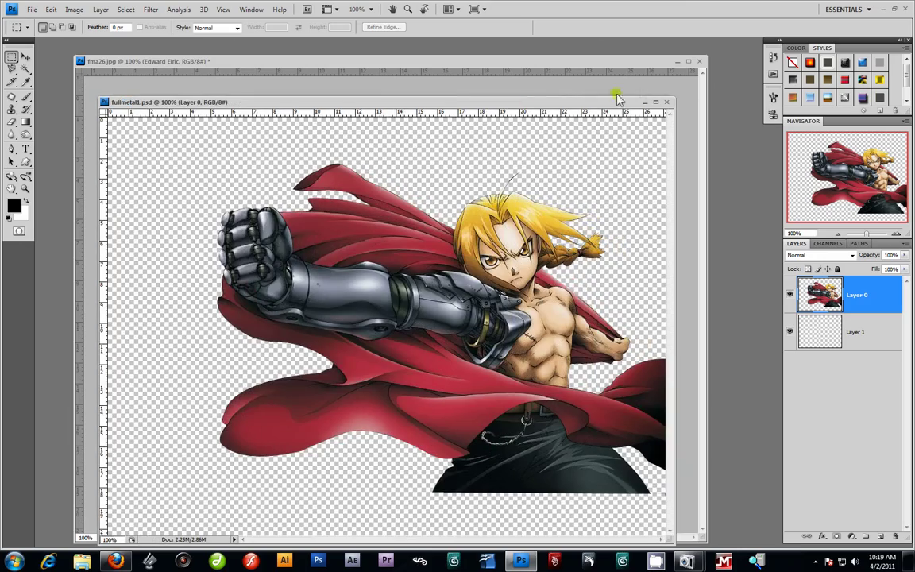
pyautogui.click(701, 62)
pyautogui.click(459, 210)
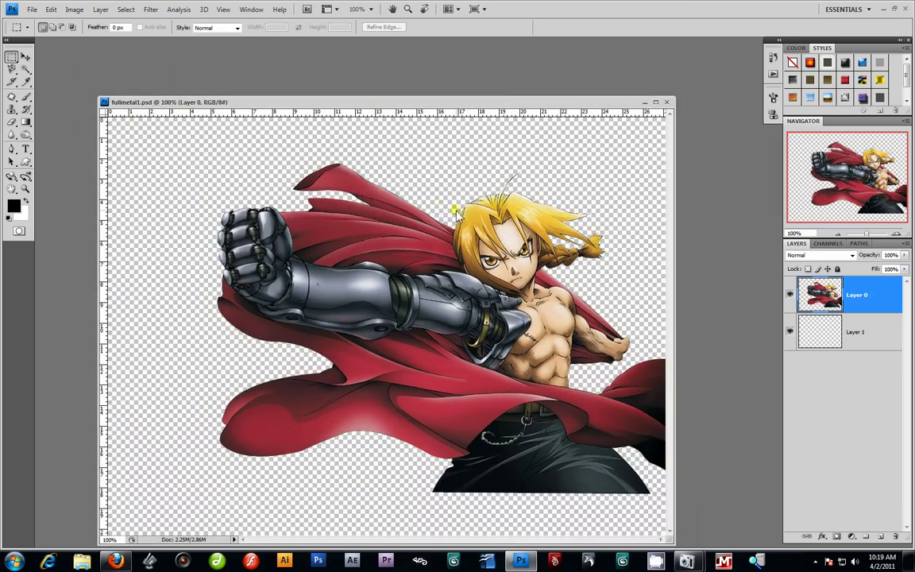
pyautogui.moveTo(509, 101); pyautogui.dragTo(514, 67)
# Move the cut-out character a short distance across the transparent canvas and back to its original position
pyautogui.click(25, 57)
pyautogui.moveTo(513, 271); pyautogui.dragTo(507, 296)
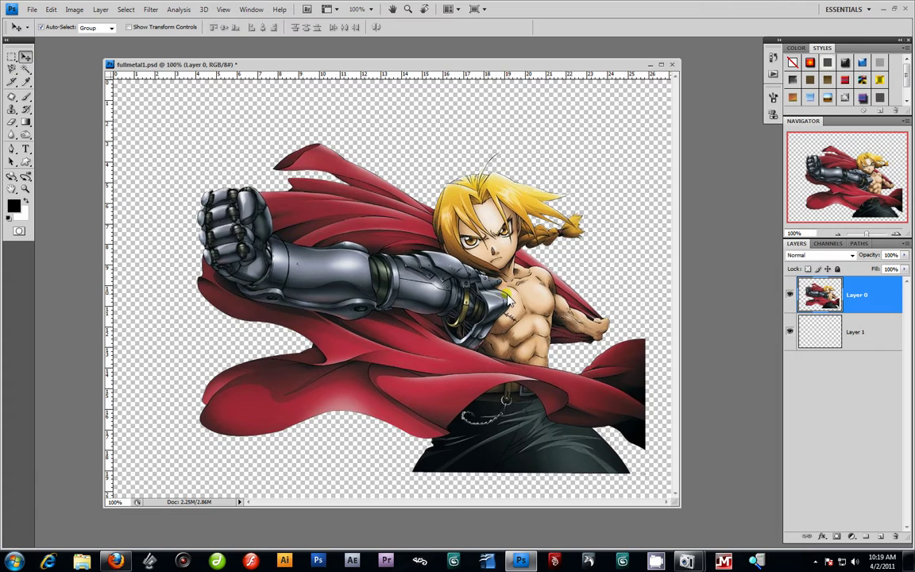
pyautogui.moveTo(456, 262); pyautogui.dragTo(479, 246)
# Set the foreground color to yellow and fill Layer 1 behind the character with a red-to-orange gradient running diagonally from upper-left to lower-right
pyautogui.keyDown('shift'); pyautogui.click(877, 338); pyautogui.keyUp('shift')
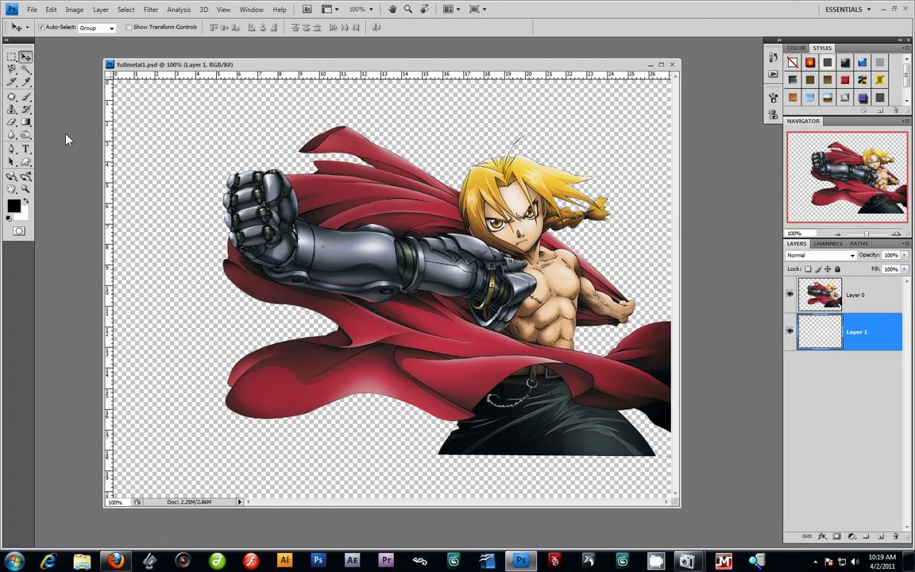
pyautogui.click(16, 206)
pyautogui.moveTo(342, 482); pyautogui.dragTo(457, 401)
pyautogui.click(530, 413)
pyautogui.press('v')
pyautogui.click(25, 121)
pyautogui.moveTo(162, 96); pyautogui.dragTo(668, 474)
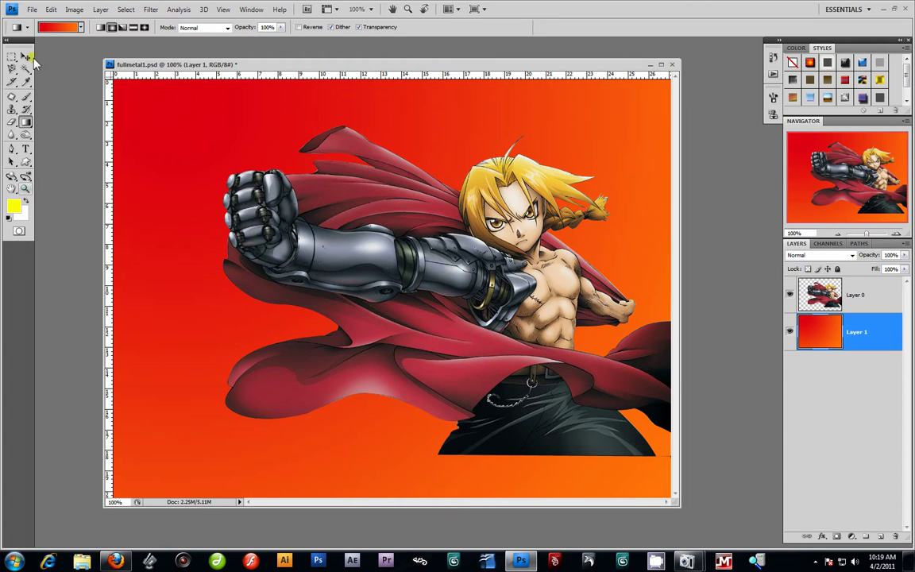
# Refill Layer 1 with a diagonal yellow-to-white foreground-to-background gradient and move the character down to the canvas's lower edge
pyautogui.click(58, 27)
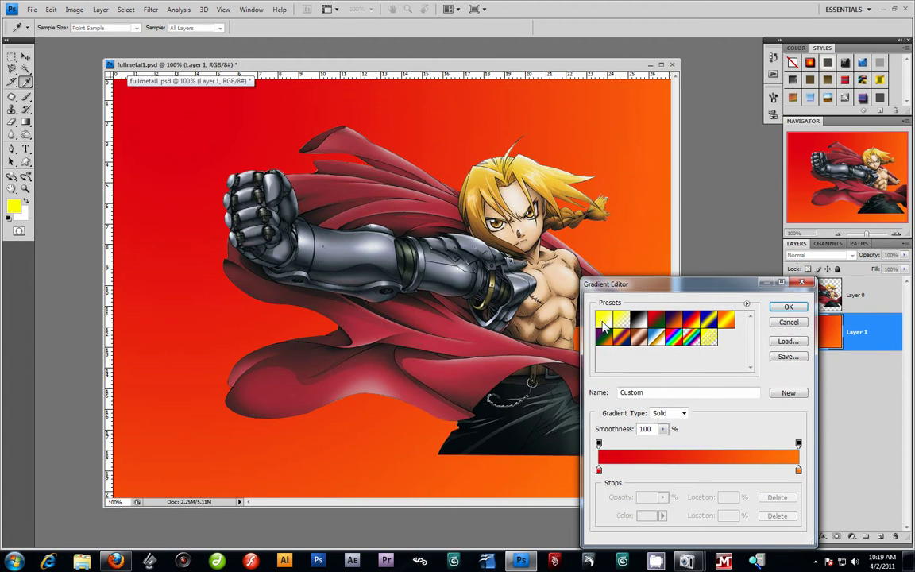
pyautogui.click(603, 320)
pyautogui.click(788, 306)
pyautogui.moveTo(139, 117); pyautogui.dragTo(587, 459)
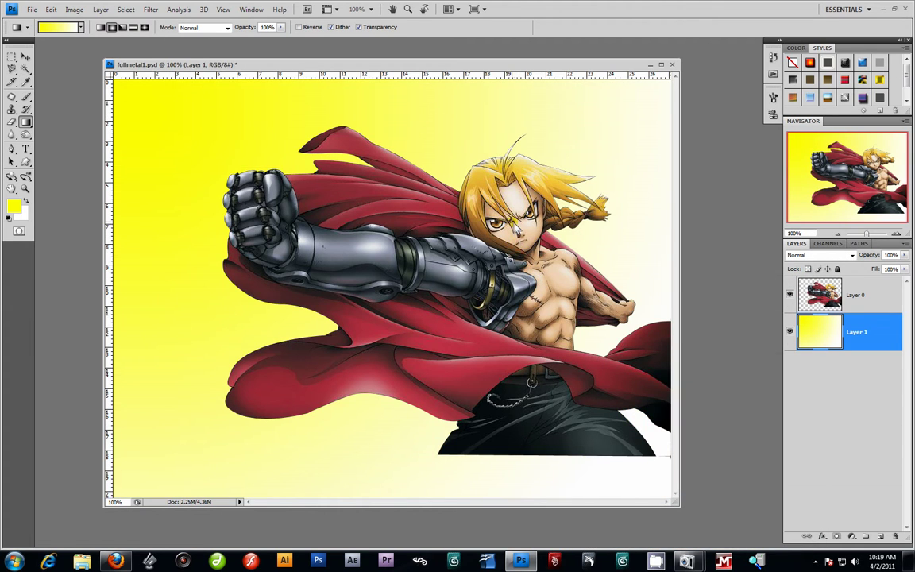
pyautogui.click(25, 57)
pyautogui.moveTo(420, 289); pyautogui.dragTo(420, 335)
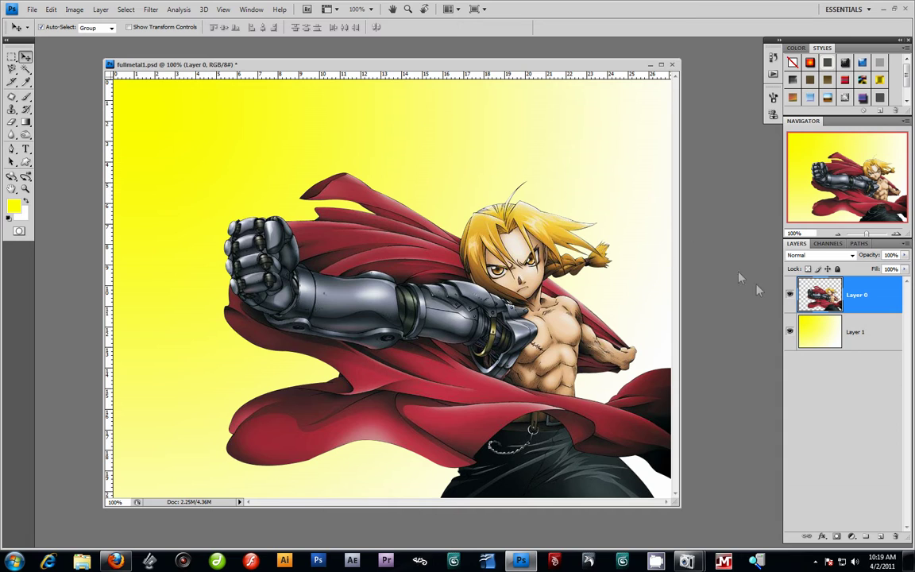
# Activate the Brush tool with a streaky 675 px brush tip and swap the foreground color to white
pyautogui.click(26, 96)
pyautogui.click(73, 28)
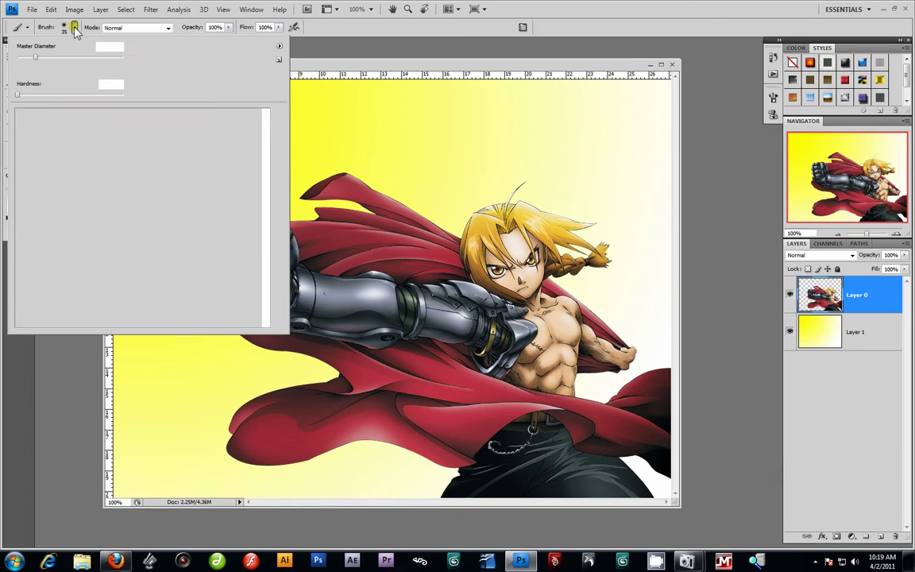
pyautogui.moveTo(264, 126)
pyautogui.mouseDown()
pyautogui.moveTo(256, 265)
pyautogui.moveTo(267, 250)
pyautogui.moveTo(268, 306)
pyautogui.mouseUp()
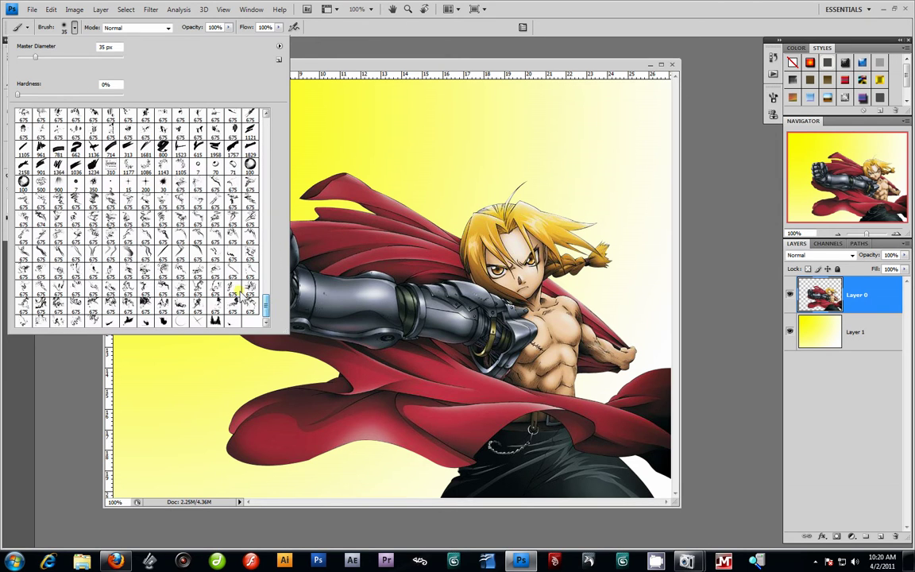
pyautogui.click(197, 254)
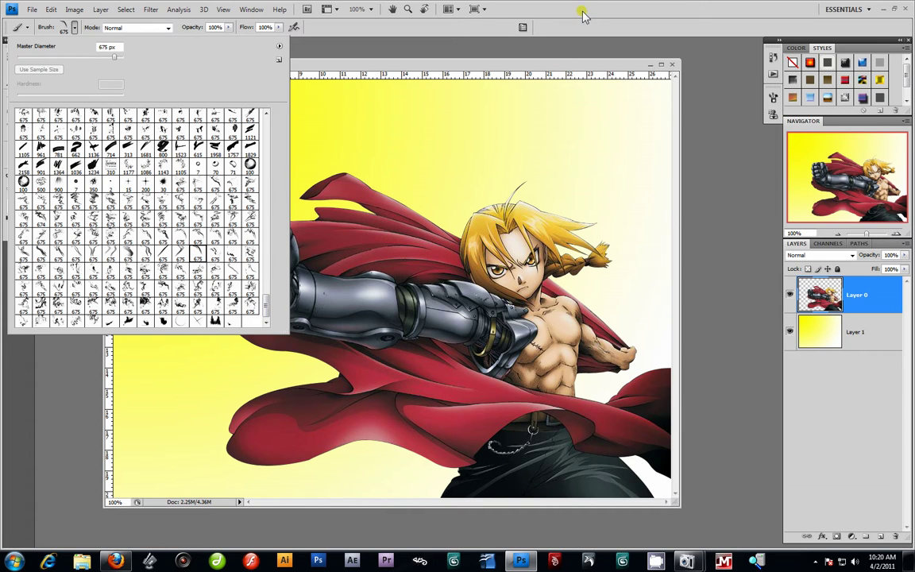
pyautogui.click(266, 143)
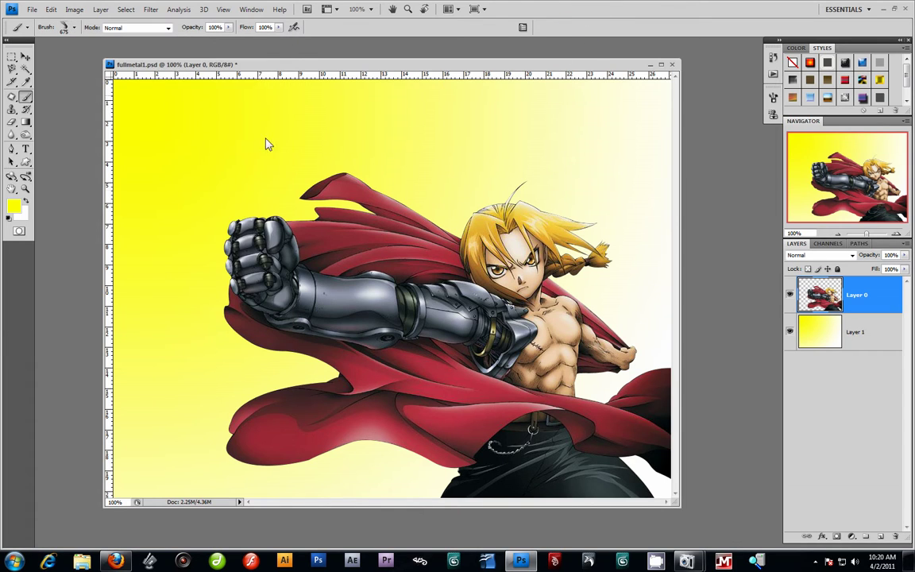
pyautogui.click(24, 200)
# Try white test stamps of the 675 px brush over the character on Layer 0 and undo them
pyautogui.click(528, 296)
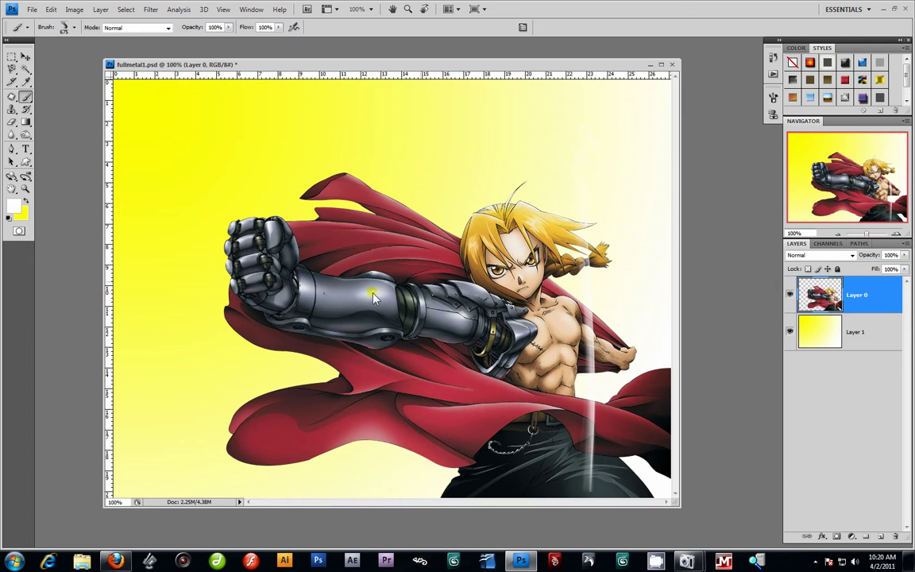
pyautogui.hotkey('ctrl', 'z')
pyautogui.click(253, 310)
pyautogui.hotkey('ctrl', 'z')
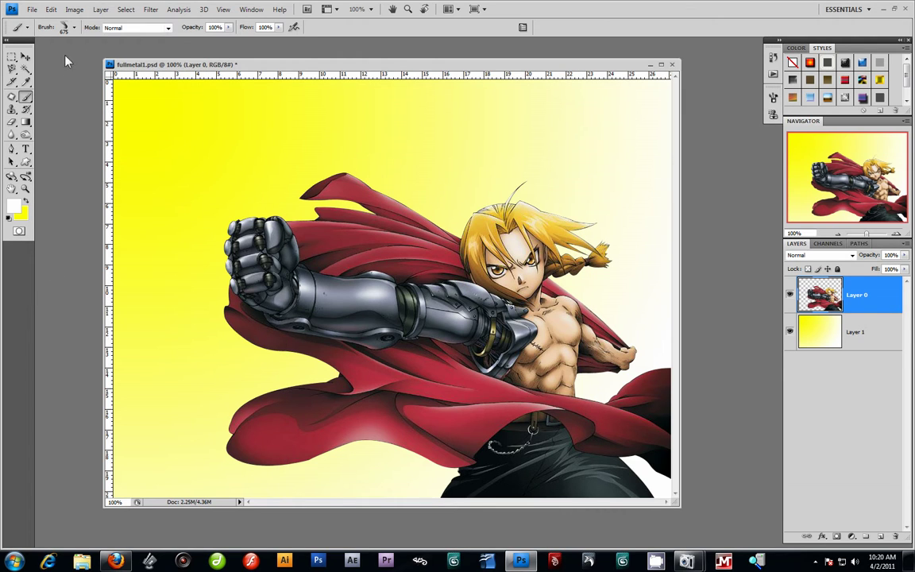
# Choose the 500 px burst-shaped brush tip, reduce it to 300 px, and add a new layer above Layer 0
pyautogui.click(73, 27)
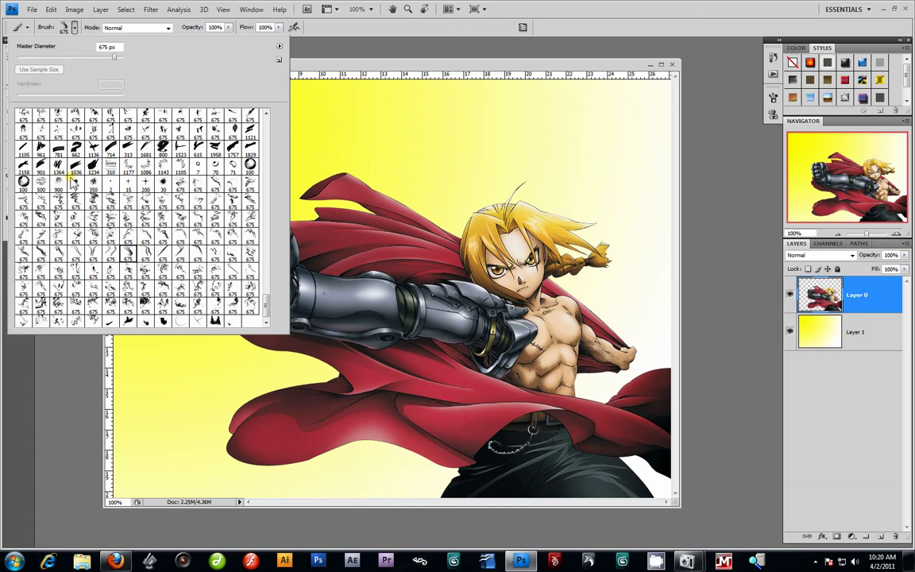
pyautogui.click(163, 182)
pyautogui.click(357, 67)
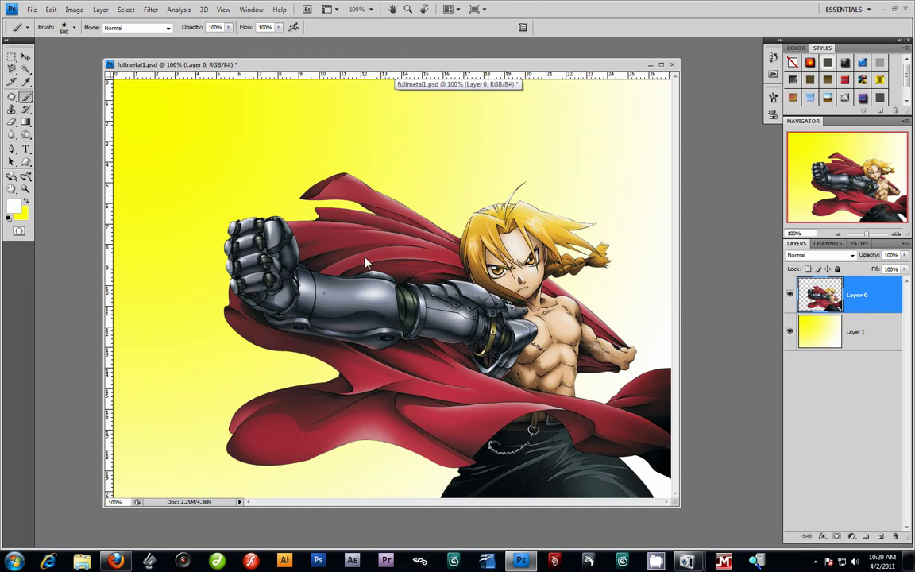
pyautogui.click(880, 538)
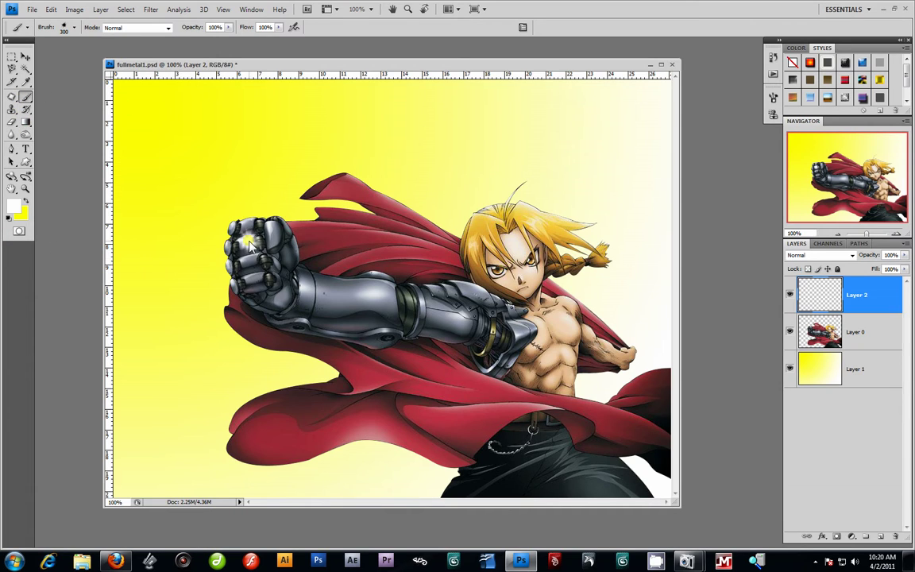
# Turn off Shape Dynamics and Scattering for the brush and stamp a white burst beside the fist on Layer 2
pyautogui.click(251, 9)
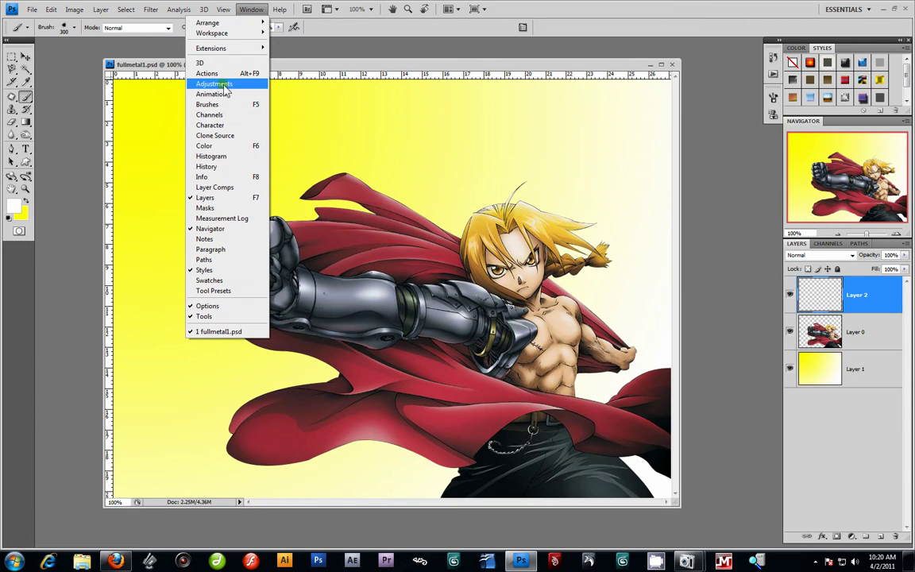
pyautogui.click(208, 104)
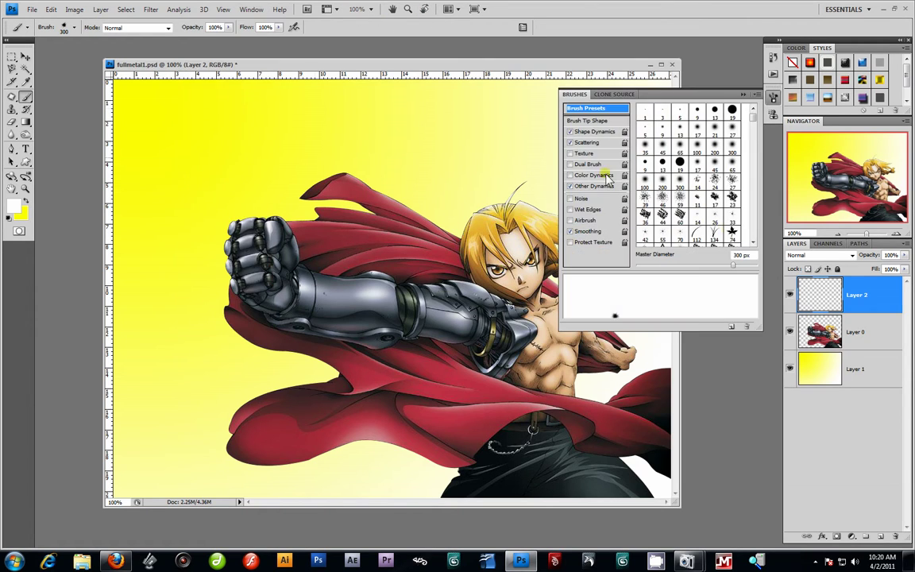
pyautogui.click(570, 143)
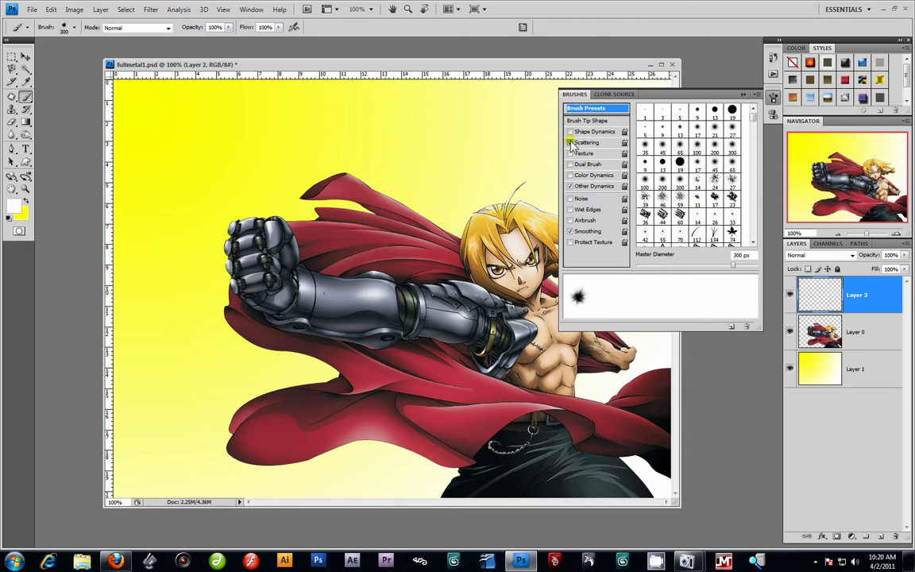
pyautogui.click(696, 87)
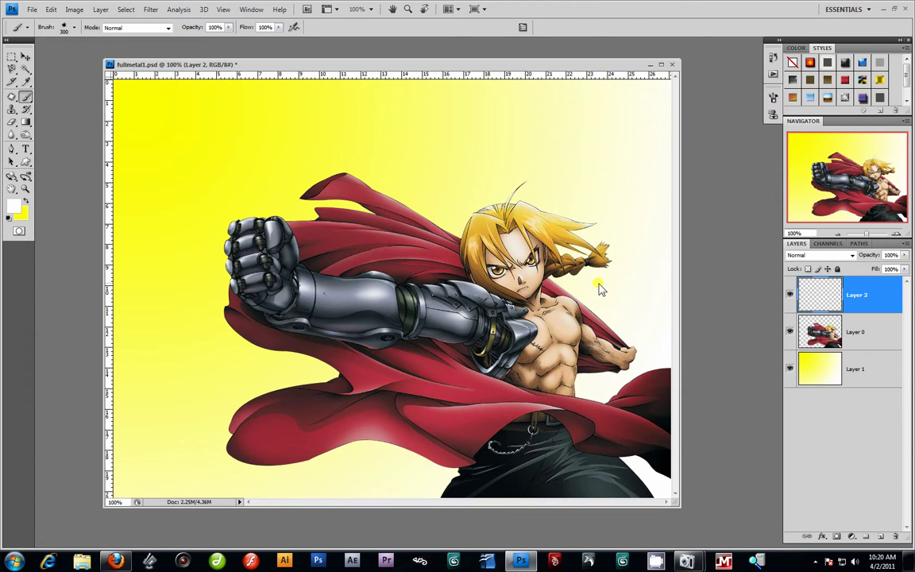
pyautogui.click(866, 305)
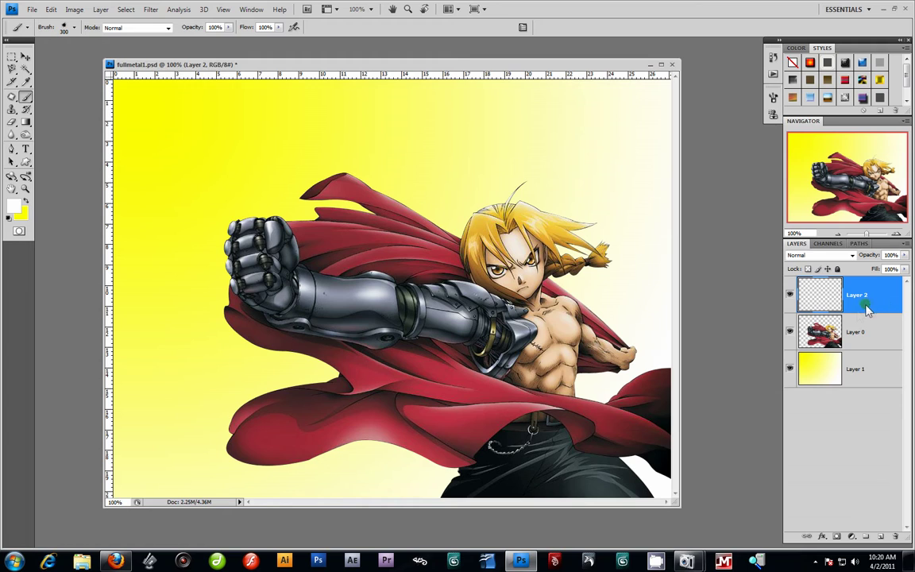
pyautogui.click(219, 206)
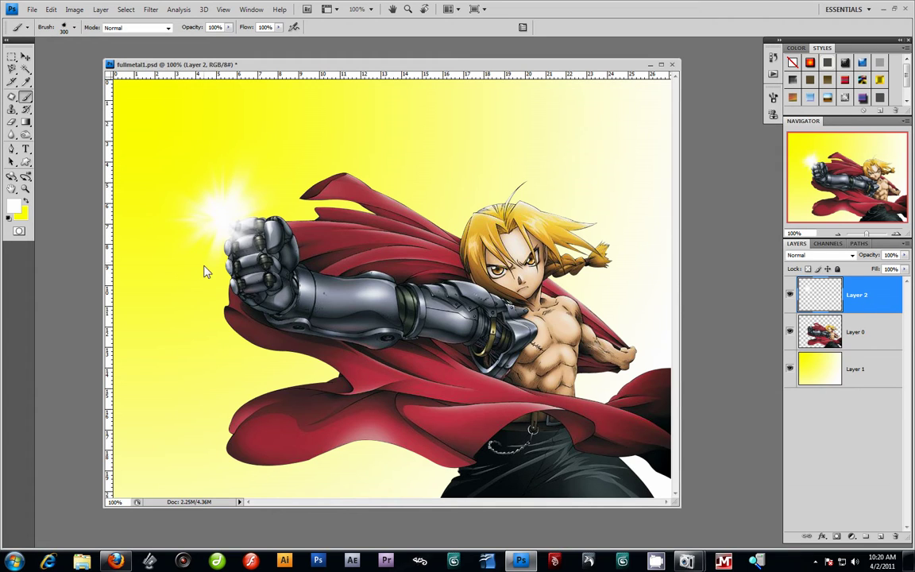
# Add a new layer directly above Layer 1 and stamp a white burst behind the cape, beside the character's head
pyautogui.click(854, 333)
pyautogui.click(860, 371)
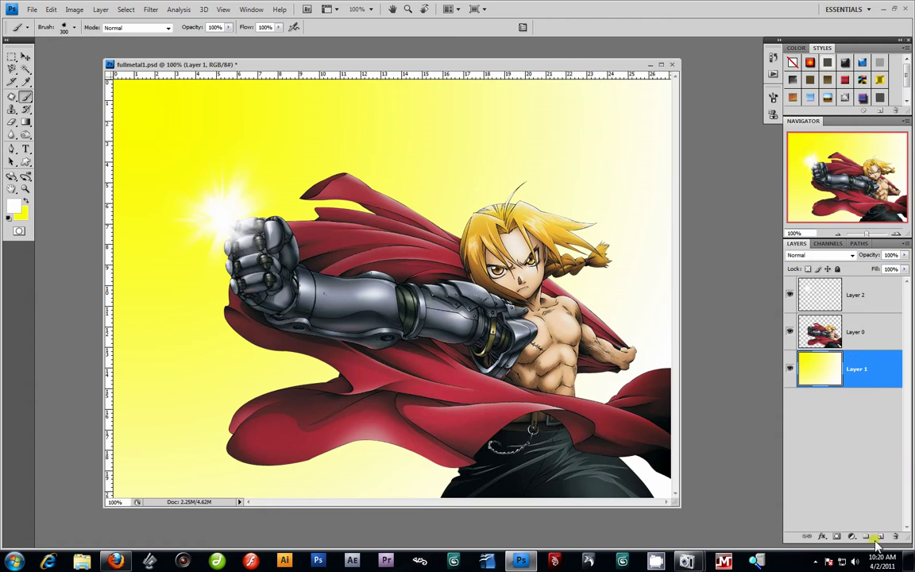
pyautogui.hotkey('ctrl', 'shift', 'alt', 'n')
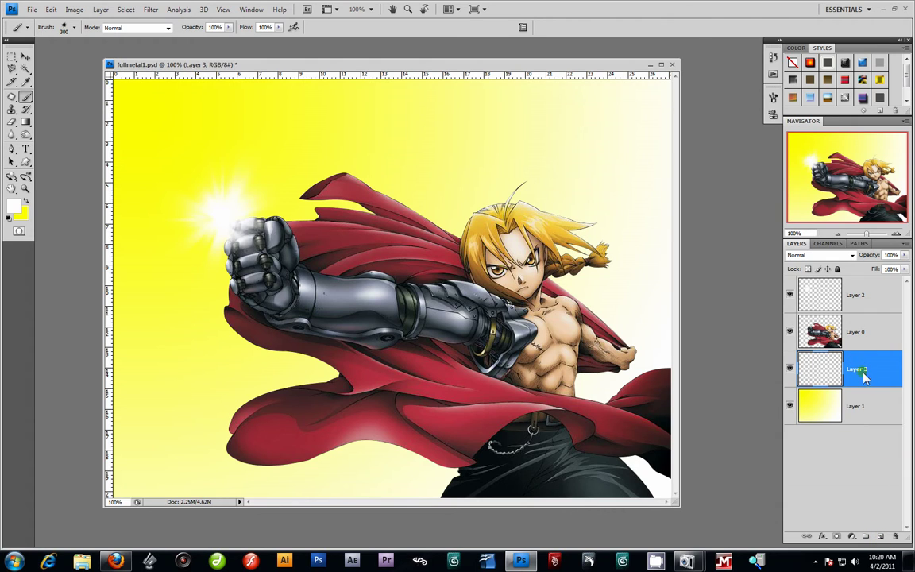
pyautogui.click(435, 198)
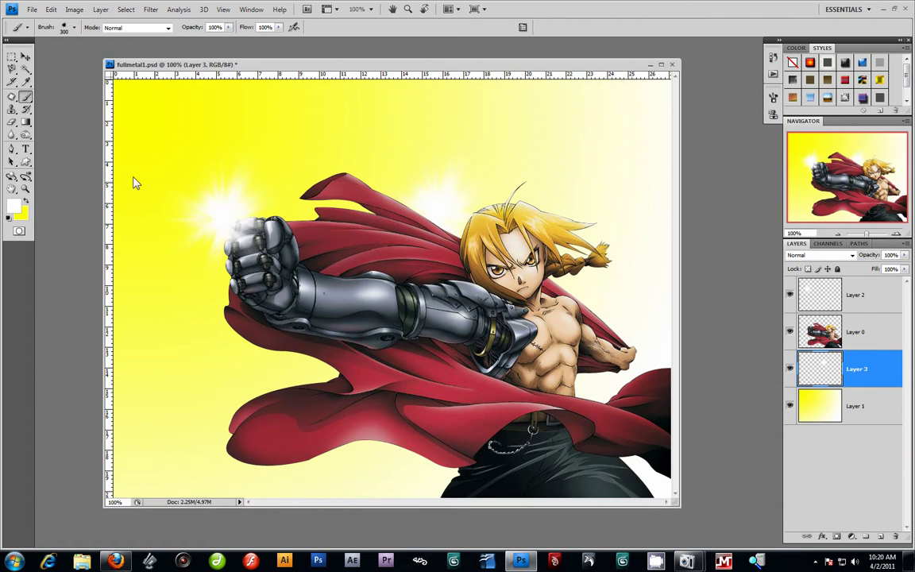
# Set the foreground color to turquoise and stamp several bursts around the character's head on Layer 3
pyautogui.click(14, 205)
pyautogui.click(428, 497)
pyautogui.click(385, 445)
pyautogui.click(527, 408)
pyautogui.click(464, 184)
pyautogui.click(512, 181)
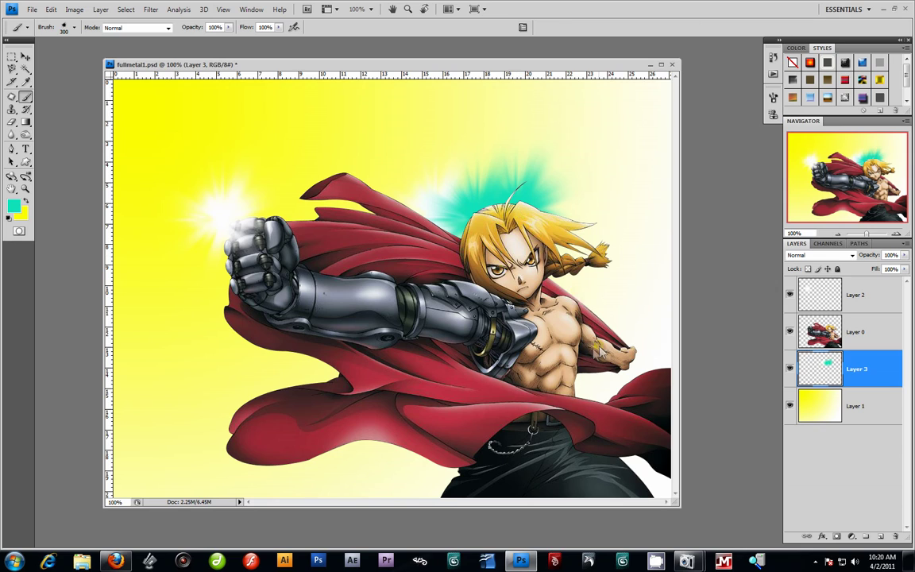
pyautogui.click(559, 246)
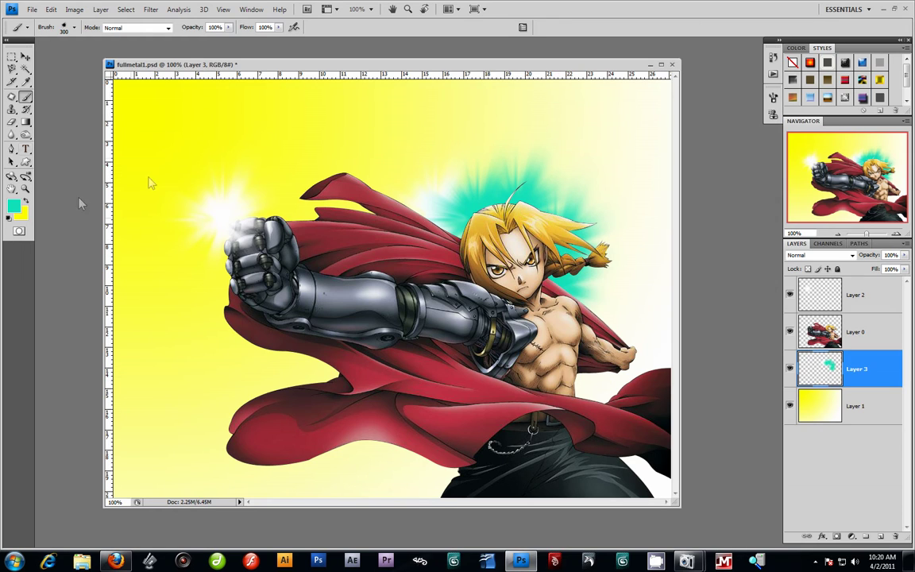
# Stamp a turquoise burst over the cape on Layer 2, and try another near the character's bare hand, undoing that one
pyautogui.click(850, 296)
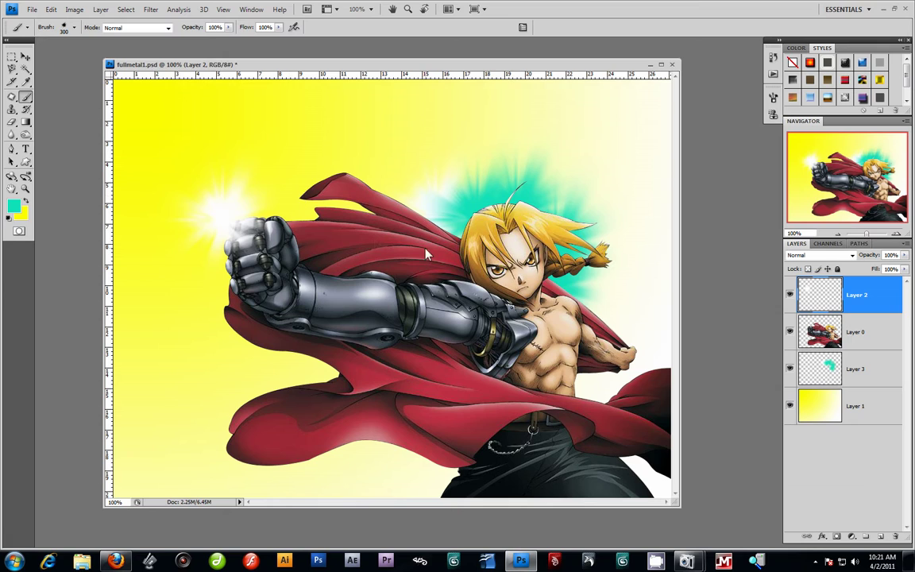
pyautogui.click(426, 251)
pyautogui.click(626, 357)
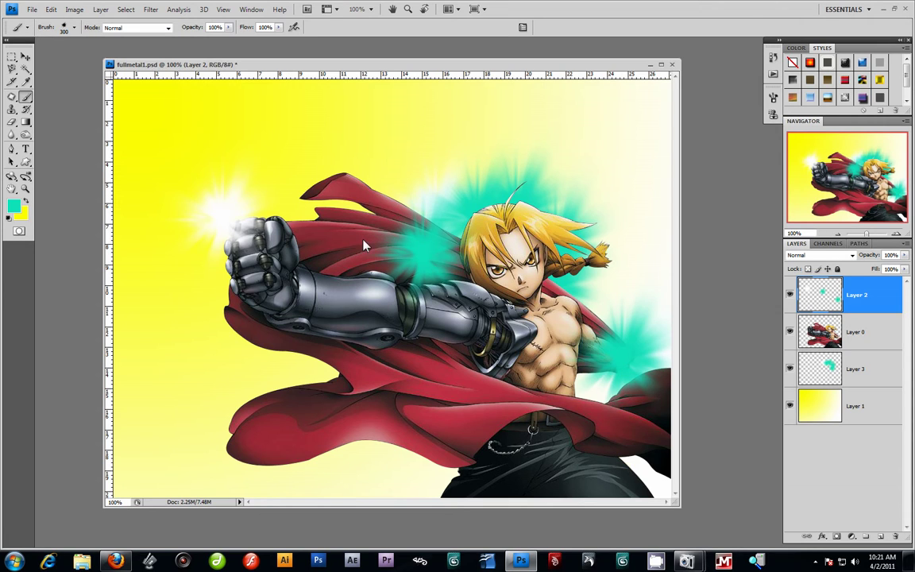
pyautogui.hotkey('ctrl', 'z')
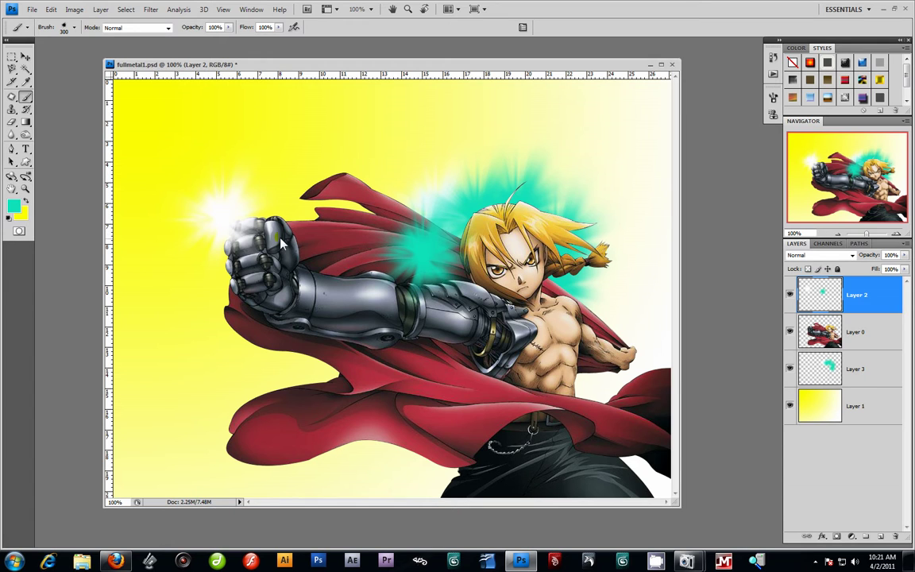
# Hide Layer 2, Layer 3 and Layer 1 so only the character on Layer 0 is displayed
pyautogui.click(790, 295)
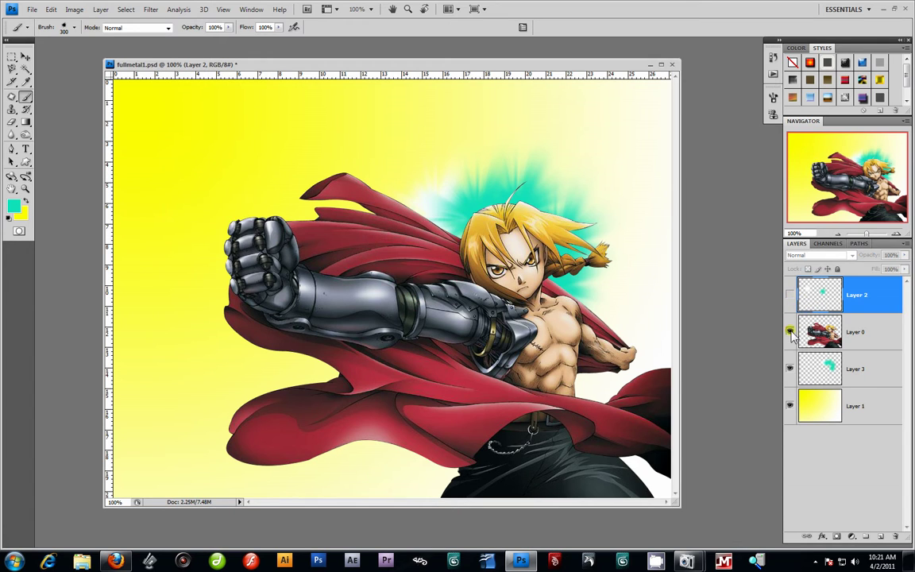
pyautogui.click(790, 331)
pyautogui.click(790, 369)
pyautogui.click(790, 331)
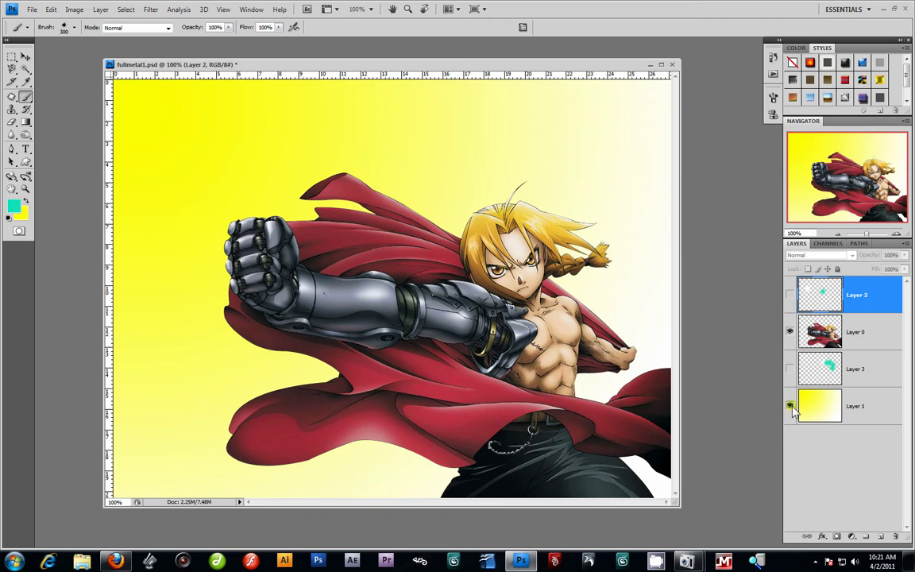
pyautogui.click(790, 406)
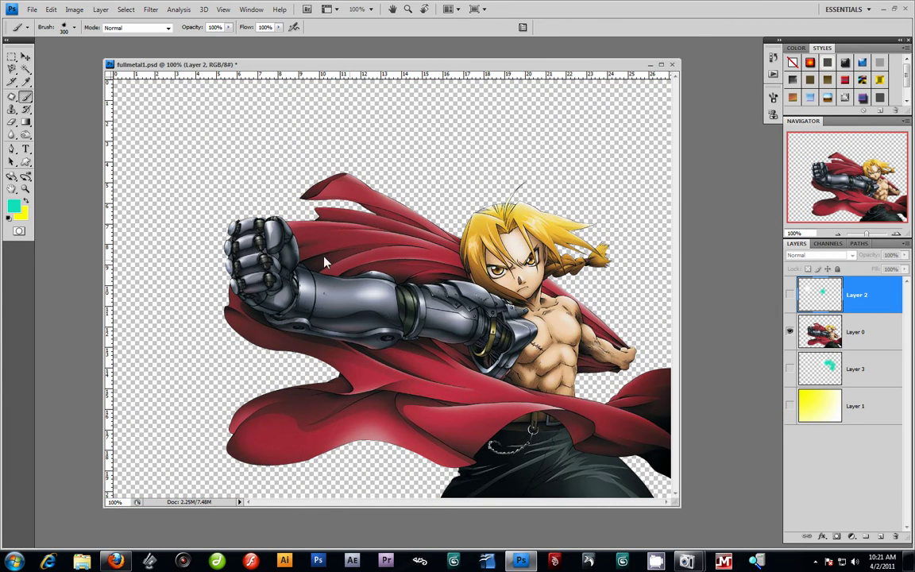
# With the Move tool active, reposition the fullmetal1.psd window slightly and hide Layer 0
pyautogui.click(24, 58)
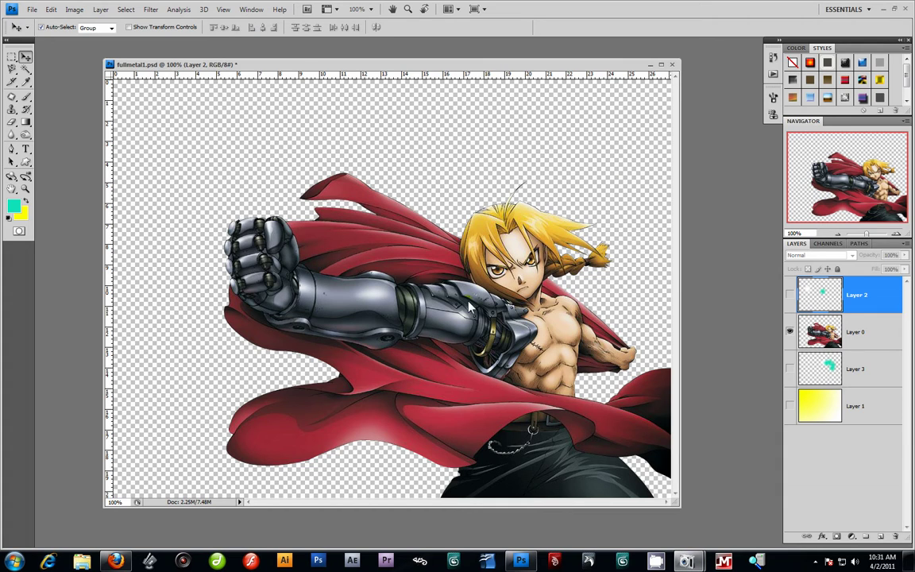
pyautogui.click(400, 189)
pyautogui.moveTo(236, 65); pyautogui.dragTo(247, 63)
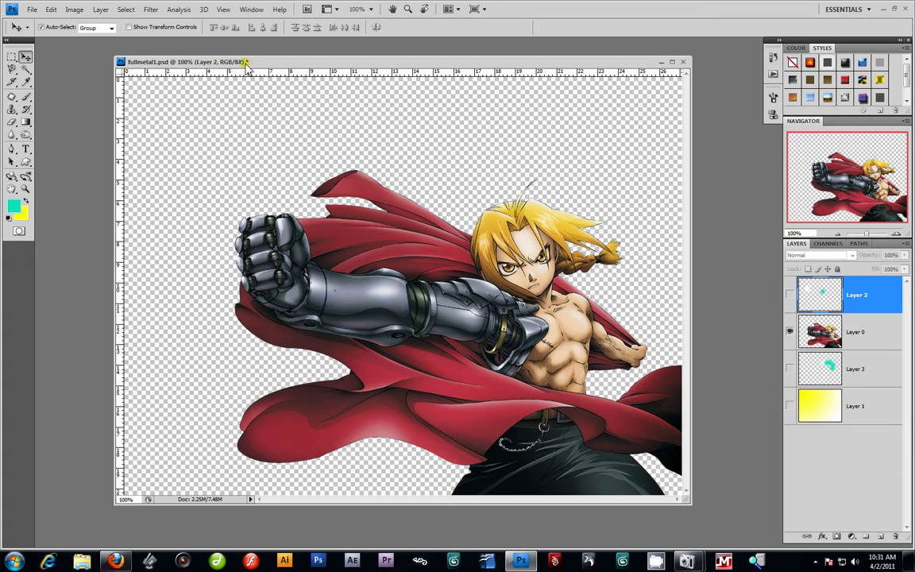
pyautogui.click(791, 333)
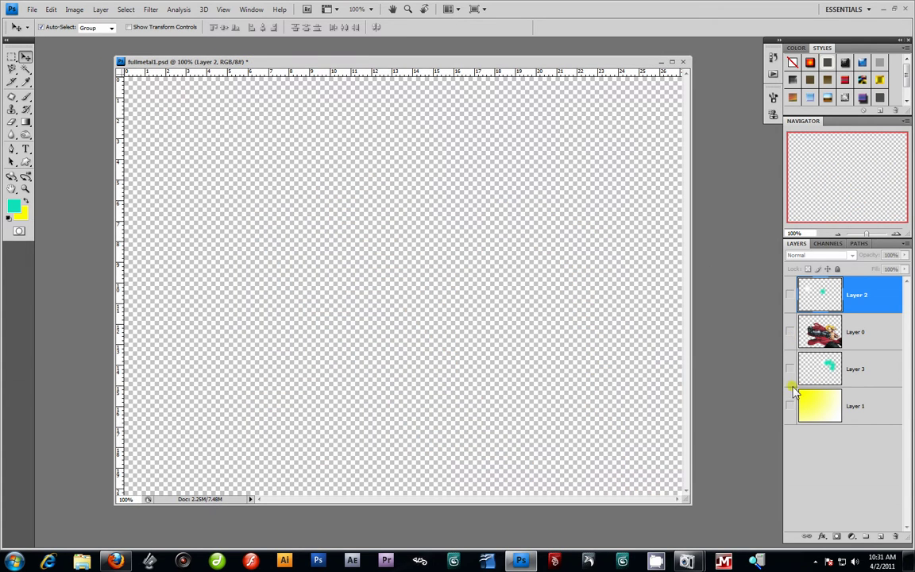
# Open fullmetalalchemist22zh2.jpg from the "Lesson 2 - Paths.distort layer styles" folder
pyautogui.click(32, 9)
pyautogui.click(29, 34)
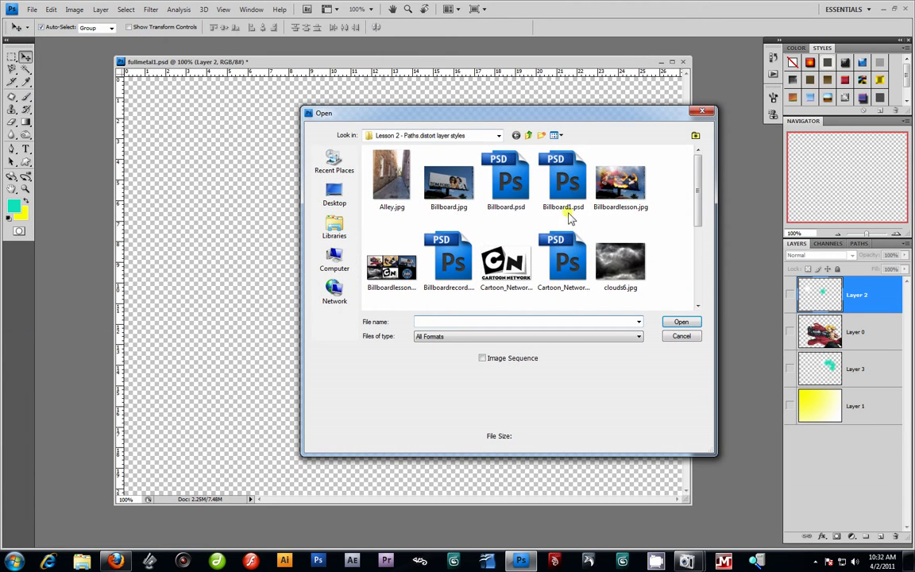
pyautogui.moveTo(696, 191); pyautogui.dragTo(696, 249)
pyautogui.click(620, 218)
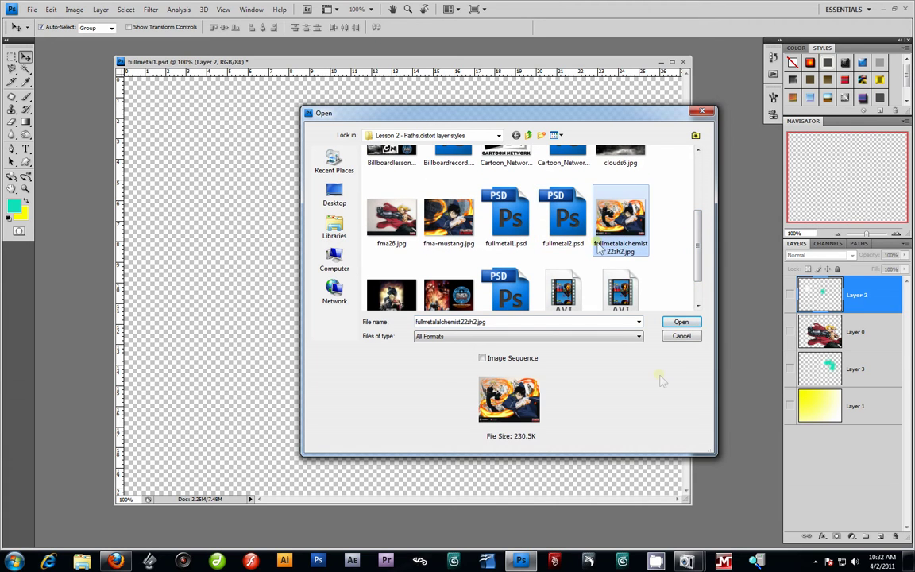
pyautogui.click(680, 324)
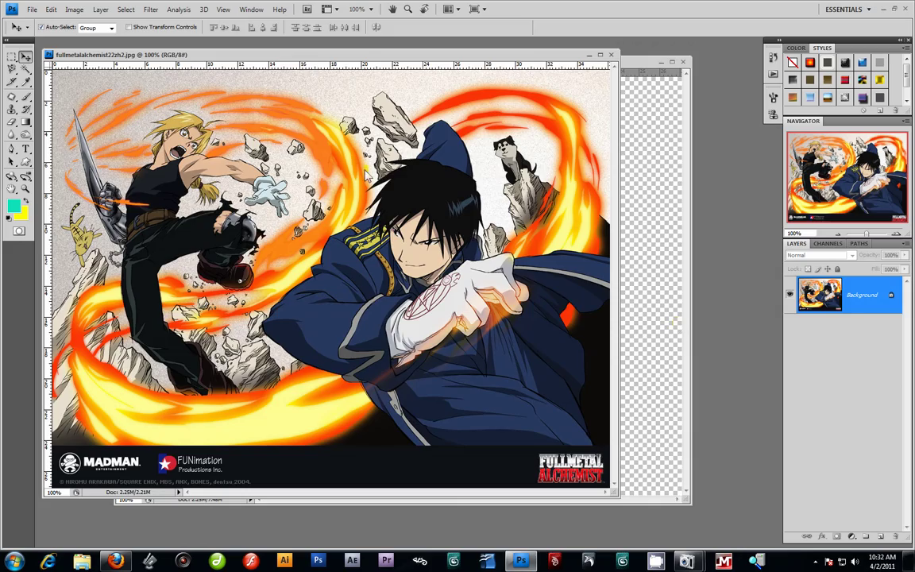
# Copy the fullmetalalchemist22zh2.jpg image into fullmetal1.psd as a new layer, and scale it to less than half its size
pyautogui.moveTo(326, 58); pyautogui.dragTo(578, 126)
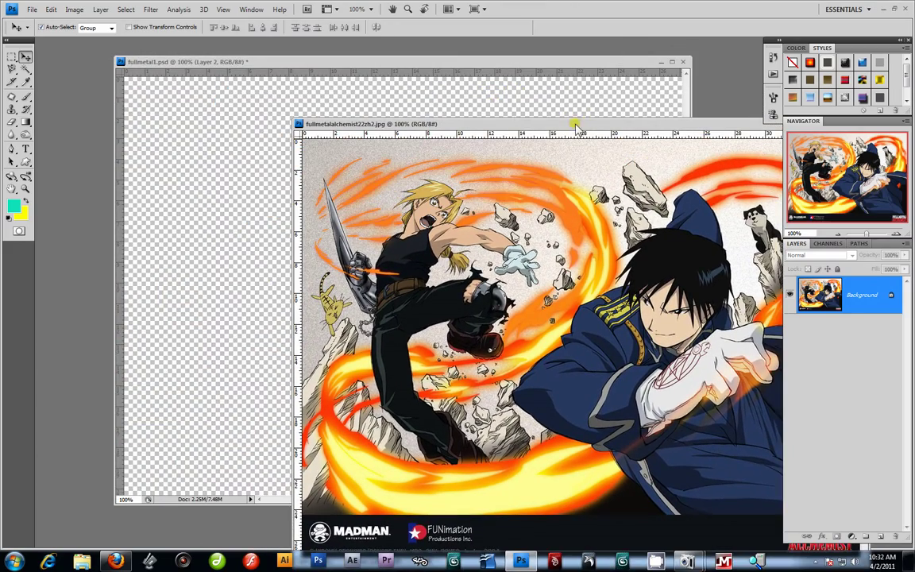
pyautogui.moveTo(499, 208); pyautogui.dragTo(332, 200)
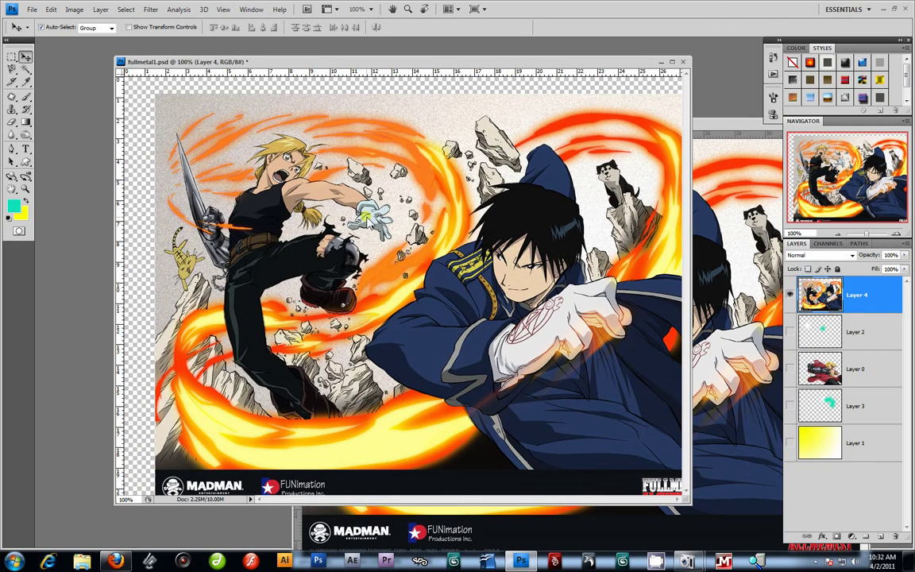
pyautogui.hotkey('ctrl', 't')
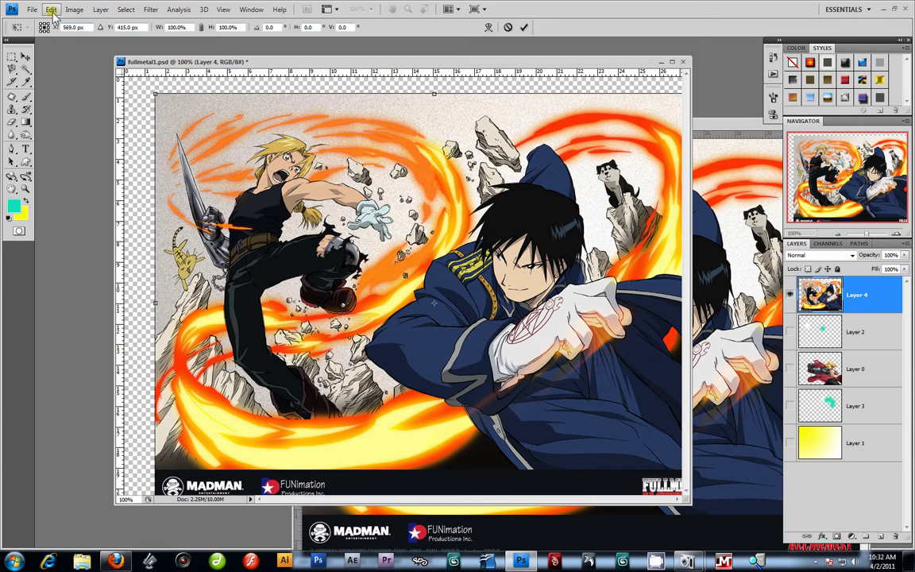
pyautogui.click(50, 9)
pyautogui.click(172, 119)
pyautogui.moveTo(157, 96); pyautogui.dragTo(267, 229)
pyautogui.moveTo(426, 267); pyautogui.dragTo(334, 204)
pyautogui.click(25, 55)
pyautogui.click(421, 209)
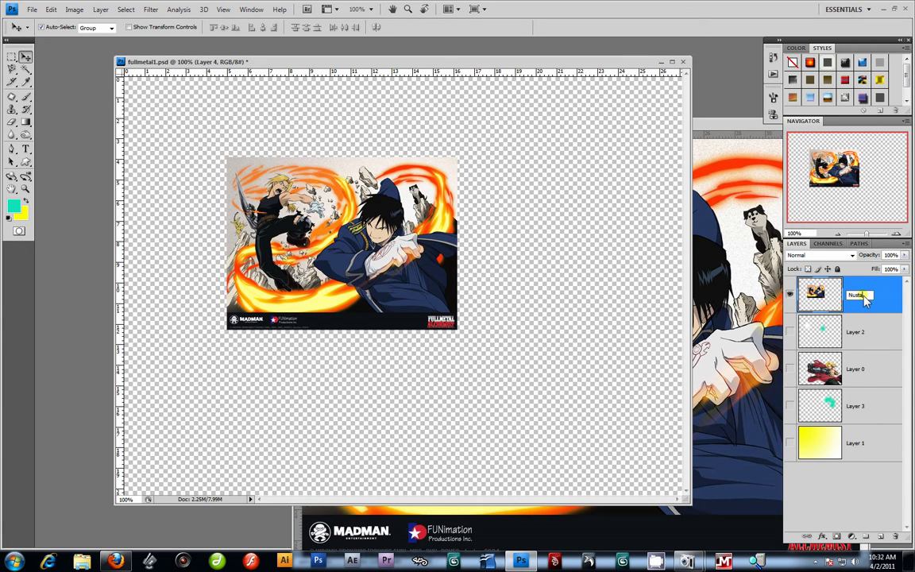
# Rename the scaled picture's layer Col. Mustang and shift the picture slightly toward the middle of the canvas
pyautogui.press('Return')
pyautogui.press('Return')
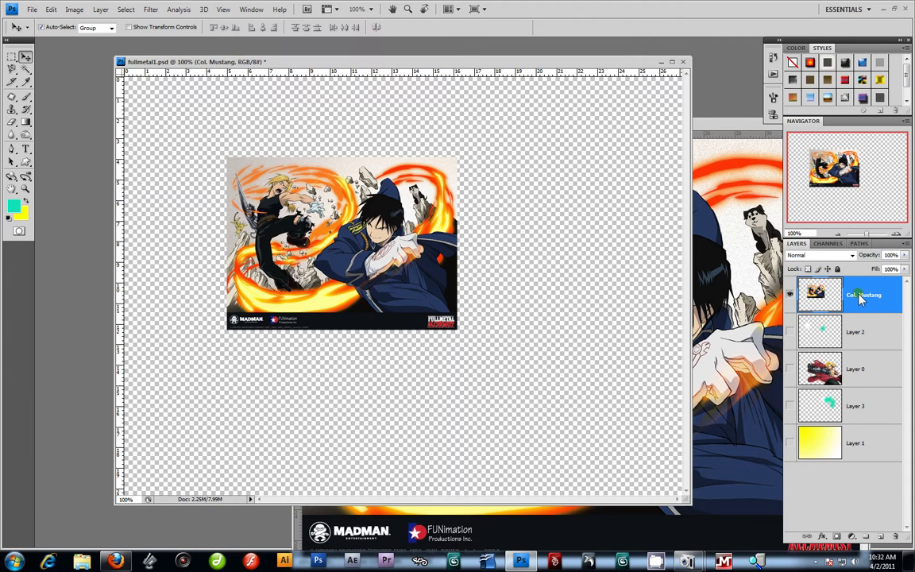
pyautogui.moveTo(310, 167); pyautogui.dragTo(363, 261)
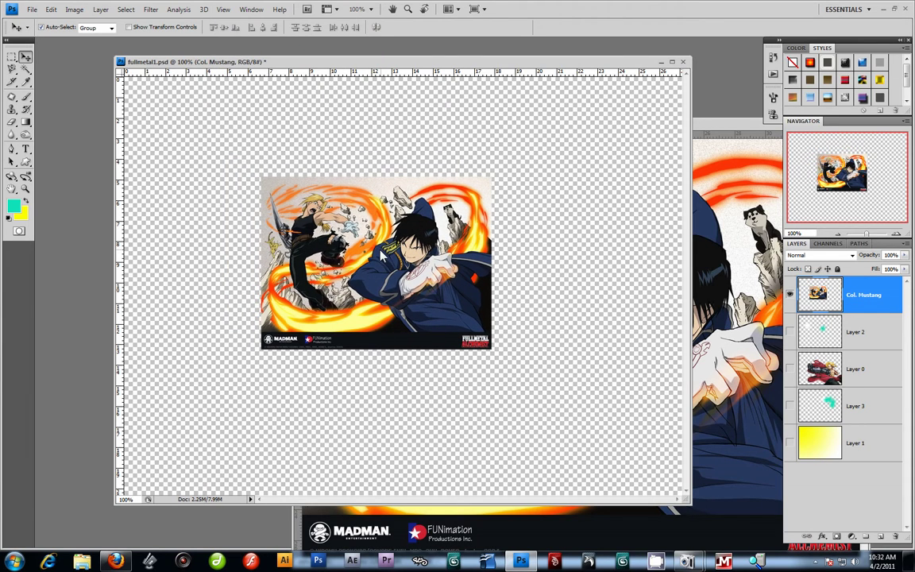
# Distort the Col. Mustang picture by raising its upper-right corner and lowering its lower-right corner, to about 152% height, and apply it
pyautogui.click(51, 8)
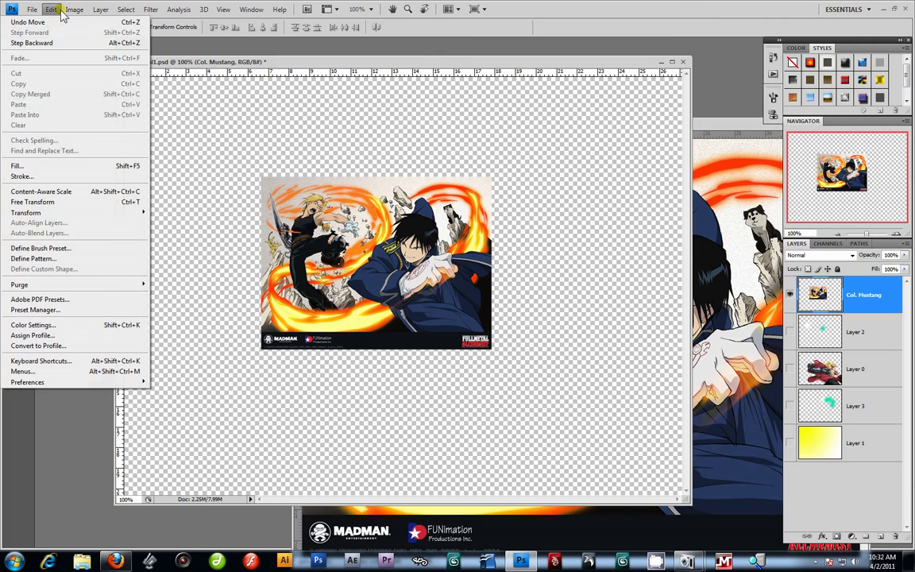
pyautogui.moveTo(85, 215)
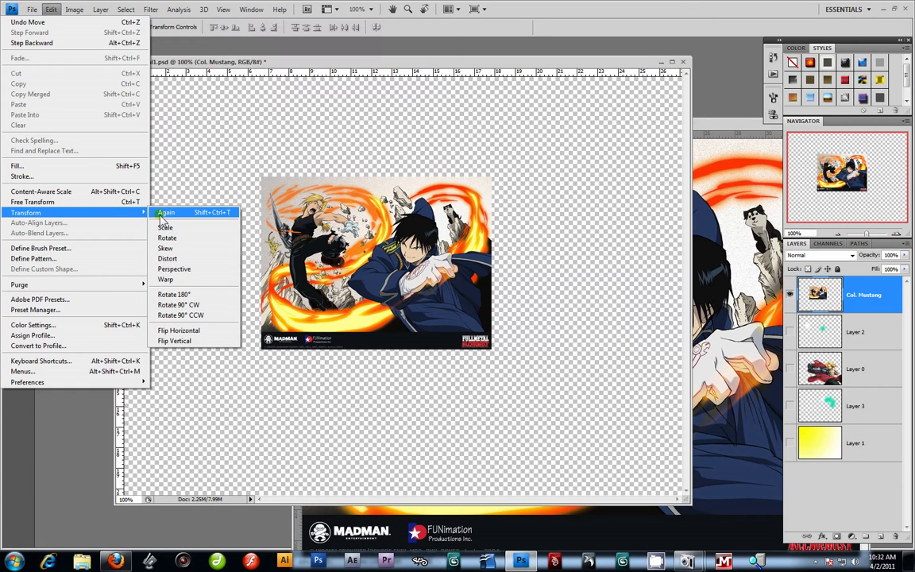
pyautogui.click(180, 260)
pyautogui.moveTo(369, 208); pyautogui.dragTo(340, 194)
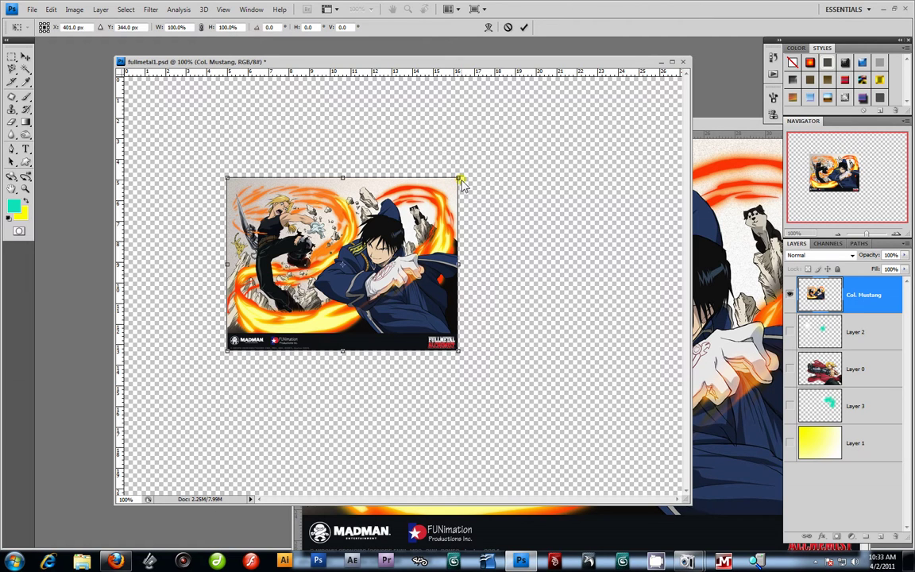
pyautogui.moveTo(459, 180); pyautogui.dragTo(457, 130)
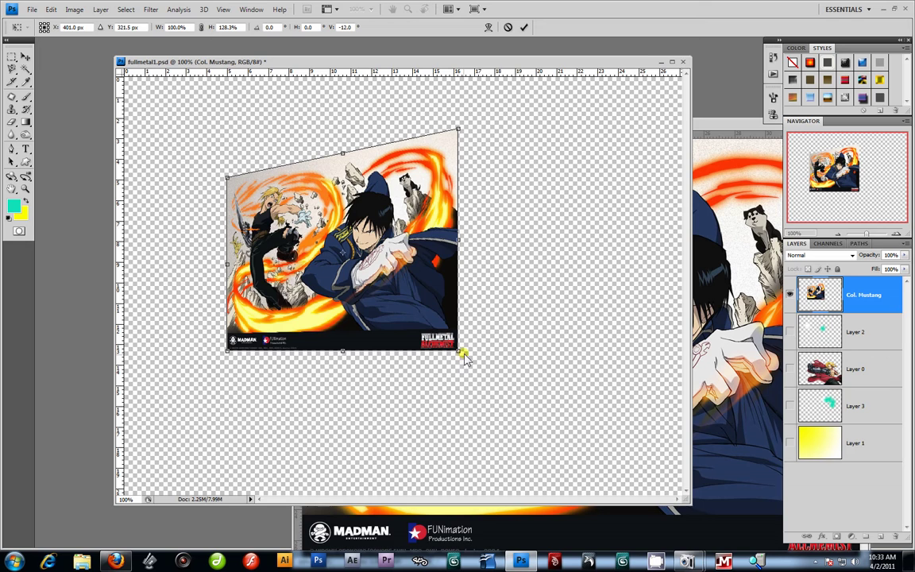
pyautogui.moveTo(458, 352); pyautogui.dragTo(460, 391)
pyautogui.click(26, 57)
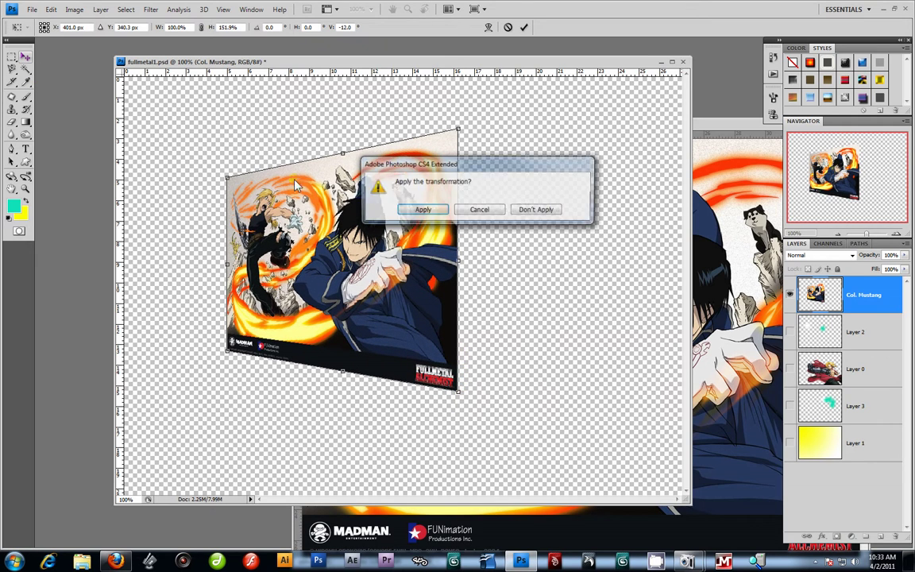
pyautogui.click(406, 211)
# Move the distorted Col. Mustang picture into the upper-right area of the canvas
pyautogui.moveTo(402, 218); pyautogui.dragTo(488, 246)
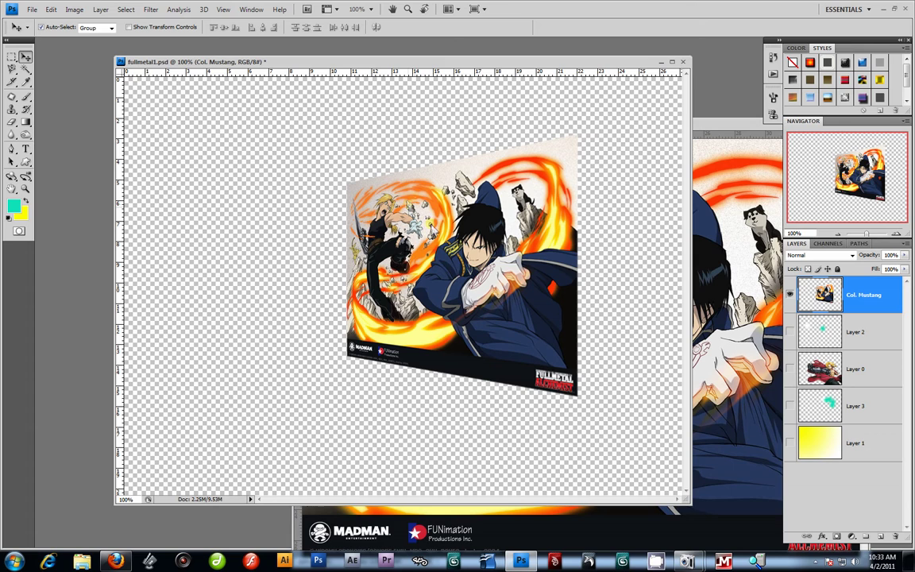
pyautogui.moveTo(528, 266); pyautogui.dragTo(441, 312)
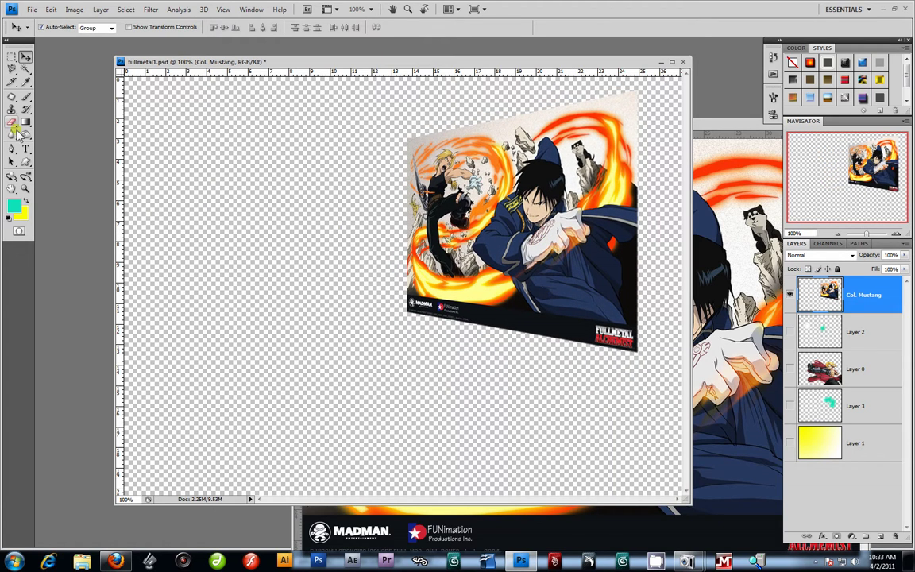
pyautogui.moveTo(487, 206); pyautogui.dragTo(502, 202)
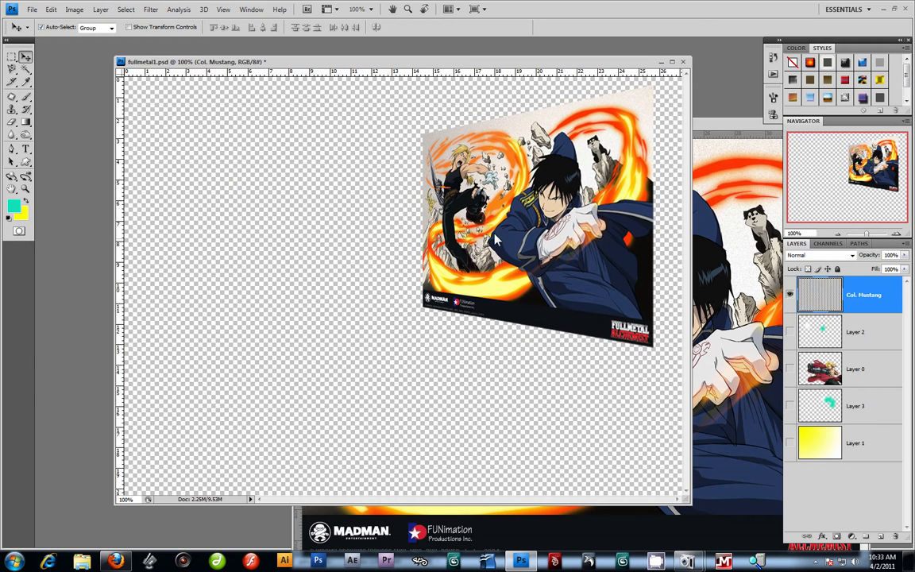
# Set the foreground color to a bright turquoise with 100% saturation and 100% brightness
pyautogui.click(13, 209)
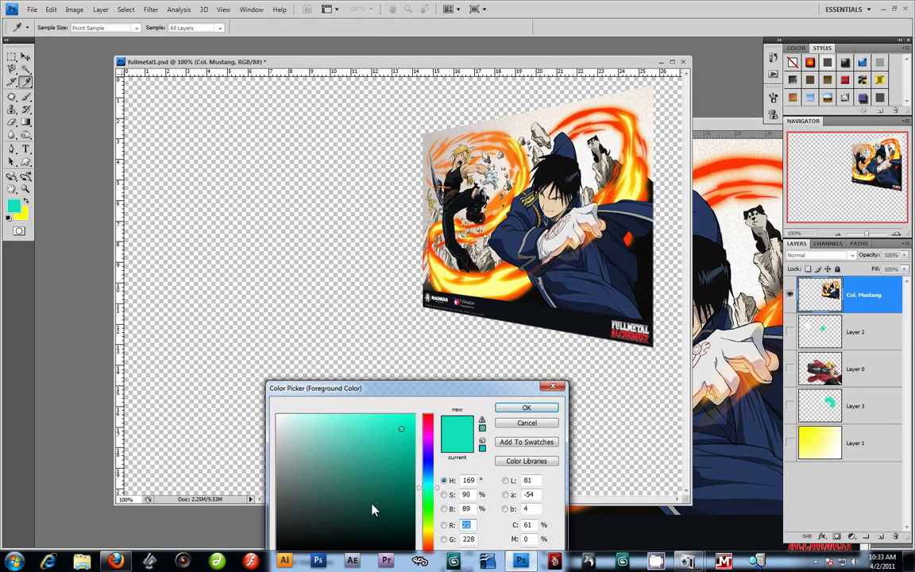
pyautogui.click(413, 423)
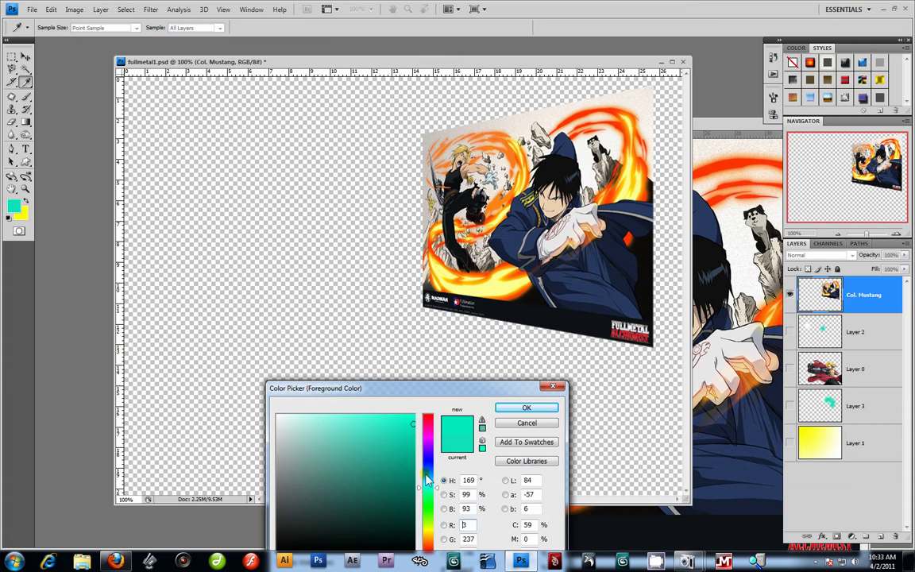
pyautogui.click(418, 416)
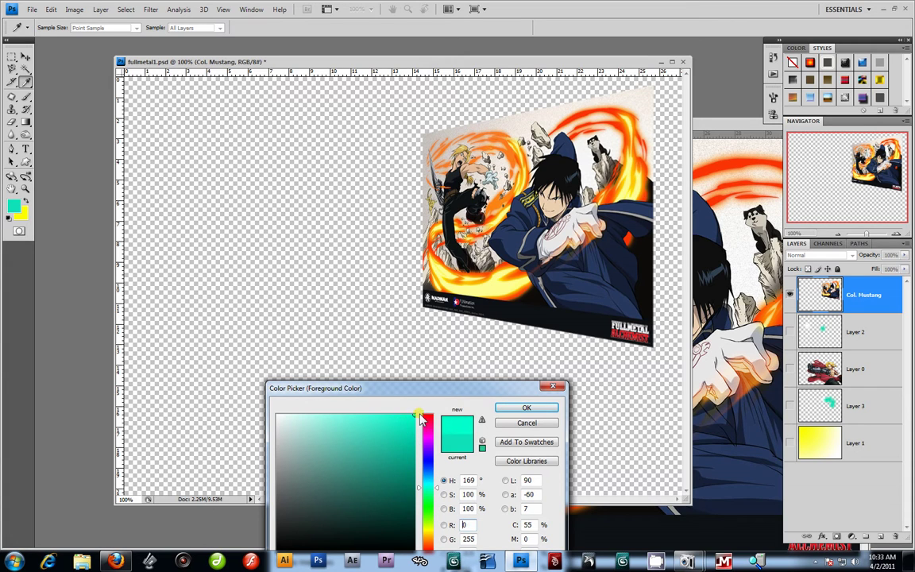
pyautogui.click(526, 408)
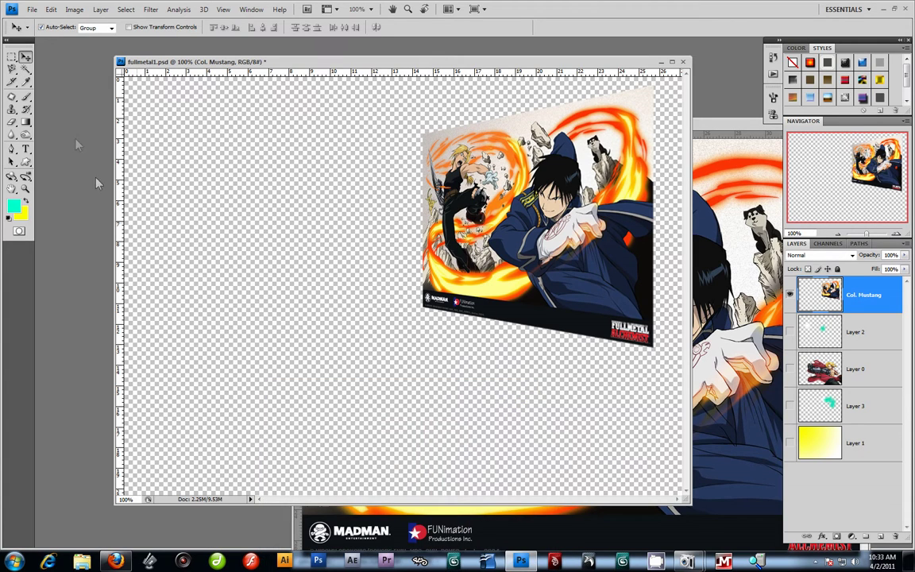
# Set the foreground color to white
pyautogui.click(14, 206)
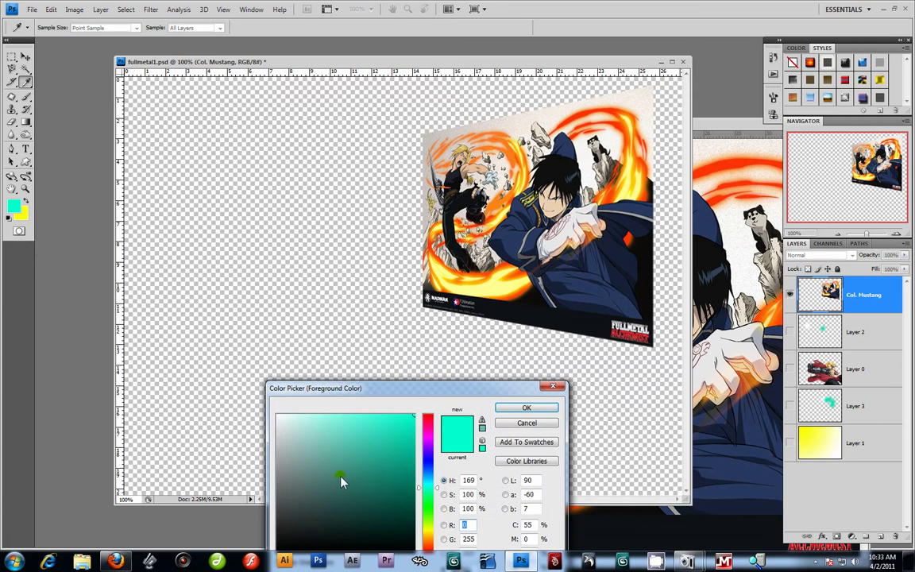
pyautogui.click(276, 412)
pyautogui.click(526, 408)
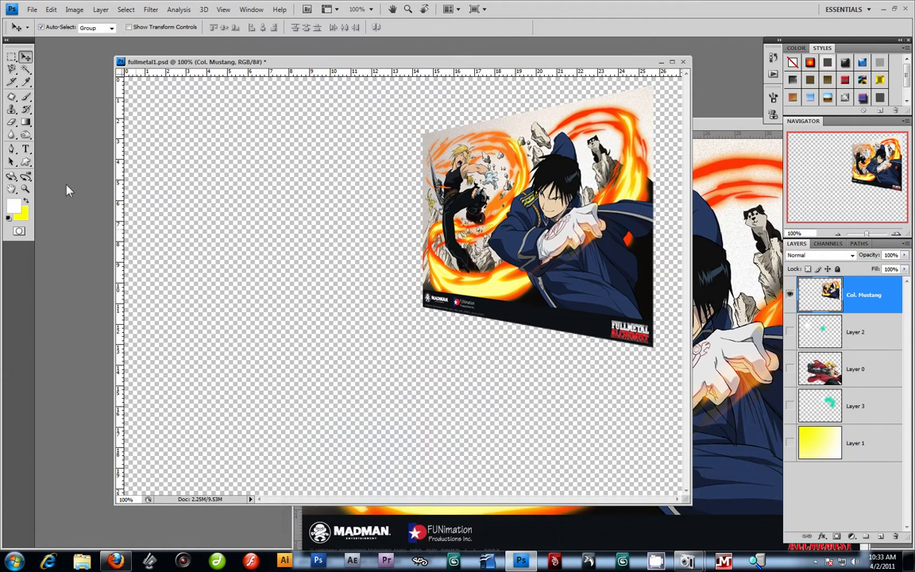
# Add the text MUSTANG in the empty canvas area left of the picture and color it black
pyautogui.click(25, 149)
pyautogui.click(235, 258)
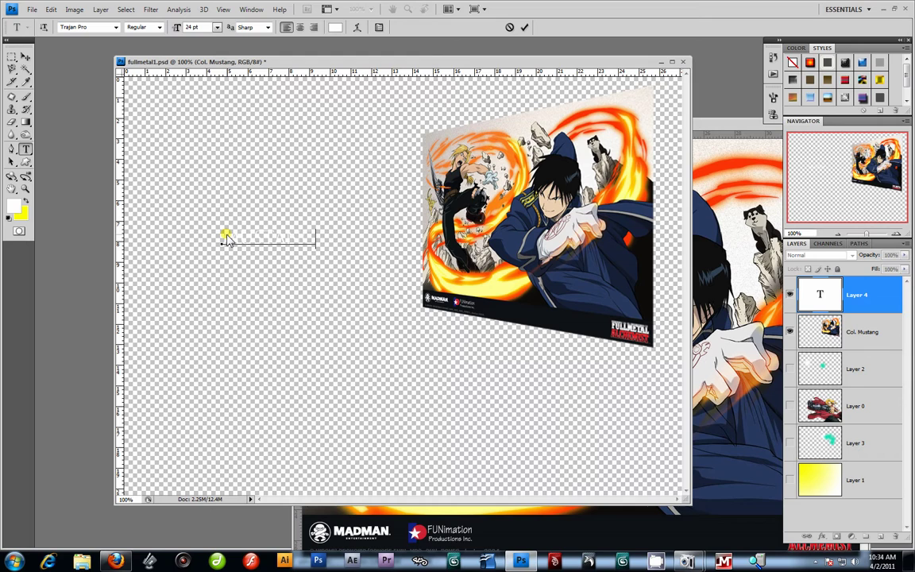
pyautogui.moveTo(319, 237); pyautogui.dragTo(200, 233)
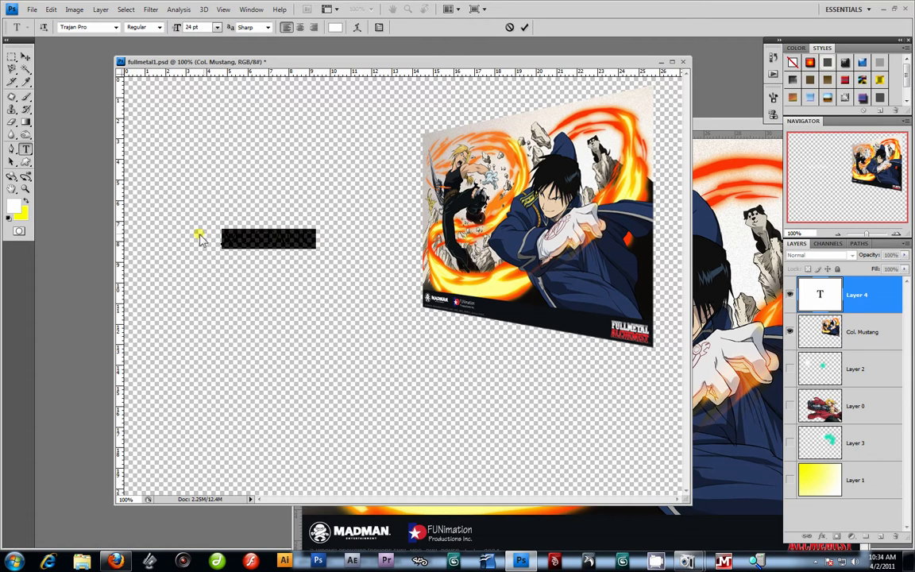
pyautogui.click(13, 207)
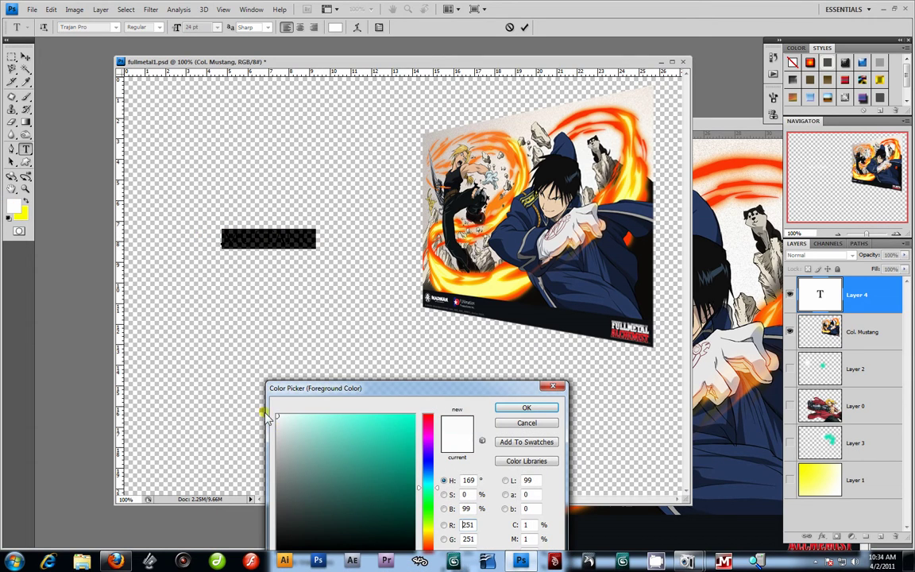
pyautogui.click(280, 544)
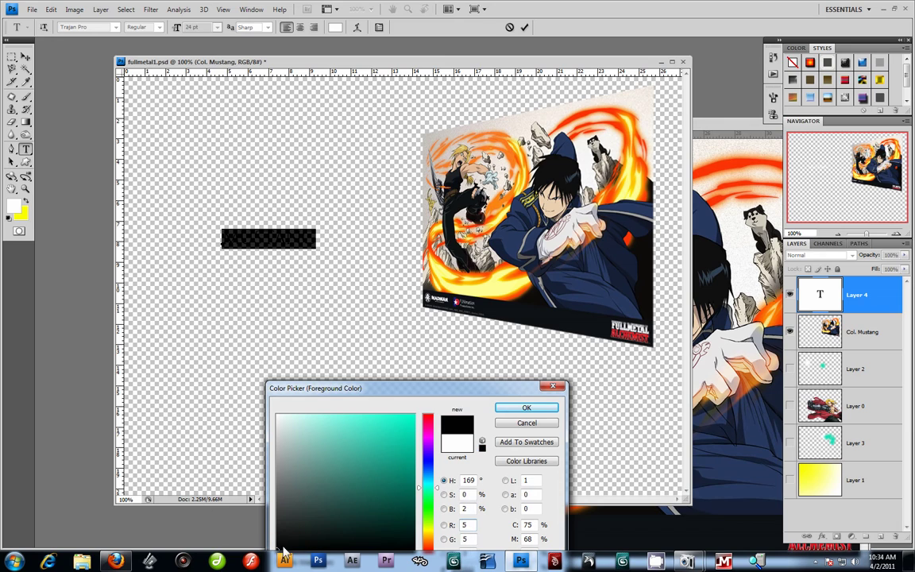
pyautogui.click(502, 406)
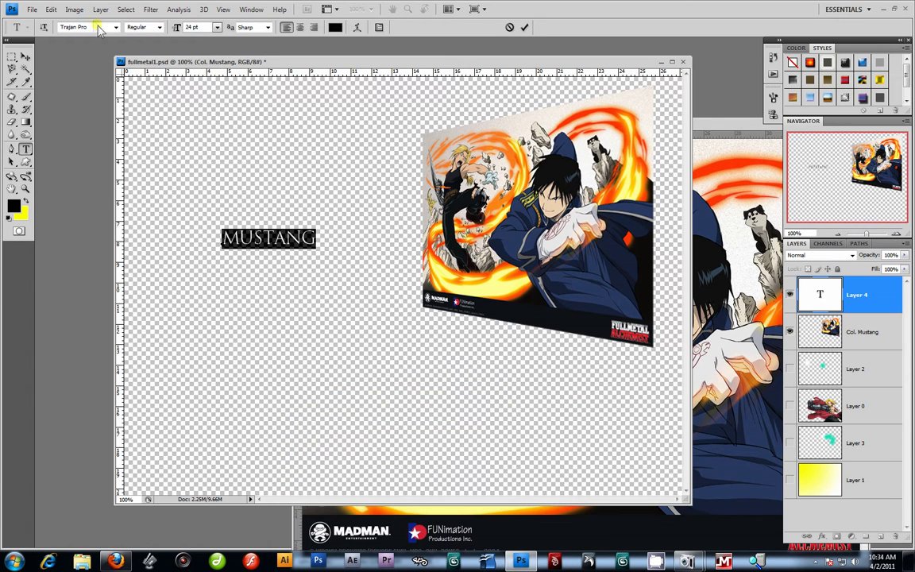
# Set the MUSTANG text to the VIPER NORA font at 72 pt
pyautogui.click(101, 27)
pyautogui.press('Down')
pyautogui.press('Down')
pyautogui.press('Down')
pyautogui.press('Down')
pyautogui.press('Down')
pyautogui.press('Down')
pyautogui.press('Down')
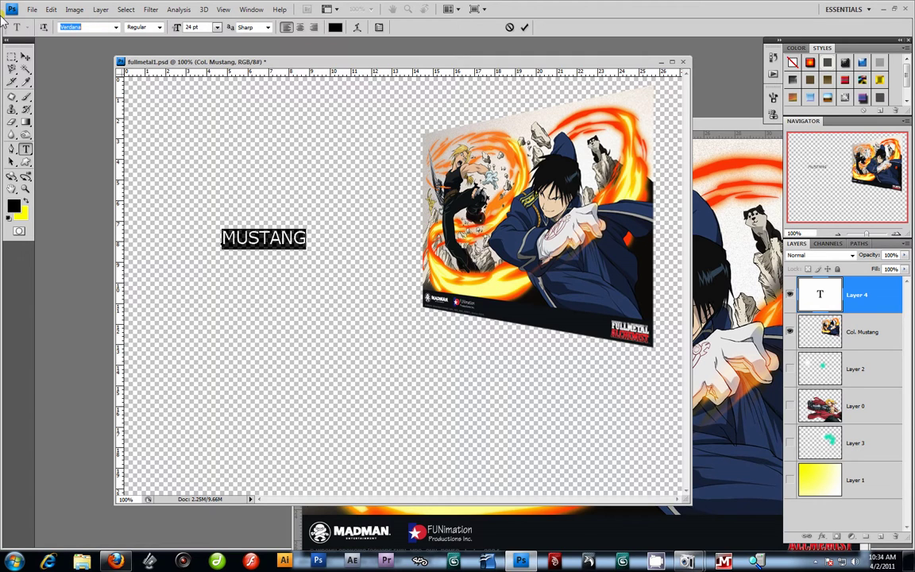
pyautogui.press('Down')
pyautogui.press('Down')
pyautogui.press('Down')
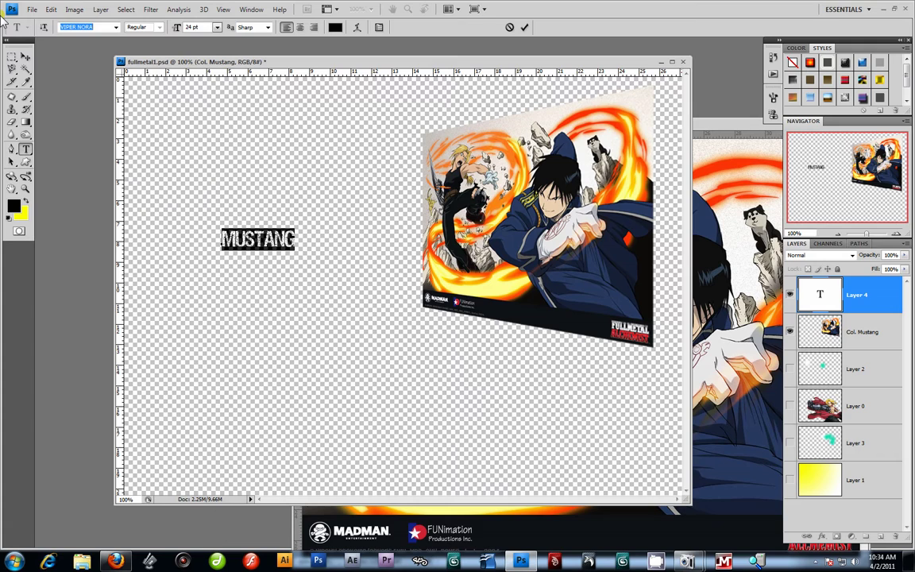
pyautogui.click(217, 27)
pyautogui.click(206, 213)
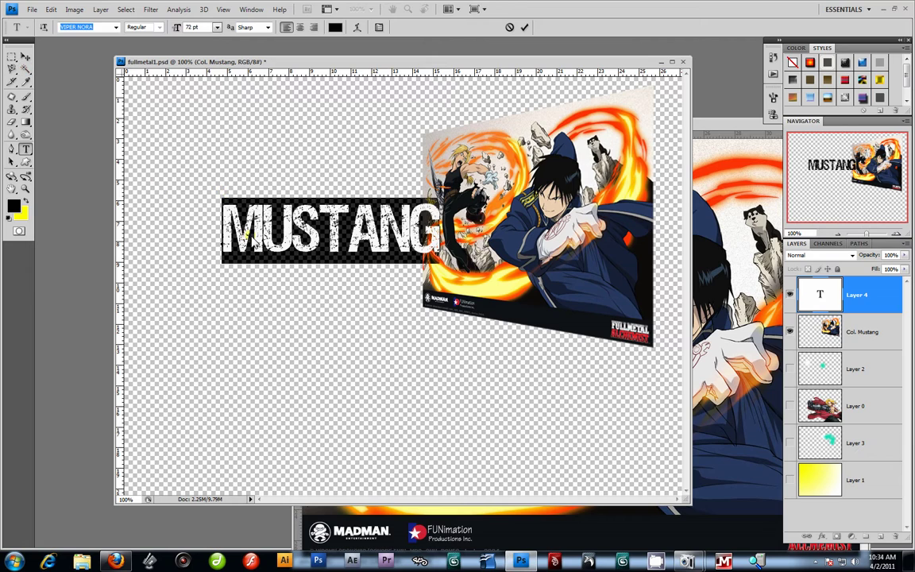
# Move the enlarged MUSTANG text to the left so it clears the picture
pyautogui.click(25, 56)
pyautogui.moveTo(319, 237); pyautogui.dragTo(252, 228)
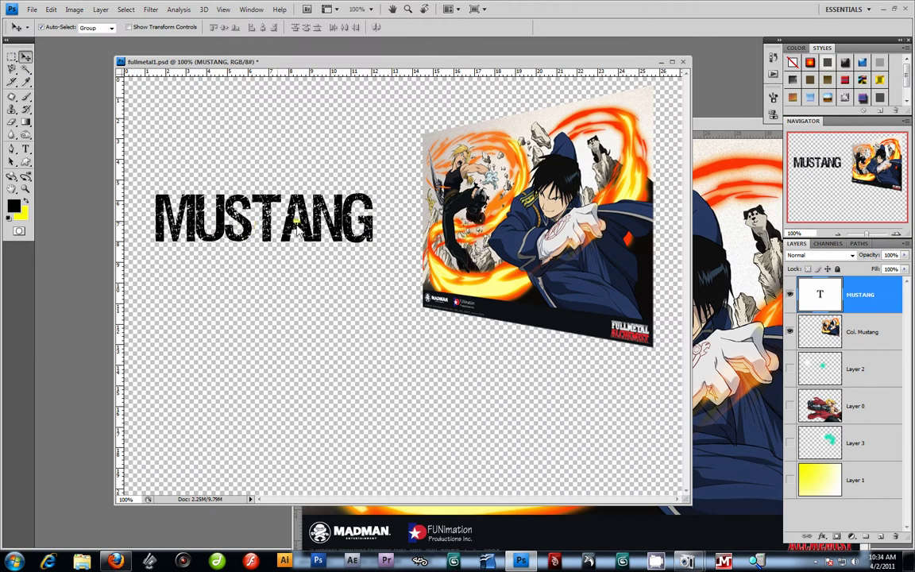
# Adjust the kerning between individual letters of the MUSTANG text, tightening some pairs and widening others
pyautogui.click(28, 148)
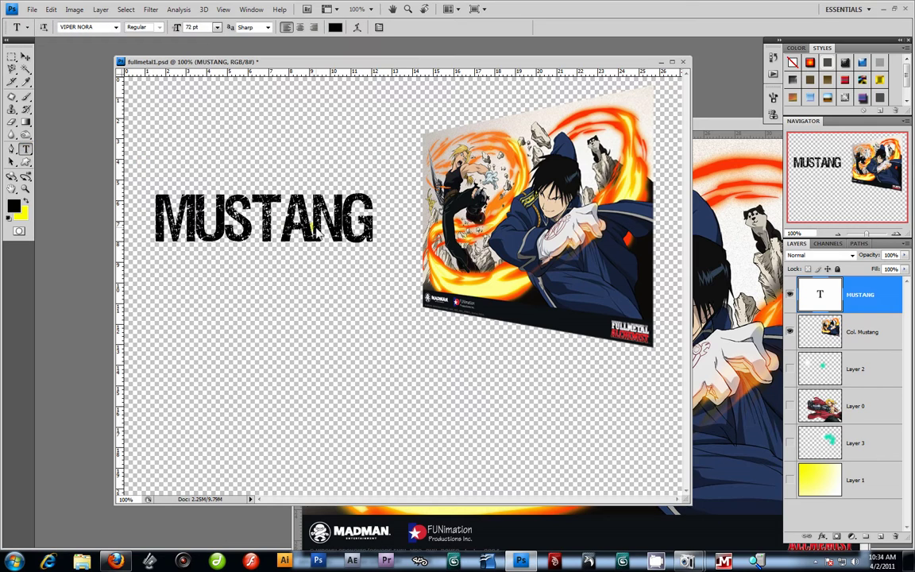
pyautogui.click(277, 231)
pyautogui.hotkey('alt', 'Left')
pyautogui.hotkey('alt', 'Left')
pyautogui.hotkey('alt', 'Left')
pyautogui.press('Right')
pyautogui.press('Right')
pyautogui.hotkey('alt', 'Right')
pyautogui.hotkey('alt', 'Right')
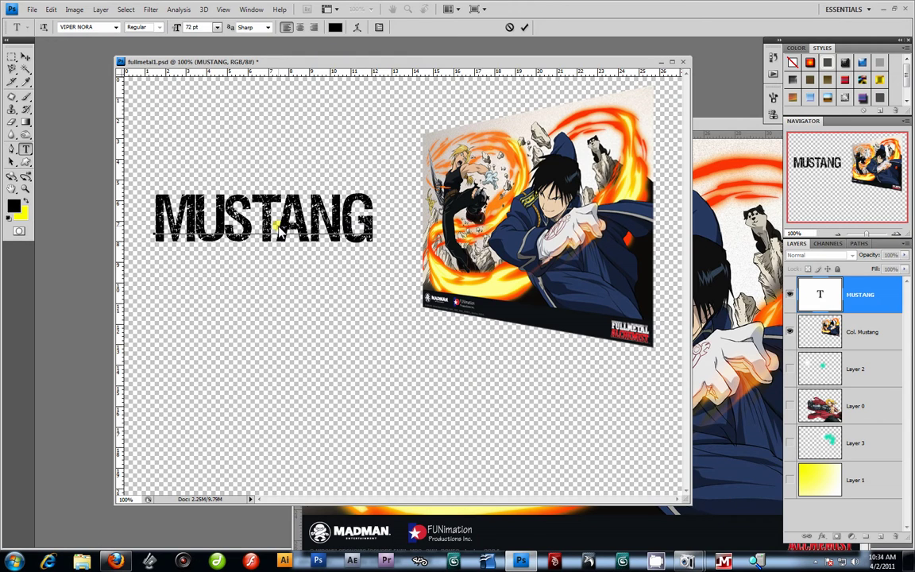
pyautogui.press('Left')
pyautogui.press('Left')
pyautogui.press('Left')
pyautogui.press('Left')
pyautogui.press('Left')
pyautogui.hotkey('alt', 'Right')
pyautogui.hotkey('alt', 'Right')
pyautogui.click(25, 56)
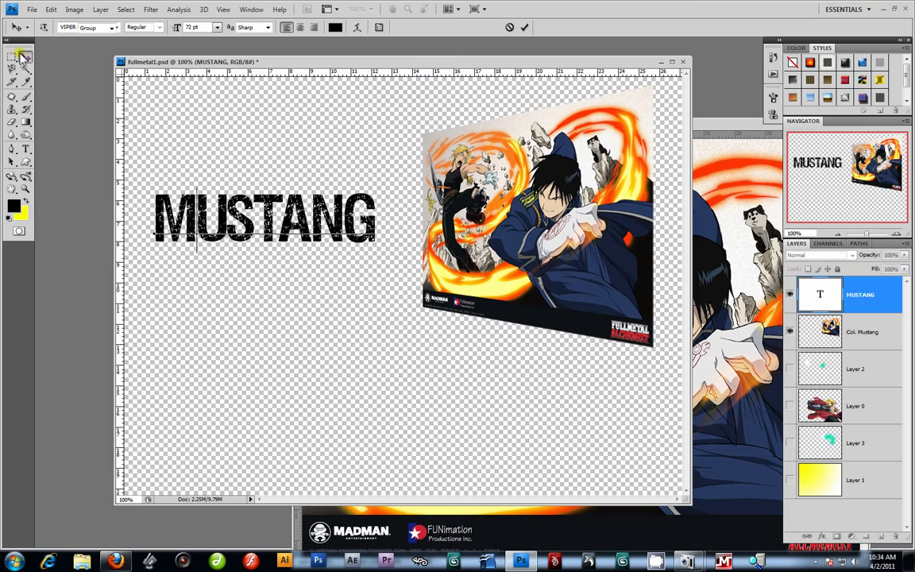
# Move the MUSTANG text higher on the canvas and place a duplicate of it directly beneath
pyautogui.moveTo(197, 224); pyautogui.dragTo(213, 184)
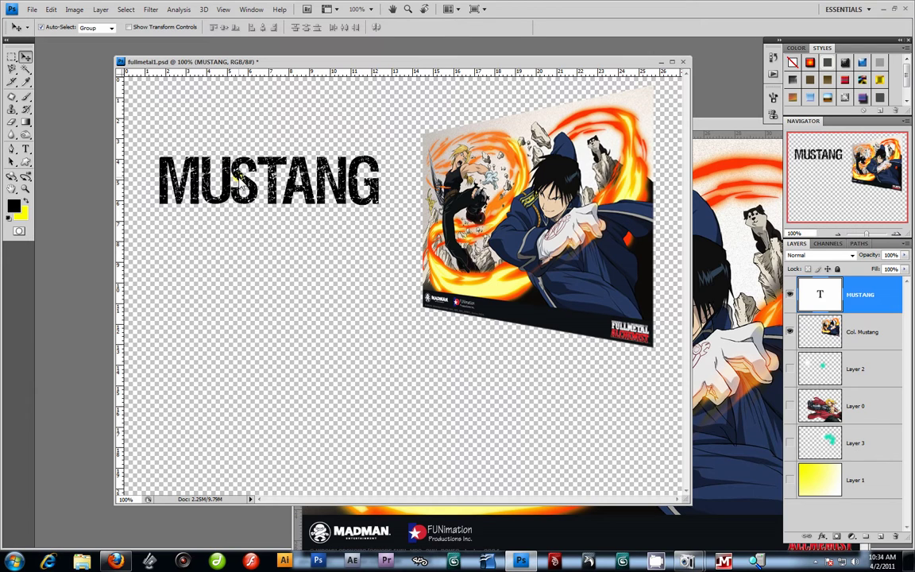
pyautogui.moveTo(248, 188); pyautogui.dragTo(259, 247)
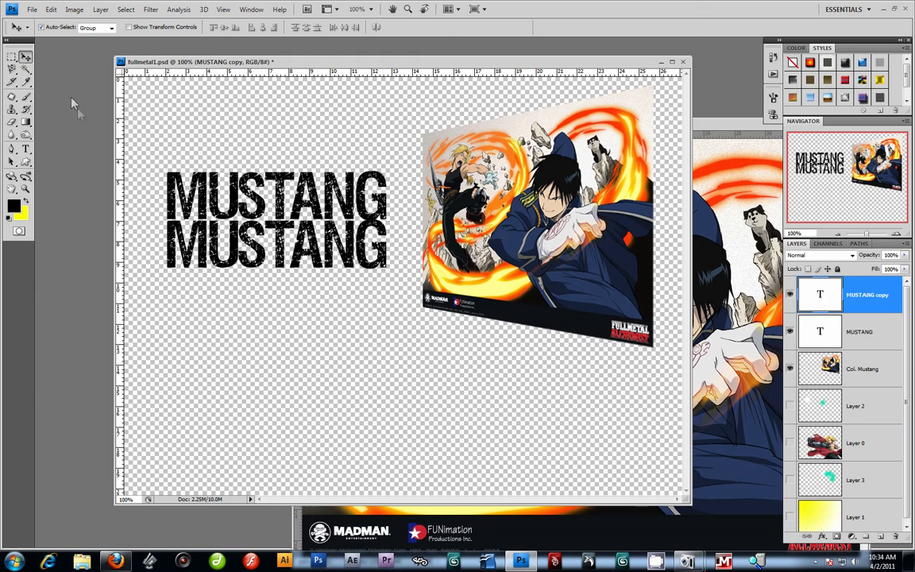
# Flip the lower MUSTANG copy upside down so it mirrors the title above it, and apply the transformation
pyautogui.hotkey('ctrl', 't')
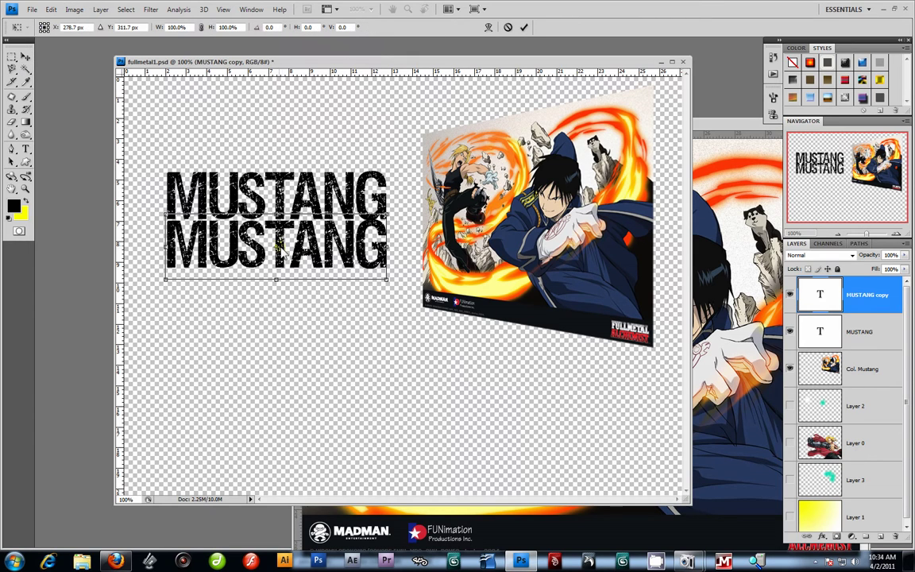
pyautogui.moveTo(275, 215); pyautogui.dragTo(277, 253)
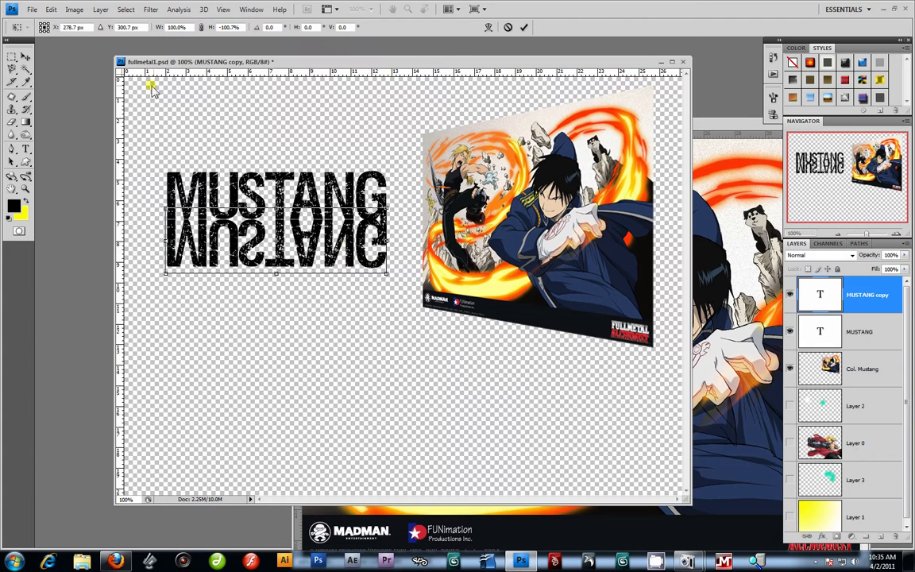
pyautogui.click(26, 58)
pyautogui.click(380, 196)
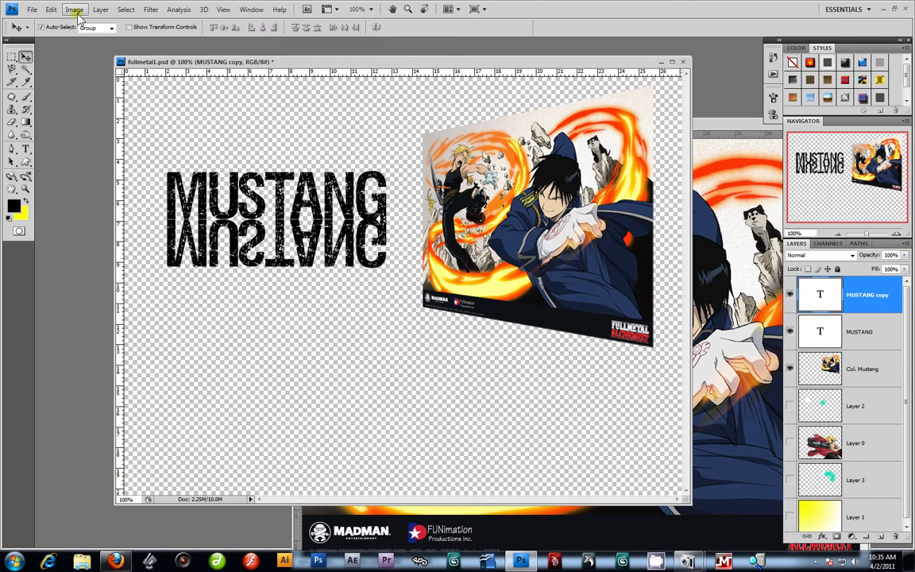
# Rasterize the type of the MUSTANG copy layer to allow distortion
pyautogui.click(51, 10)
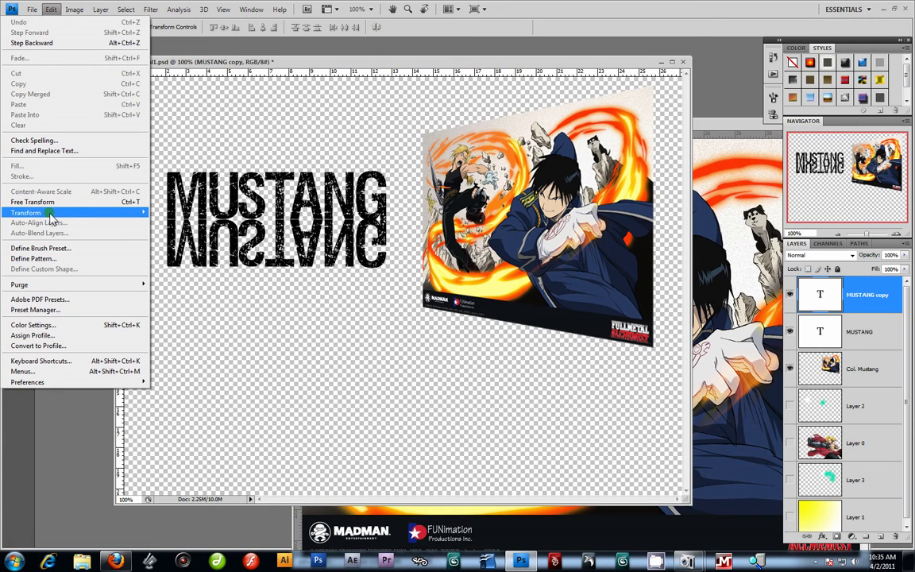
pyautogui.moveTo(64, 213)
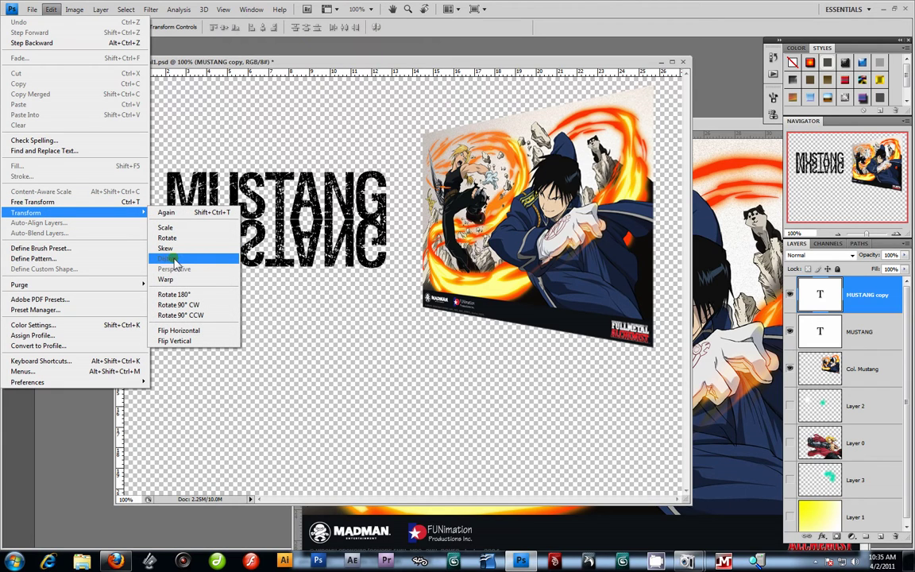
pyautogui.click(305, 243)
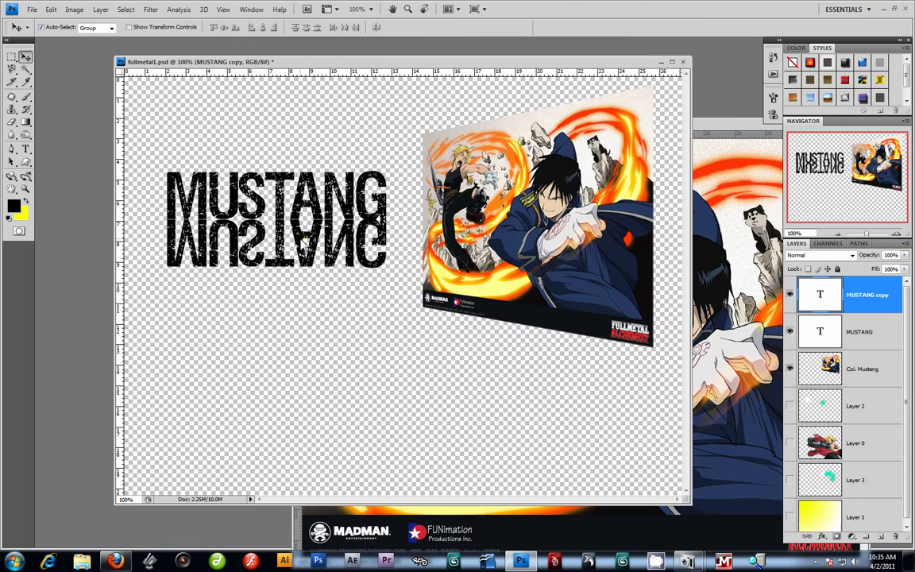
pyautogui.click(871, 313)
pyautogui.rightClick(877, 297)
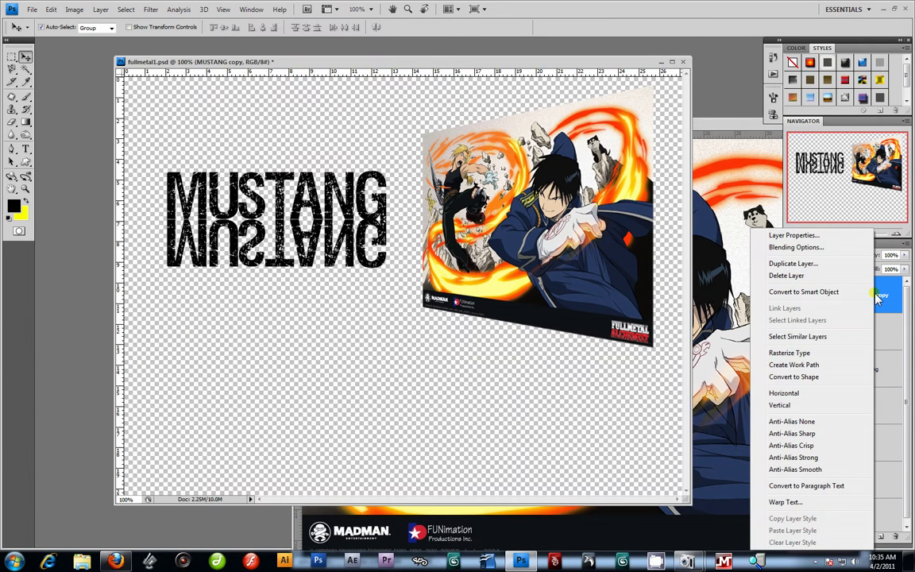
pyautogui.click(815, 353)
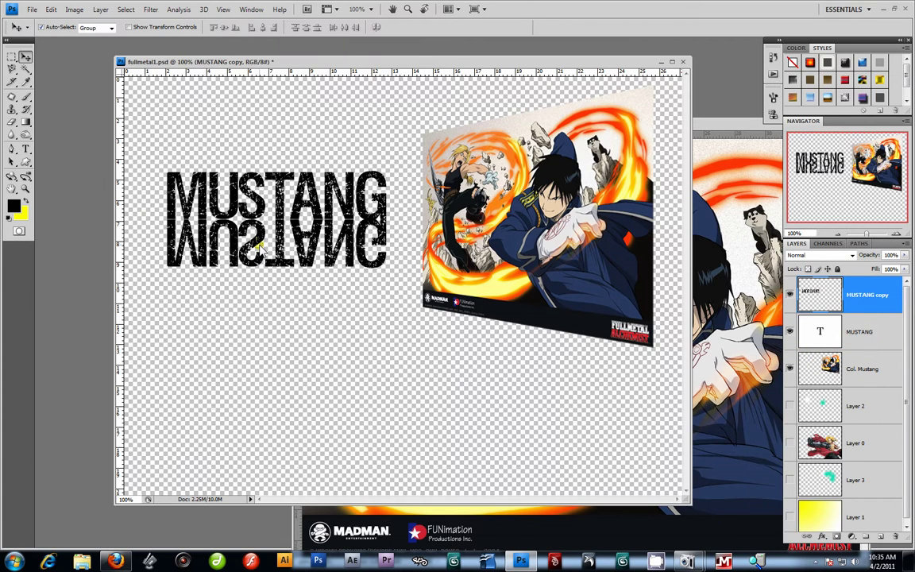
# Distort the mirrored MUSTANG copy into a floor reflection, spreading its lower corners outward and reducing its height to about 50%, and apply the transformation
pyautogui.click(51, 9)
pyautogui.click(72, 213)
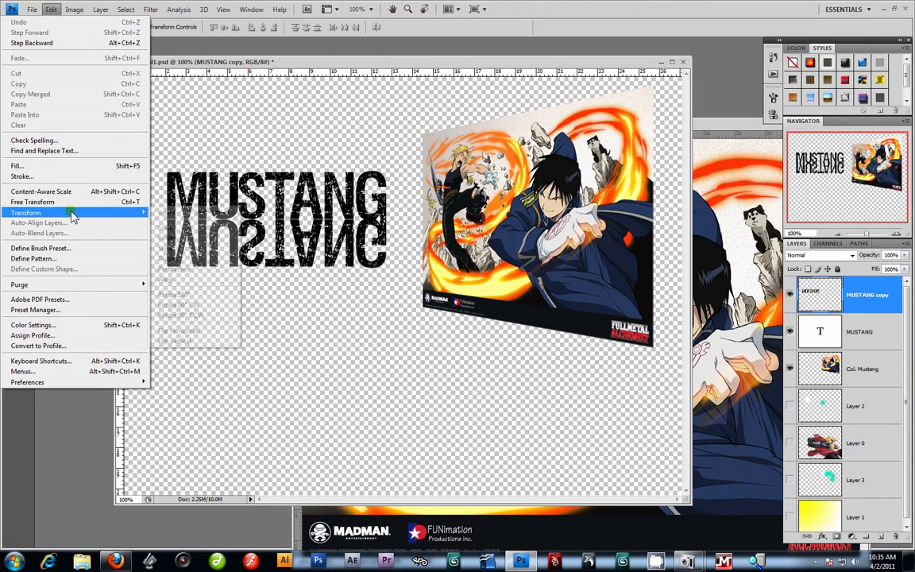
pyautogui.click(214, 251)
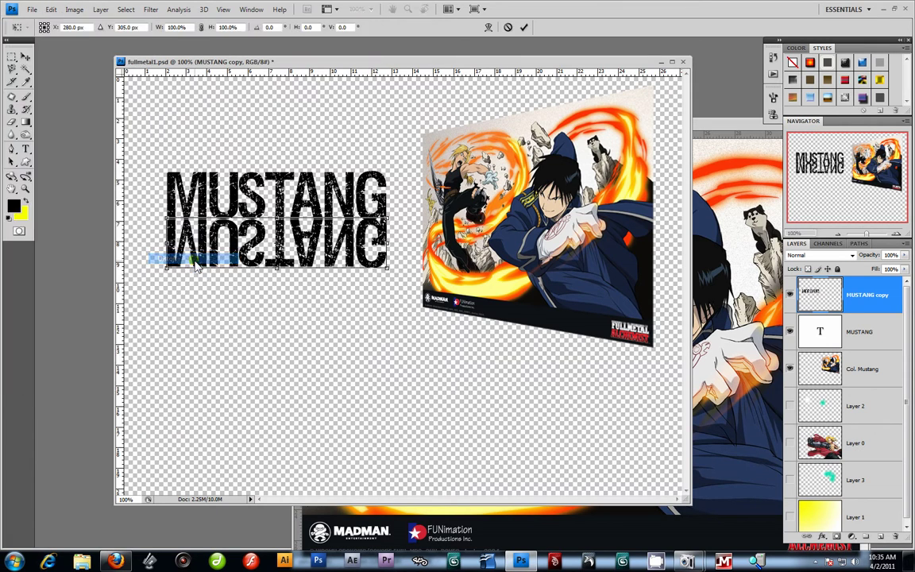
pyautogui.moveTo(167, 270); pyautogui.dragTo(139, 268)
pyautogui.moveTo(387, 271); pyautogui.dragTo(406, 273)
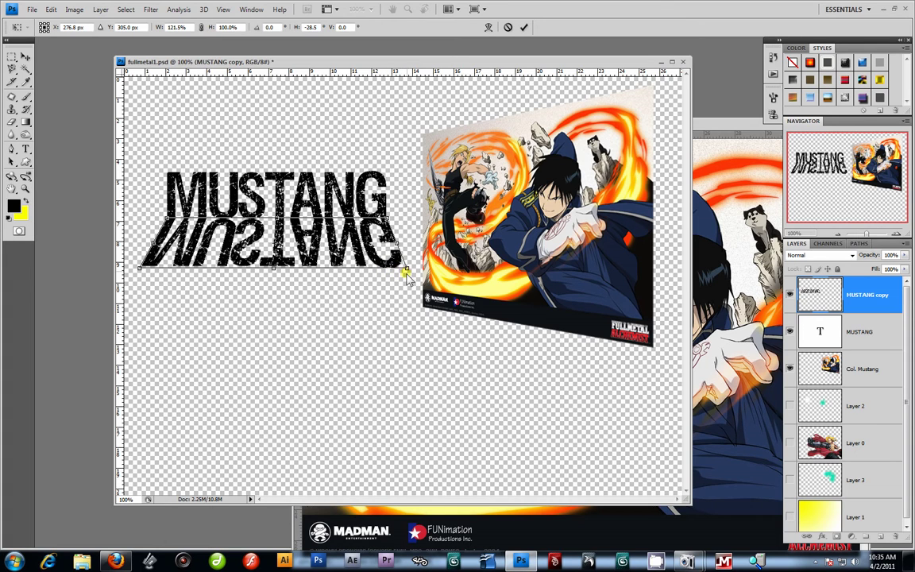
pyautogui.moveTo(274, 272); pyautogui.dragTo(278, 249)
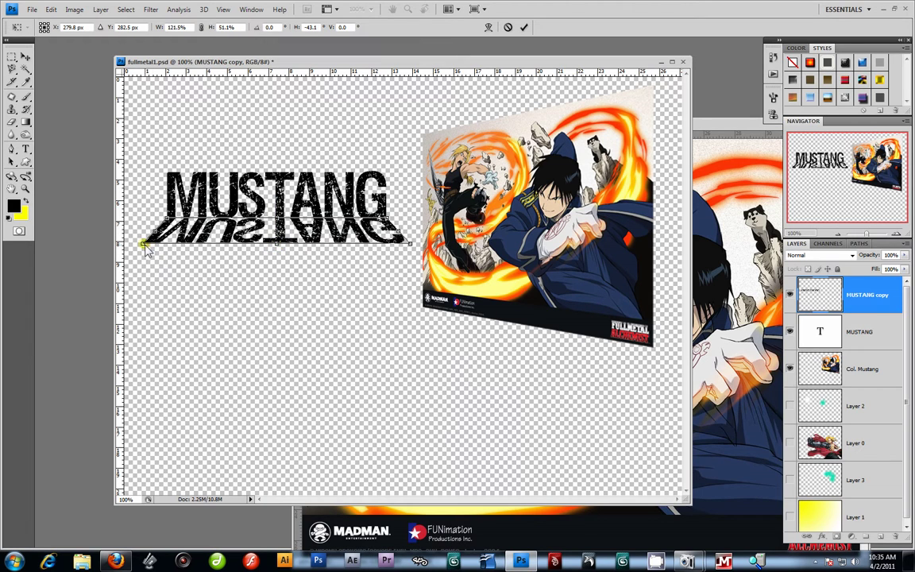
pyautogui.moveTo(141, 245); pyautogui.dragTo(125, 249)
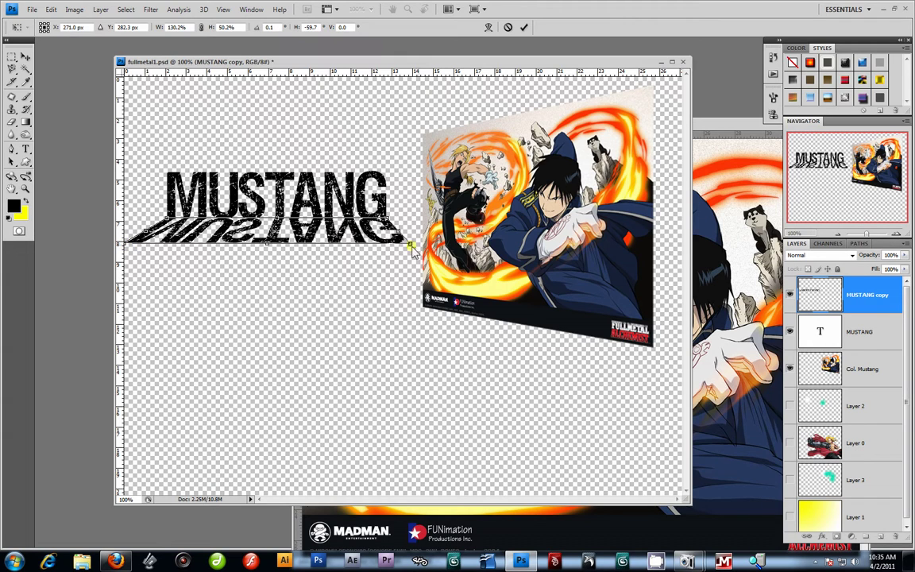
pyautogui.moveTo(411, 248); pyautogui.dragTo(427, 251)
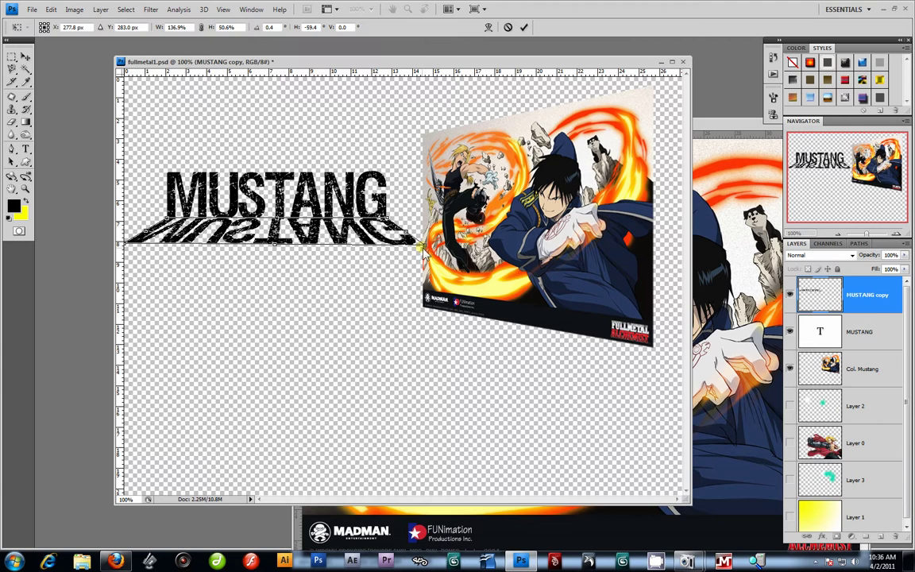
pyautogui.moveTo(427, 251); pyautogui.dragTo(428, 250)
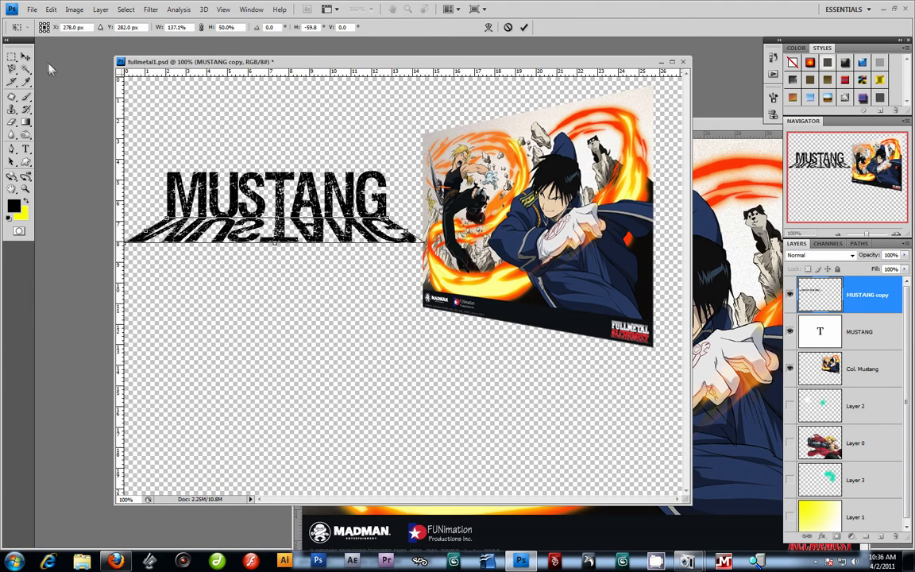
pyautogui.click(24, 56)
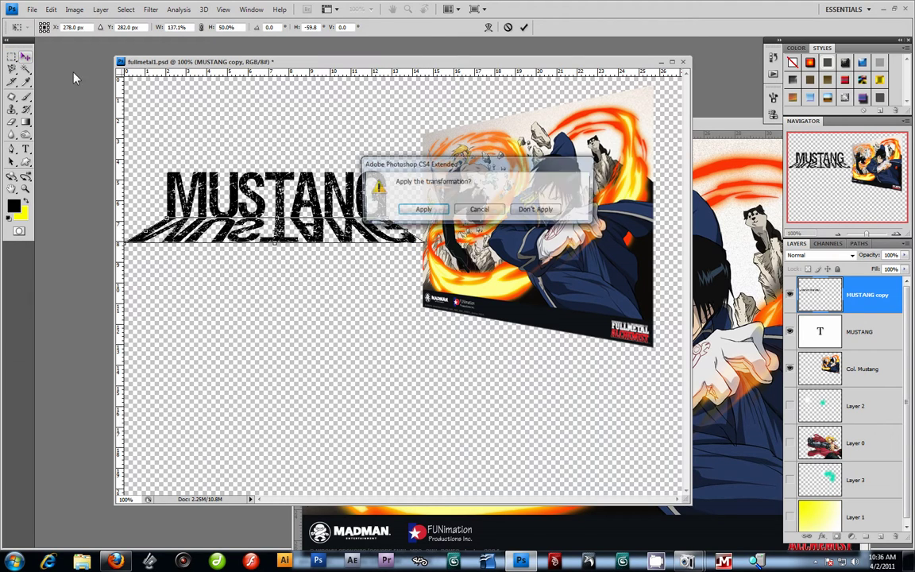
pyautogui.click(406, 212)
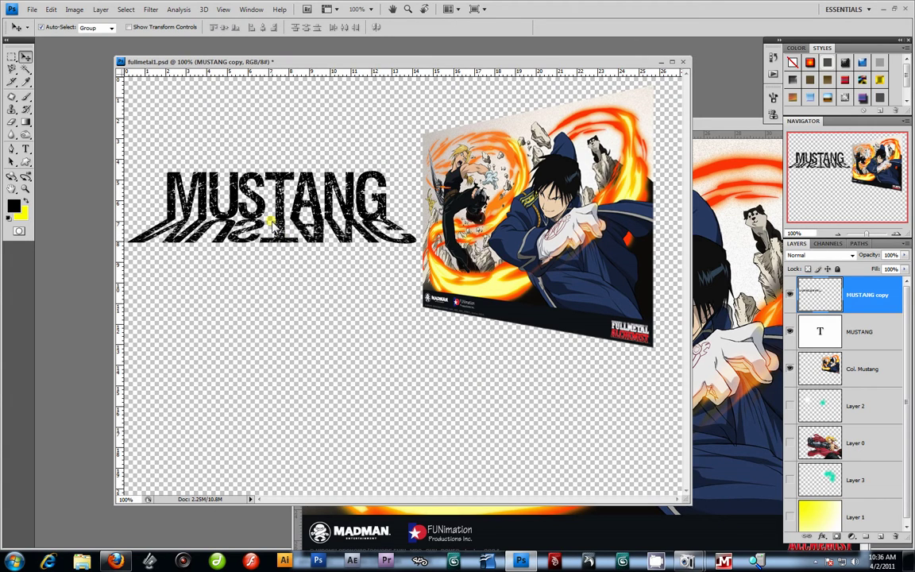
# Lower the opacity of the MUSTANG copy layer to 73%
pyautogui.click(904, 255)
pyautogui.moveTo(903, 270)
pyautogui.mouseDown()
pyautogui.moveTo(881, 271)
pyautogui.moveTo(891, 272)
pyautogui.mouseUp()
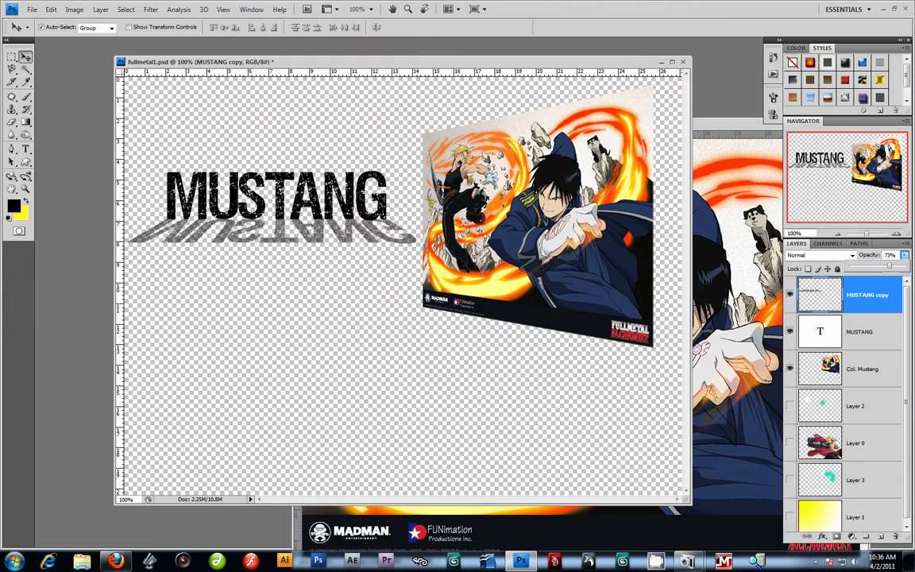
# Add a new layer above the Col. Mustang layer and fill it with white using the Paint Bucket
pyautogui.click(837, 366)
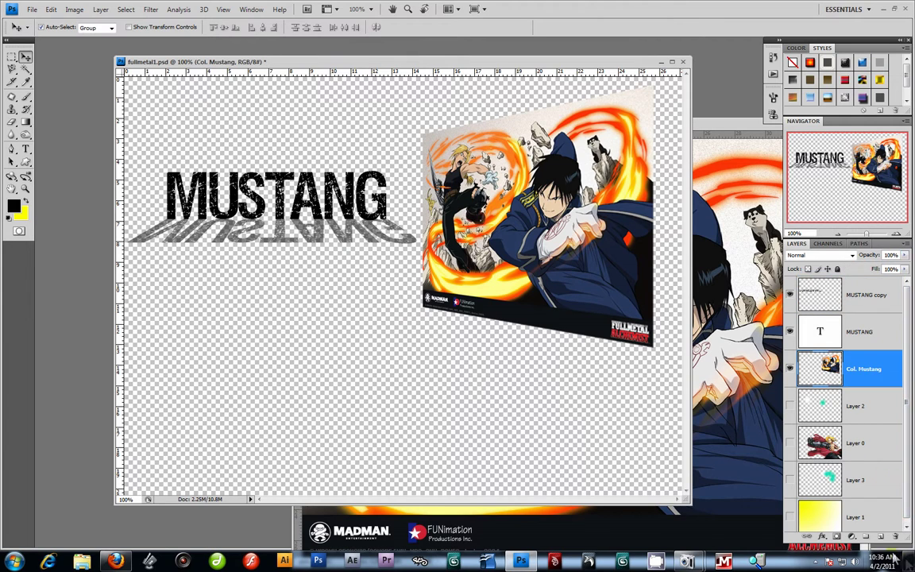
pyautogui.hotkey('ctrl', 'shift', 'alt', 'n')
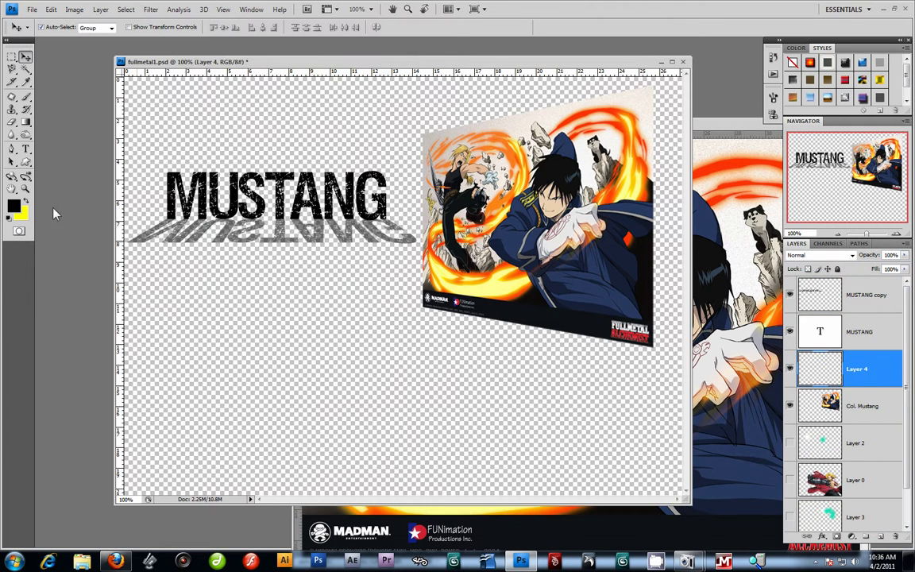
pyautogui.click(9, 207)
pyautogui.moveTo(322, 426); pyautogui.dragTo(229, 402)
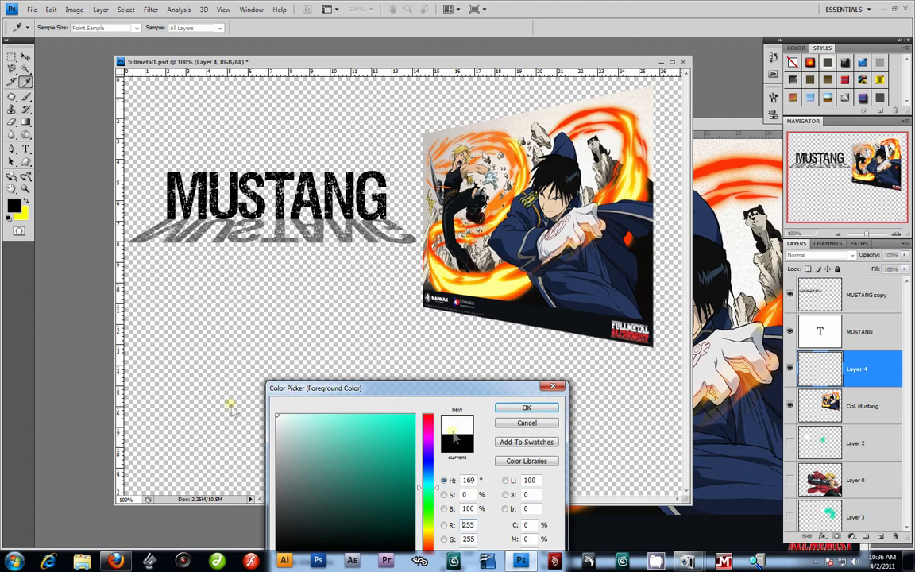
pyautogui.click(526, 408)
pyautogui.click(25, 121)
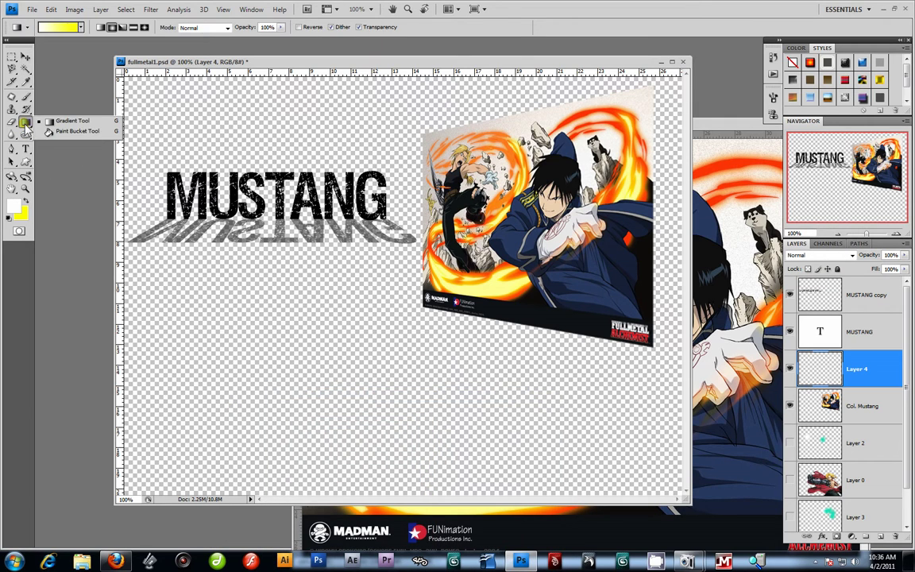
pyautogui.click(77, 130)
pyautogui.click(225, 337)
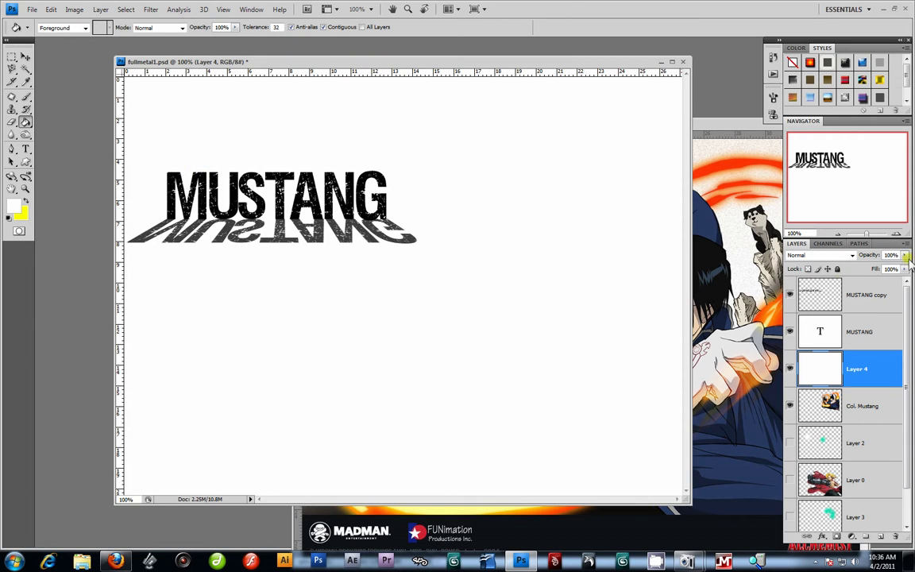
pyautogui.click(868, 327)
pyautogui.click(905, 256)
pyautogui.moveTo(899, 267); pyautogui.dragTo(893, 271)
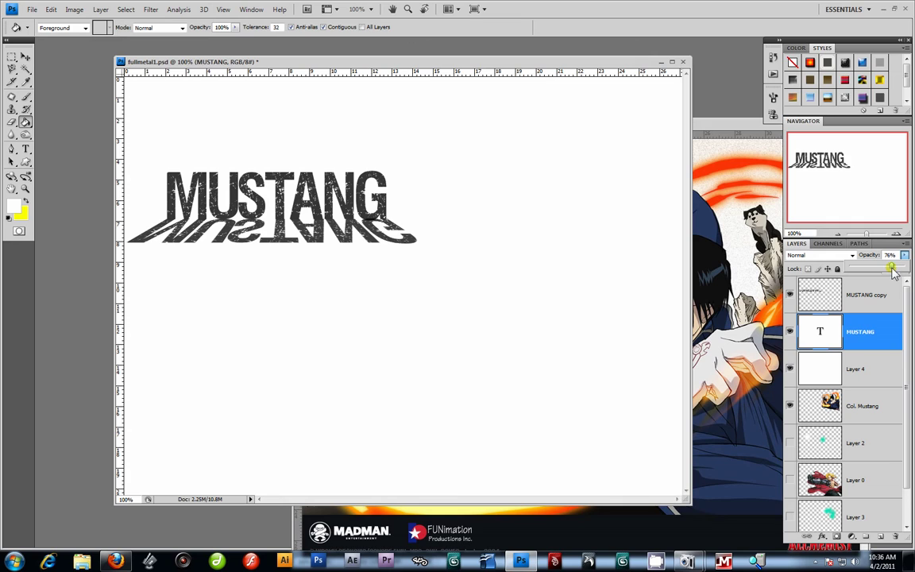
pyautogui.press('Escape')
# Set the opacity of the MUSTANG copy layer to 100%
pyautogui.click(870, 295)
pyautogui.click(905, 256)
pyautogui.moveTo(890, 268); pyautogui.dragTo(878, 269)
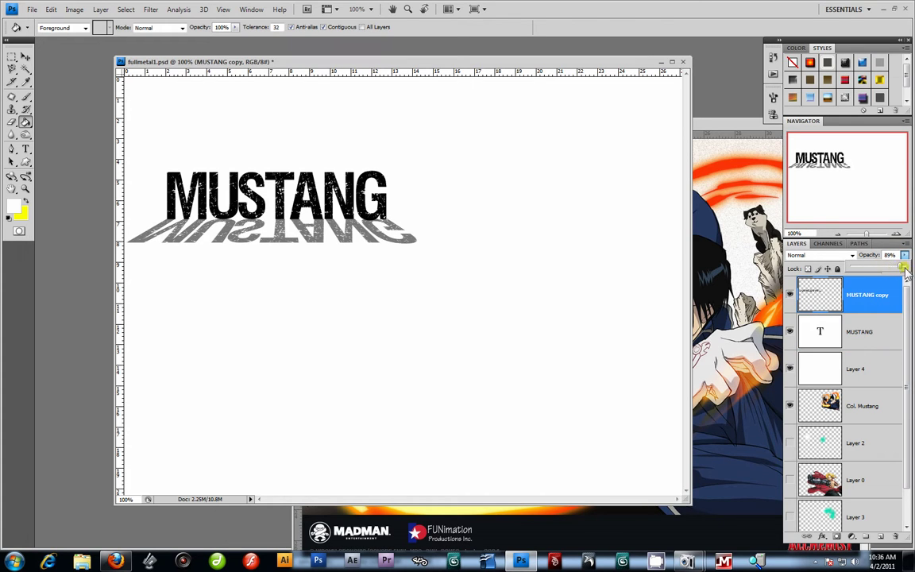
pyautogui.press('Escape')
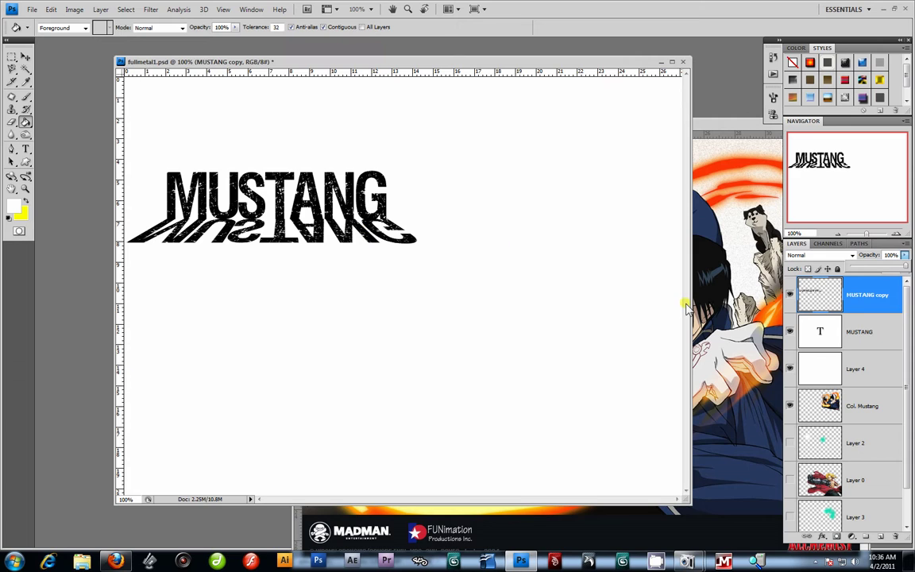
# Add a linear black-to-white Gradient Overlay at -90° with an enlarged scale to the MUSTANG copy layer, and set the layer's opacity to 65%
pyautogui.press('h')
pyautogui.doubleClick(901, 297)
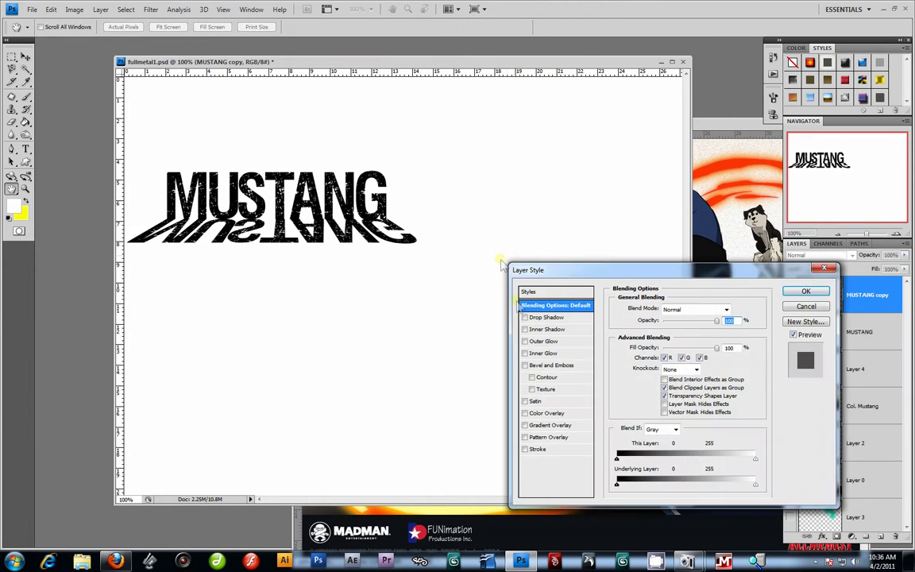
pyautogui.click(525, 426)
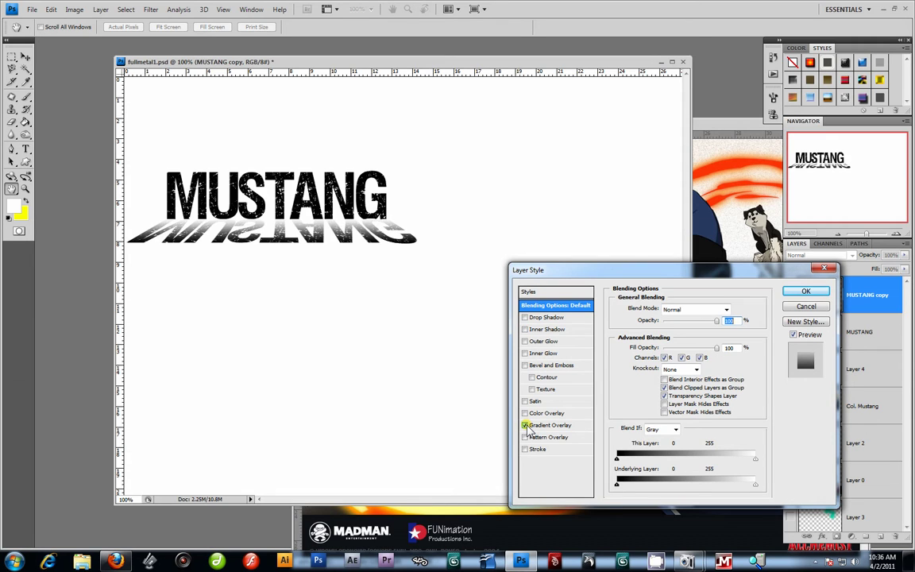
pyautogui.click(548, 425)
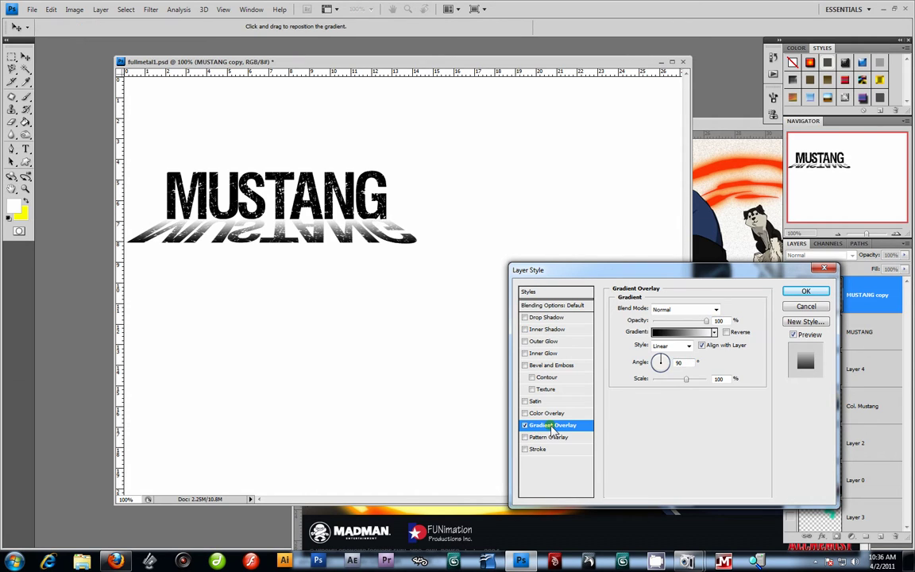
pyautogui.moveTo(662, 360); pyautogui.dragTo(665, 379)
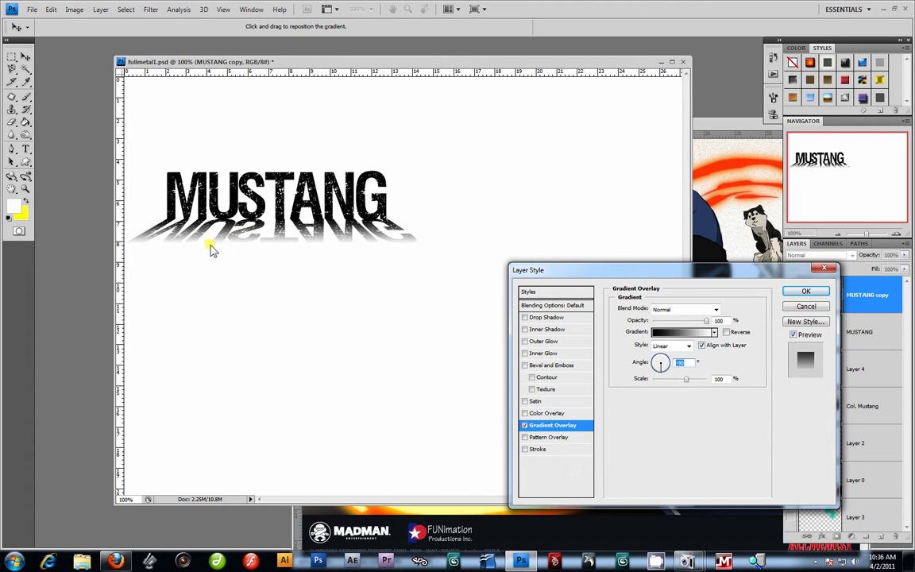
pyautogui.moveTo(716, 325)
pyautogui.mouseDown()
pyautogui.moveTo(680, 322)
pyautogui.moveTo(719, 322)
pyautogui.mouseUp()
pyautogui.moveTo(691, 381)
pyautogui.mouseDown()
pyautogui.moveTo(654, 379)
pyautogui.moveTo(694, 382)
pyautogui.mouseUp()
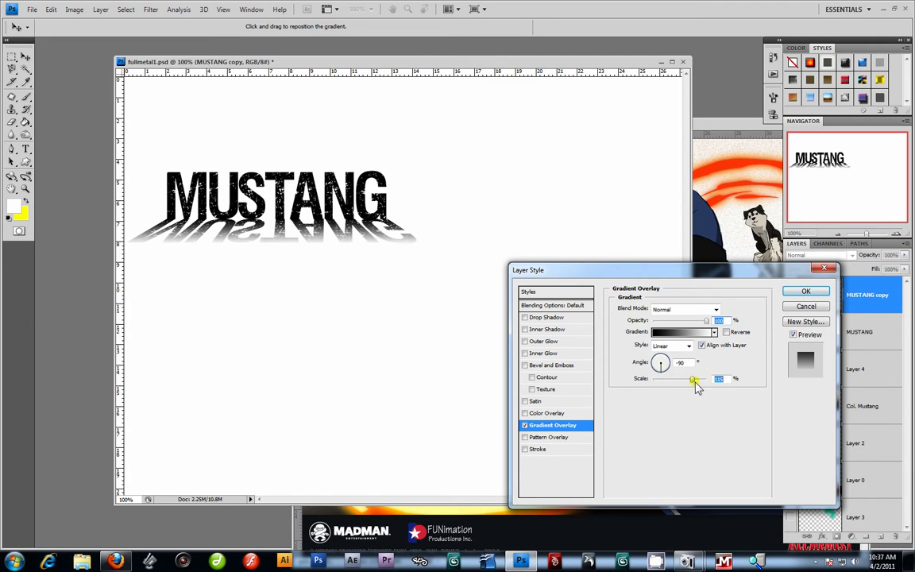
pyautogui.click(806, 290)
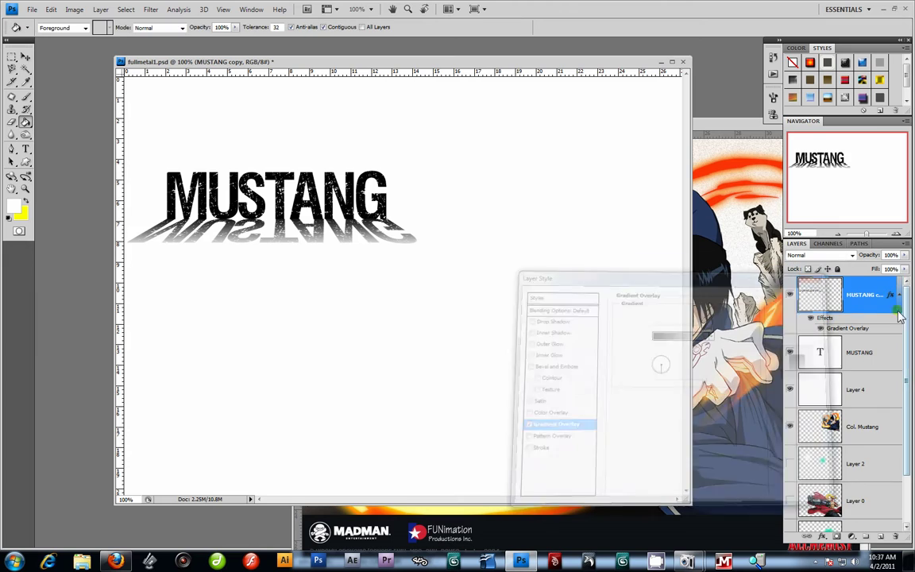
pyautogui.moveTo(905, 255); pyautogui.dragTo(889, 269)
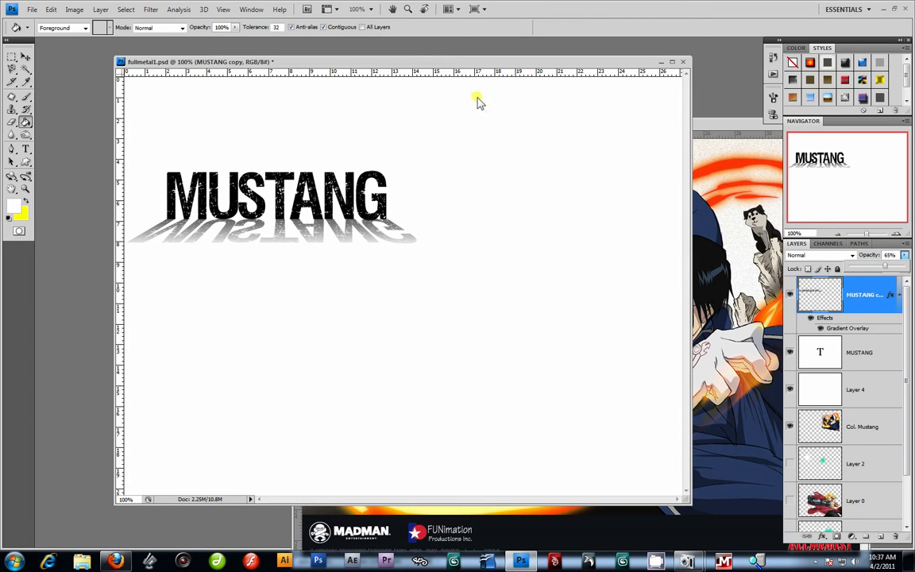
pyautogui.moveTo(433, 62); pyautogui.dragTo(397, 64)
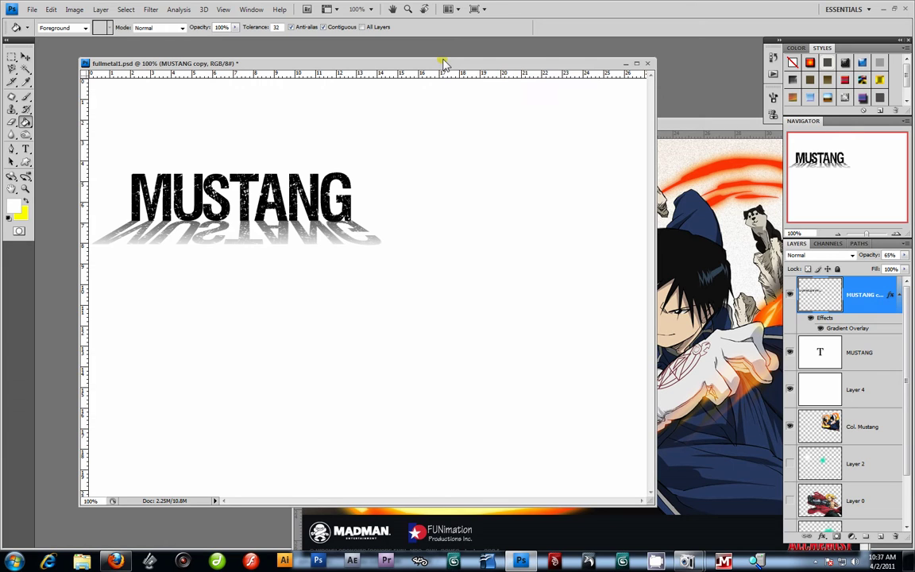
pyautogui.moveTo(444, 62); pyautogui.dragTo(454, 70)
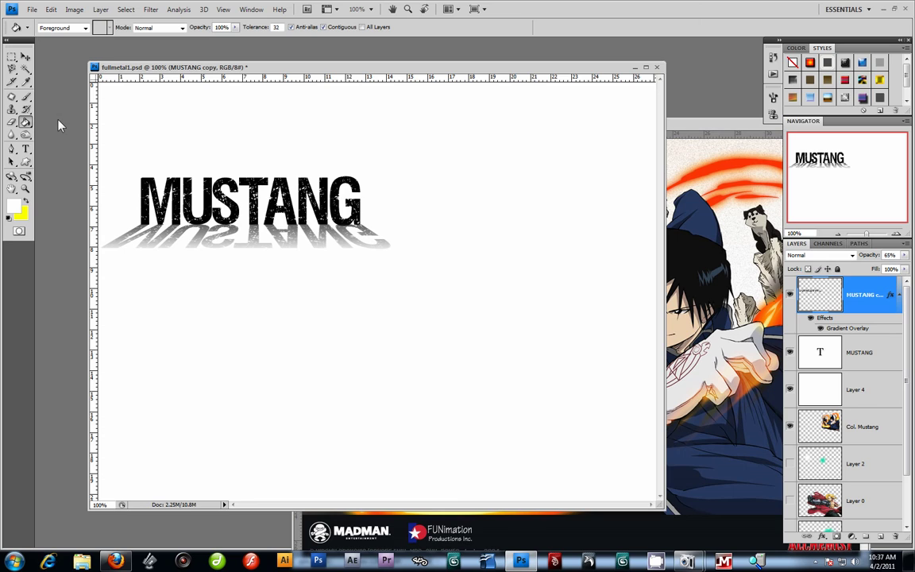
pyautogui.click(532, 149)
pyautogui.moveTo(548, 68); pyautogui.dragTo(541, 73)
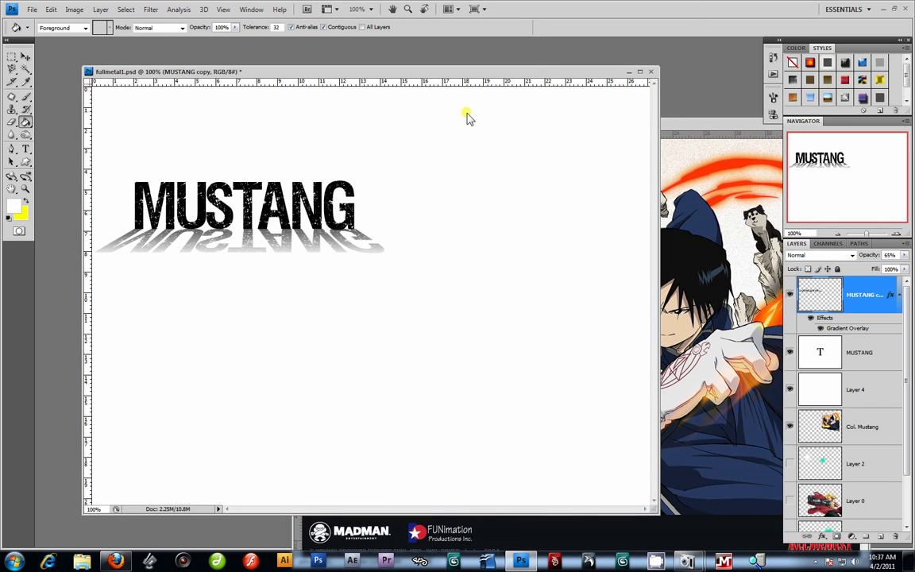